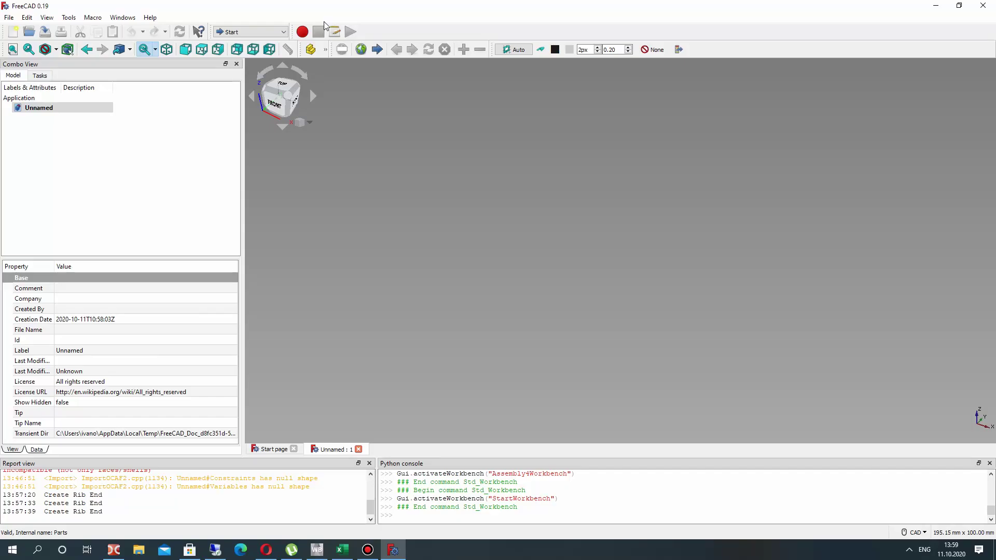
Step: Switch to the Assembly 4 workbench and open the Wing and Hub files from the WIndTurbineAssembly folder
left_click(240, 34)
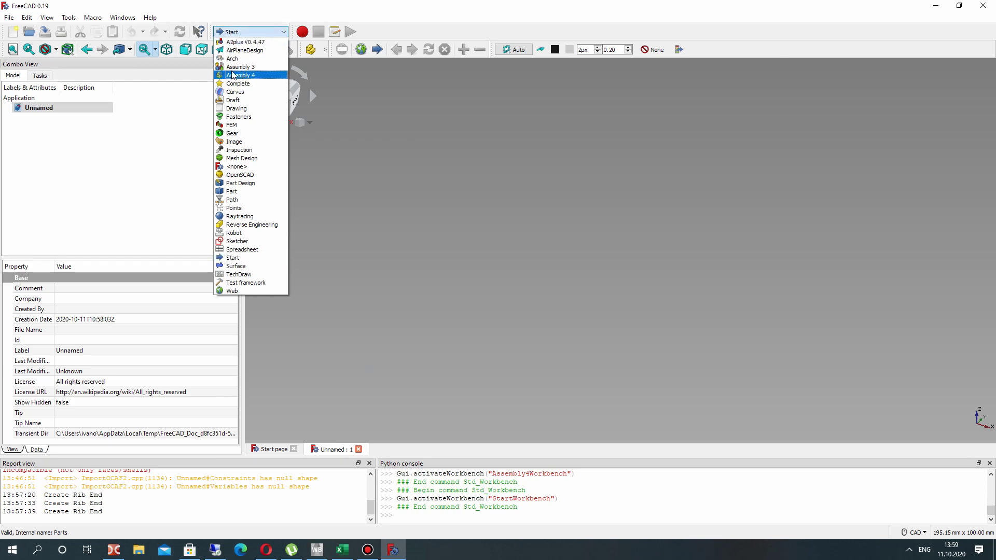
left_click(256, 76)
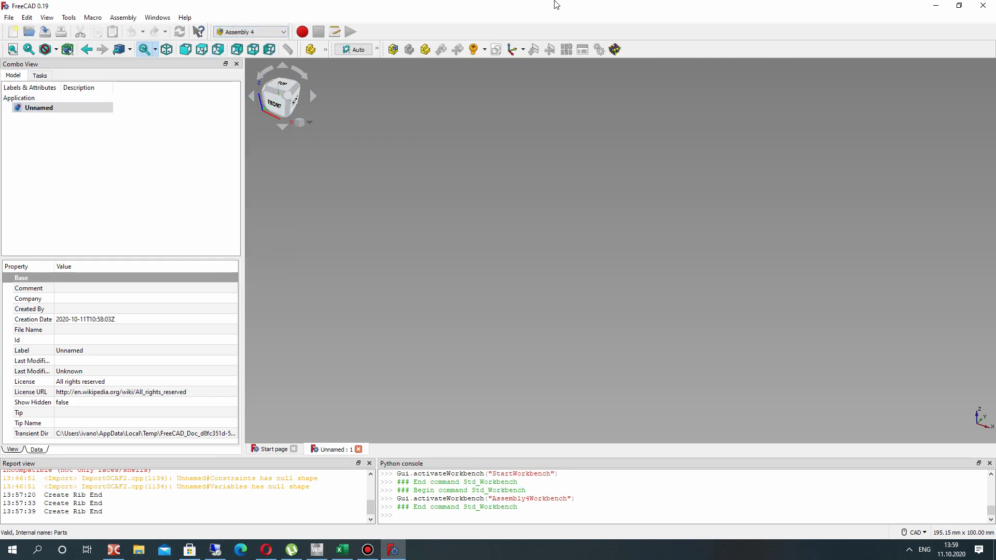
left_click_drag(553, 9, 269, 25)
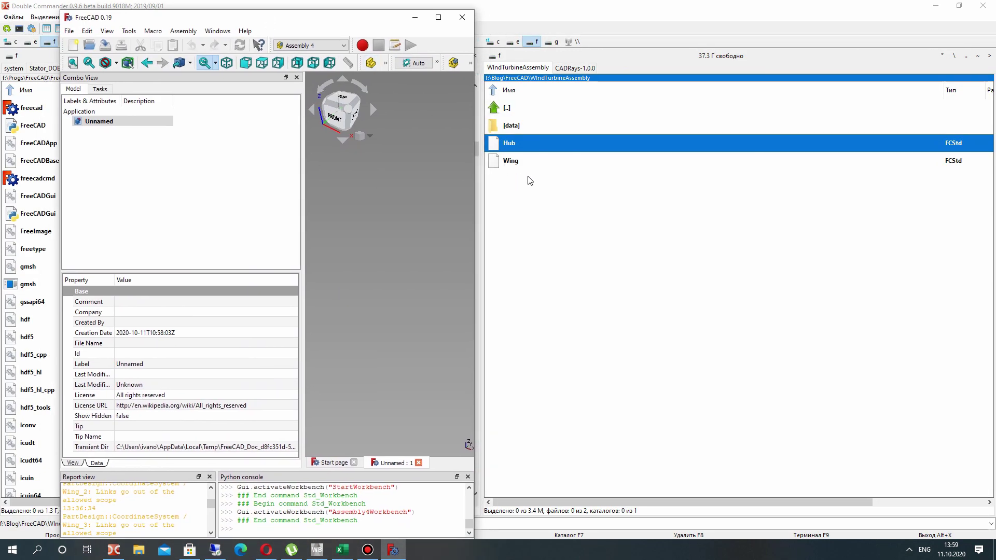
left_click(513, 160)
double_click(513, 160)
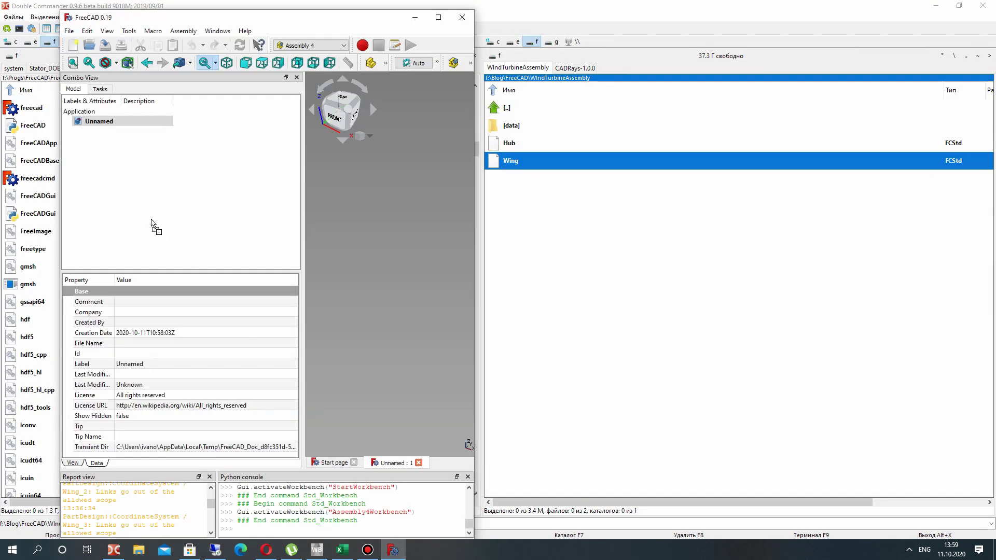
left_click_drag(514, 150, 154, 229)
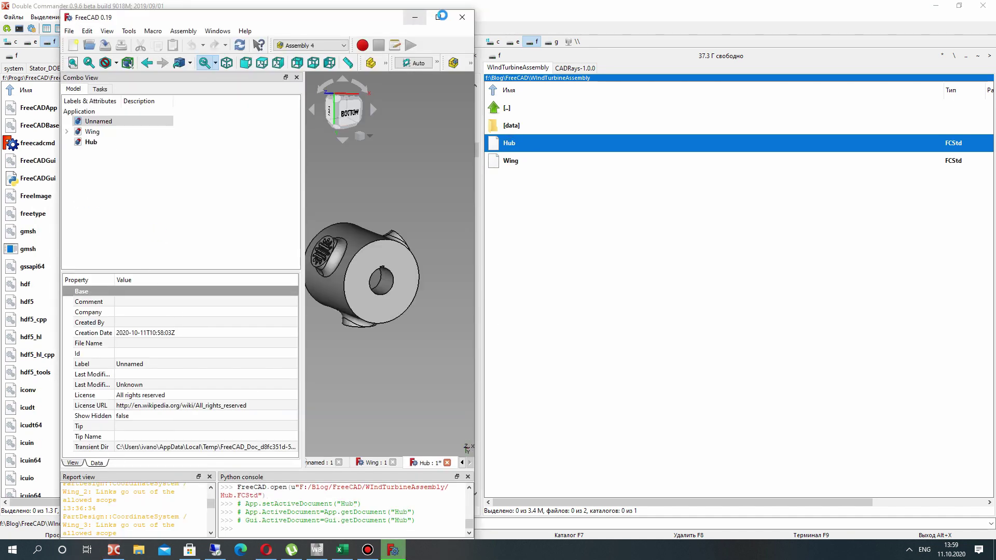
left_click(438, 17)
Step: Move the Cut object, together with its dependencies, from the Wing document into the Unnamed document
left_click(6, 128)
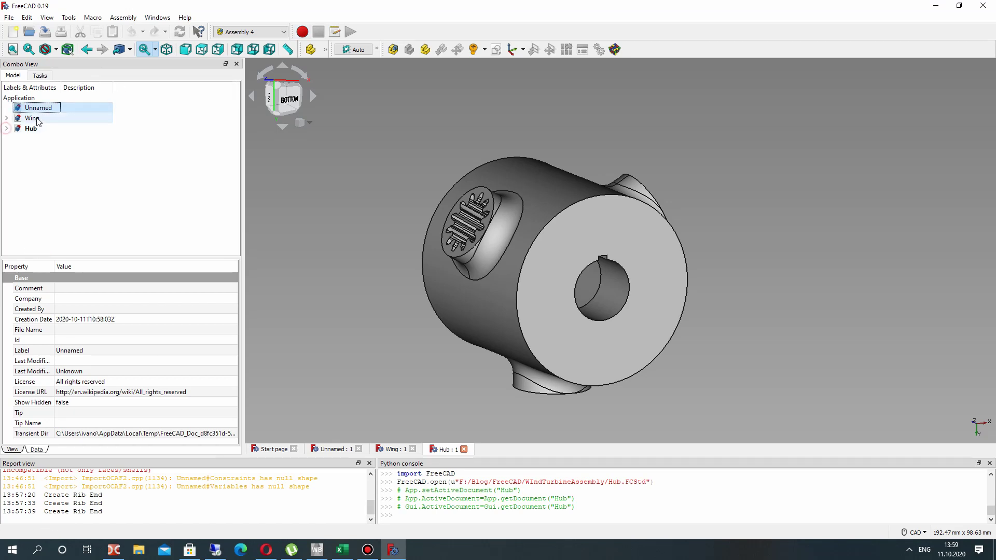
double_click(31, 117)
left_click(6, 118)
double_click(30, 128)
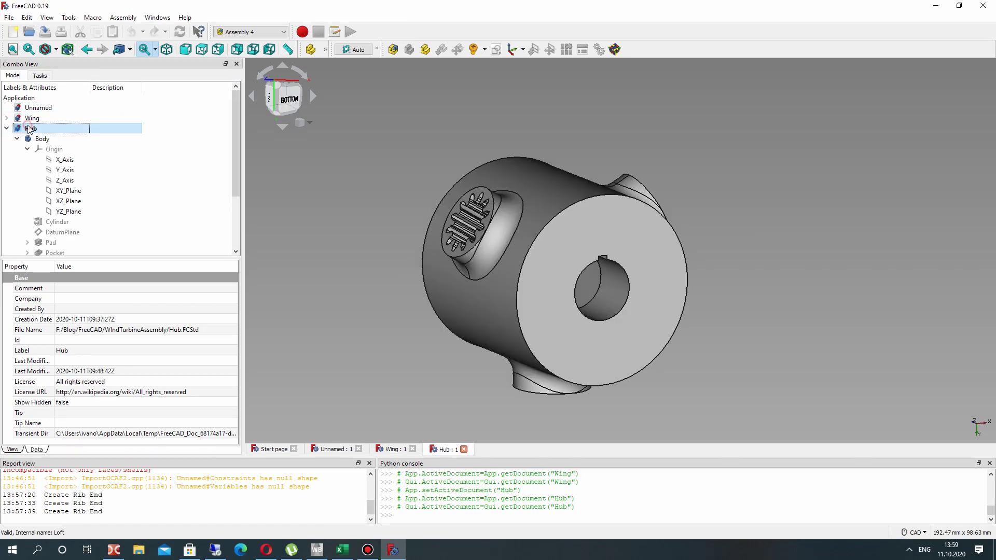
left_click(7, 128)
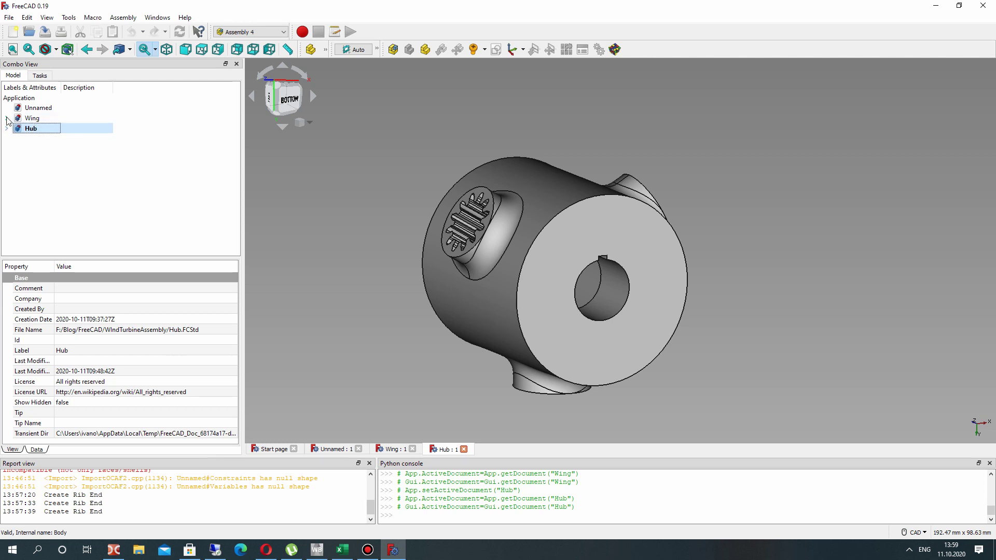
left_click(7, 118)
left_click(40, 139)
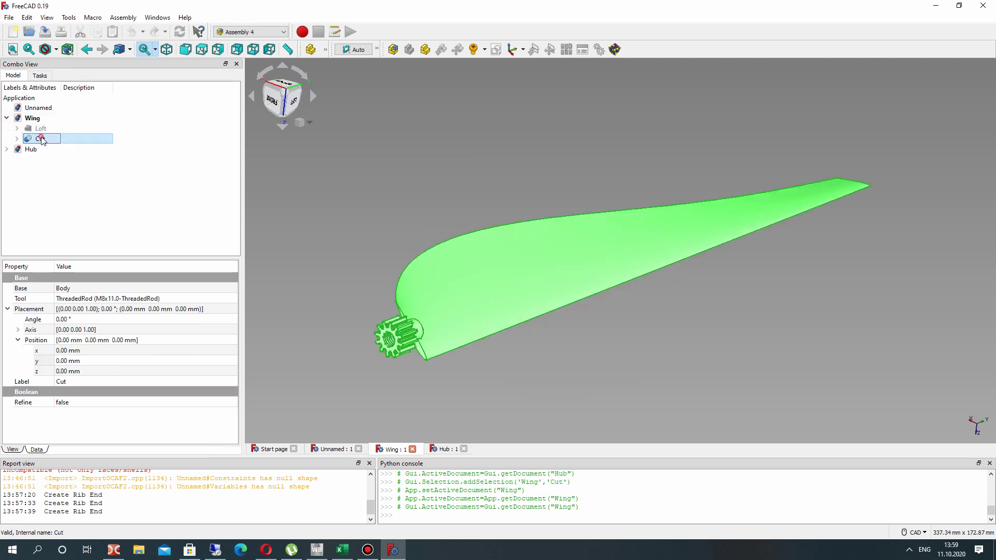
left_click_drag(40, 138, 50, 111)
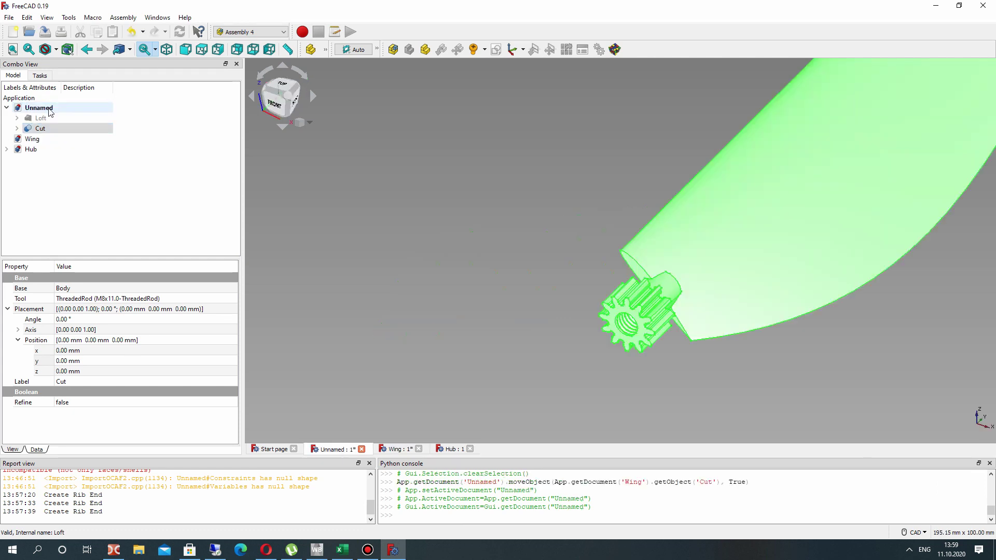
Step: Move the Body from the Hub document into the Unnamed document and check both imported shapes
left_click(6, 149)
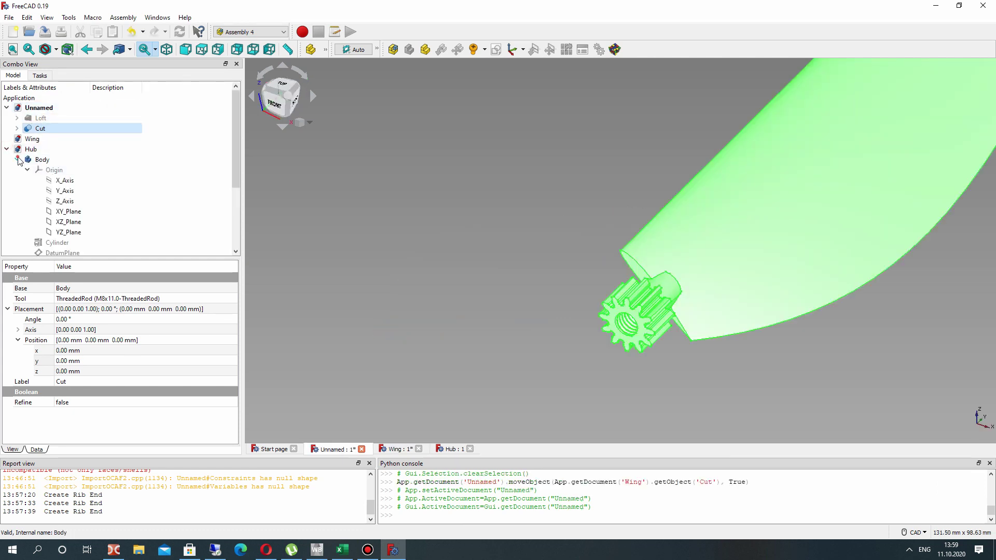
left_click(42, 160)
left_click_drag(41, 139, 41, 109)
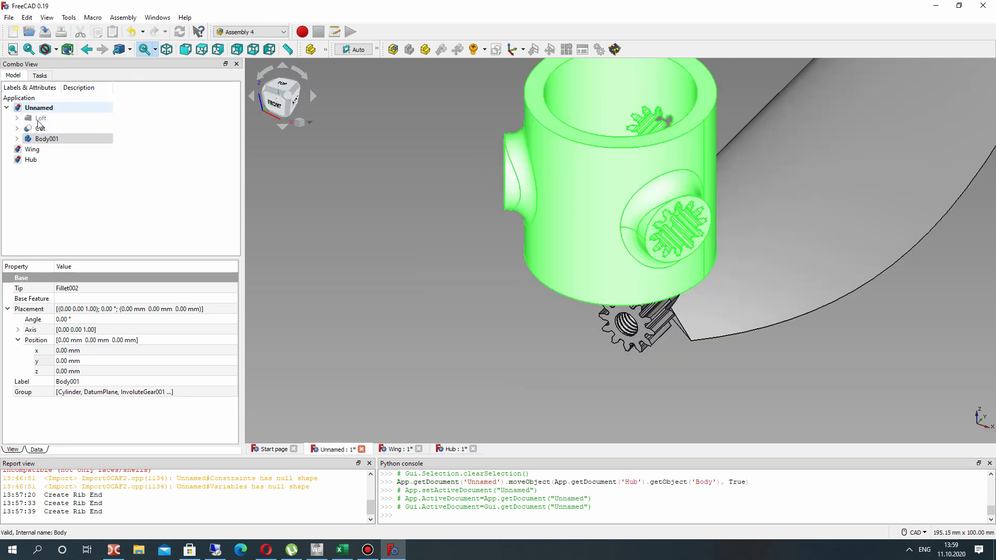
left_click(40, 128)
left_click(47, 139)
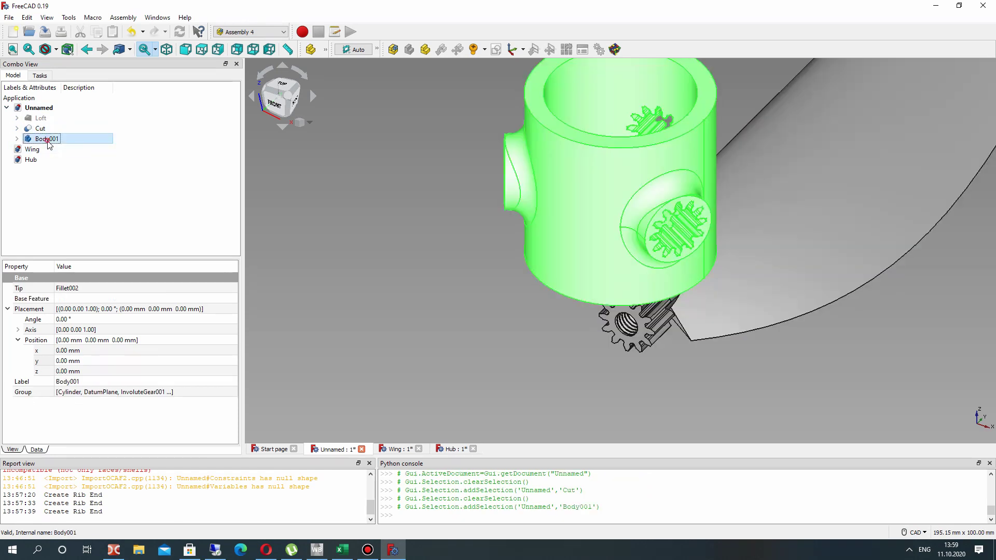
scroll(545, 258, "down", 3)
scroll(545, 258, "down", 2)
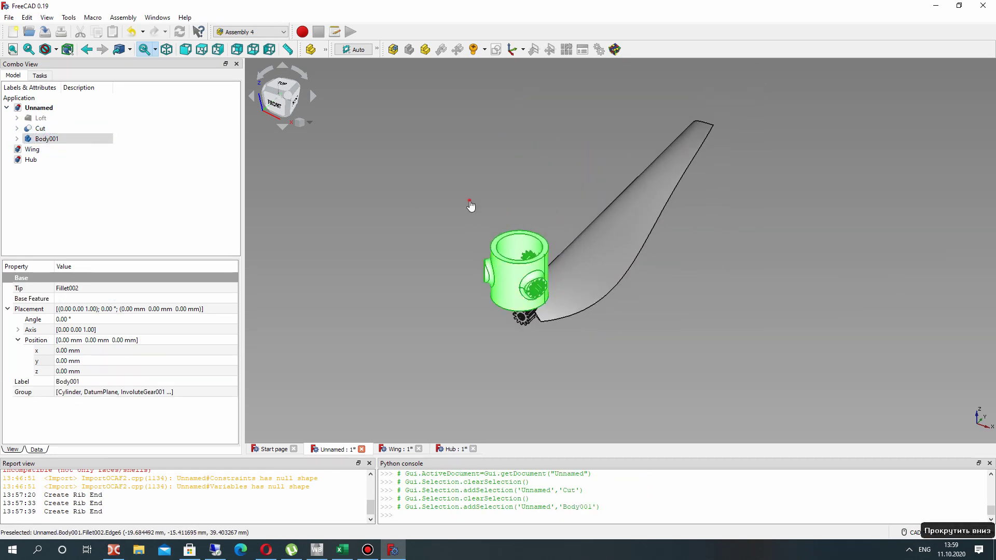
left_click(471, 206)
scroll(471, 206, "up", 2)
Step: Close the Wing and Hub documents, discarding their changes
double_click(18, 151)
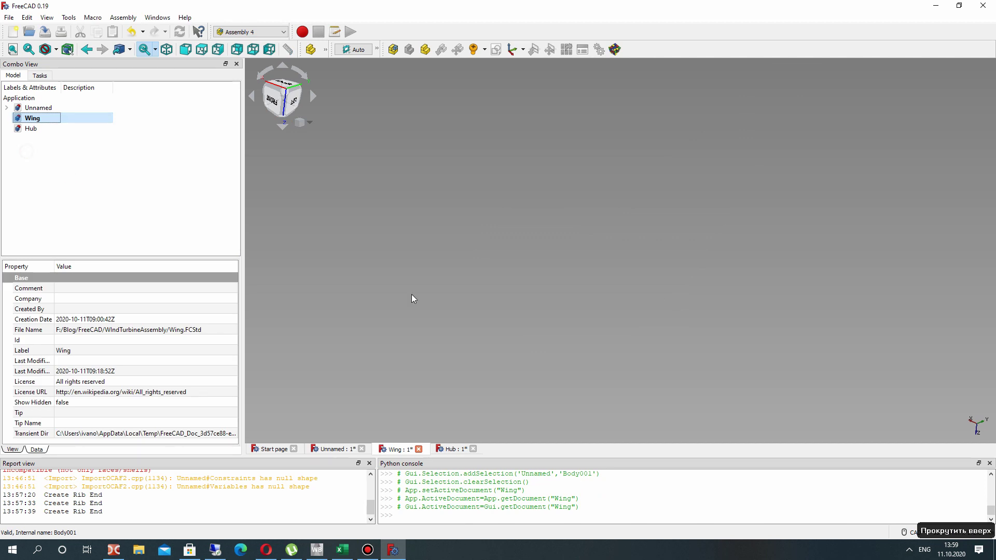
left_click(419, 449)
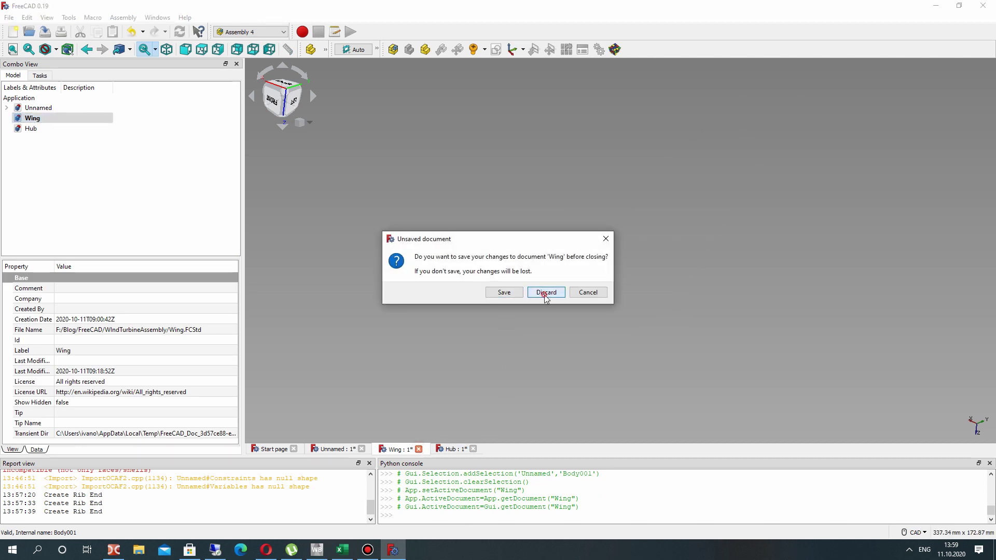
left_click(546, 293)
left_click(418, 449)
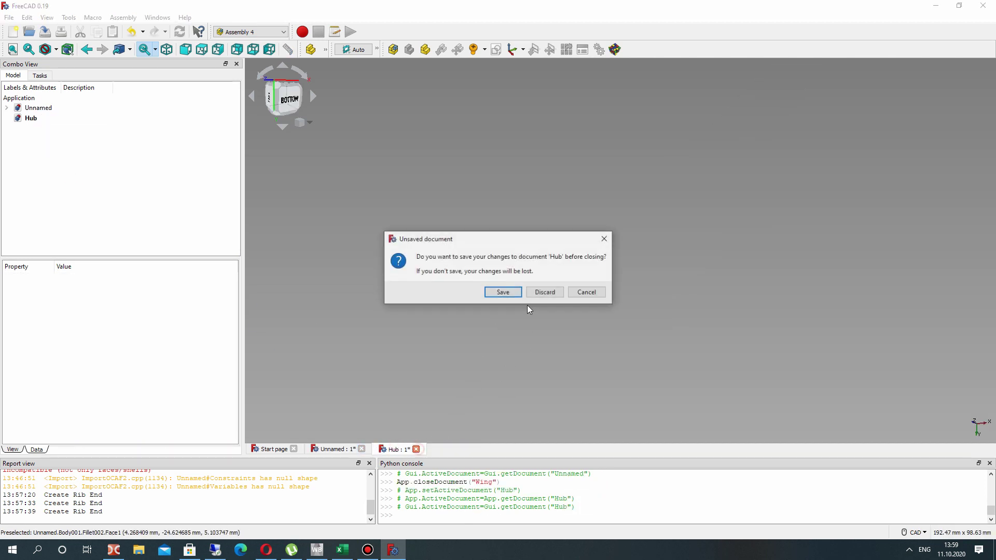
left_click(544, 292)
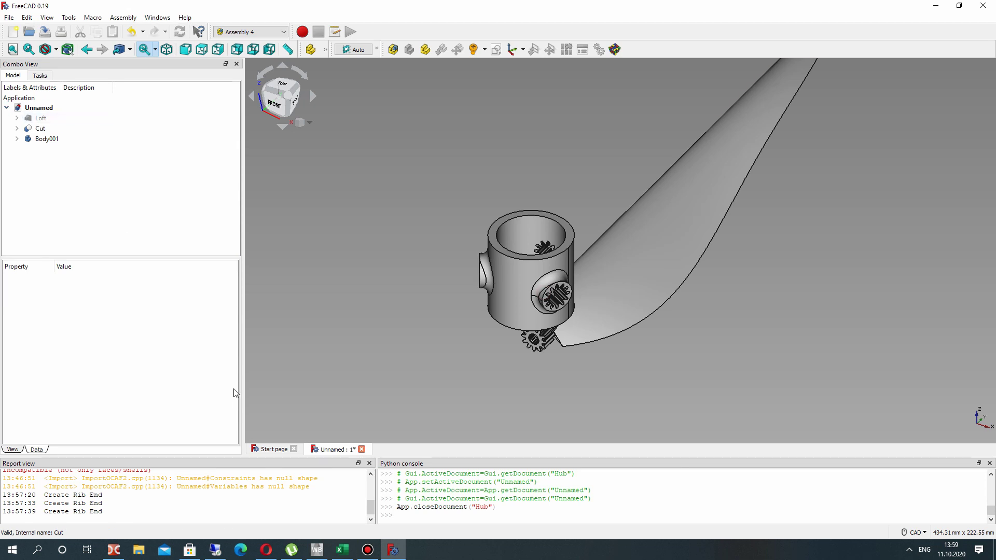
Step: Save the document as Assembly_4_Wind_Rotor in the WIndTurbineAssembly folder
left_click(9, 17)
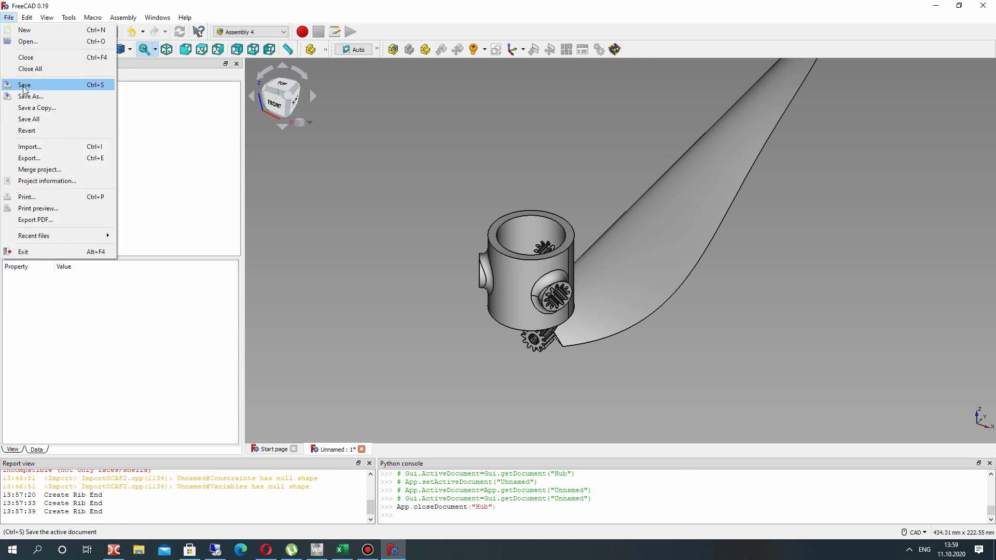
left_click(51, 85)
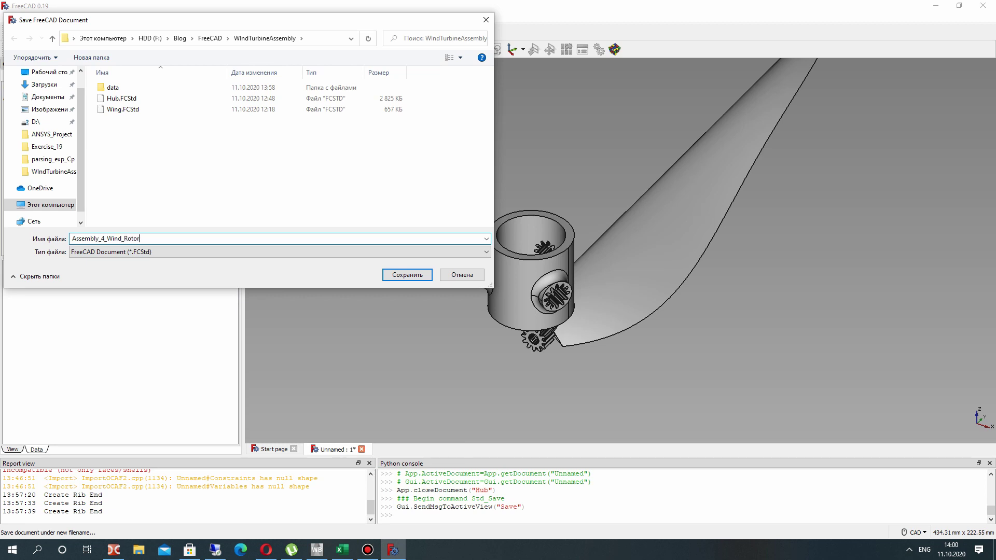
left_click(402, 276)
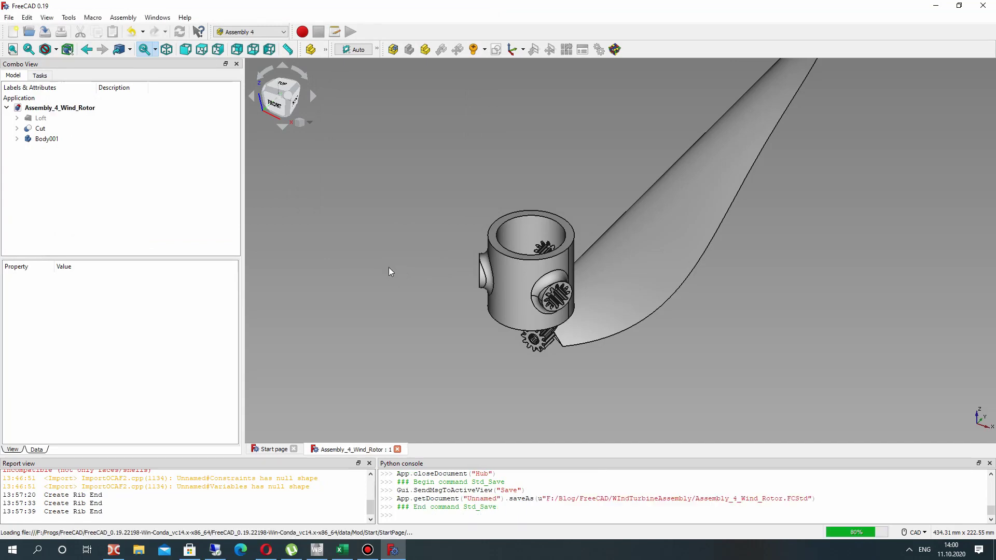
Step: Create a new Assembly 4 model and add a new part named Hub to the Parts group
left_click(393, 49)
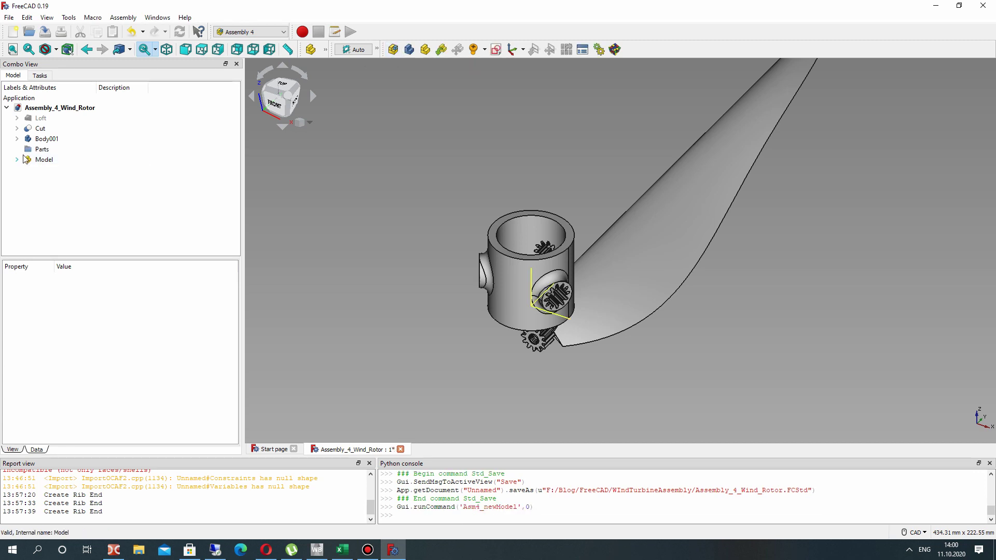
left_click(42, 149)
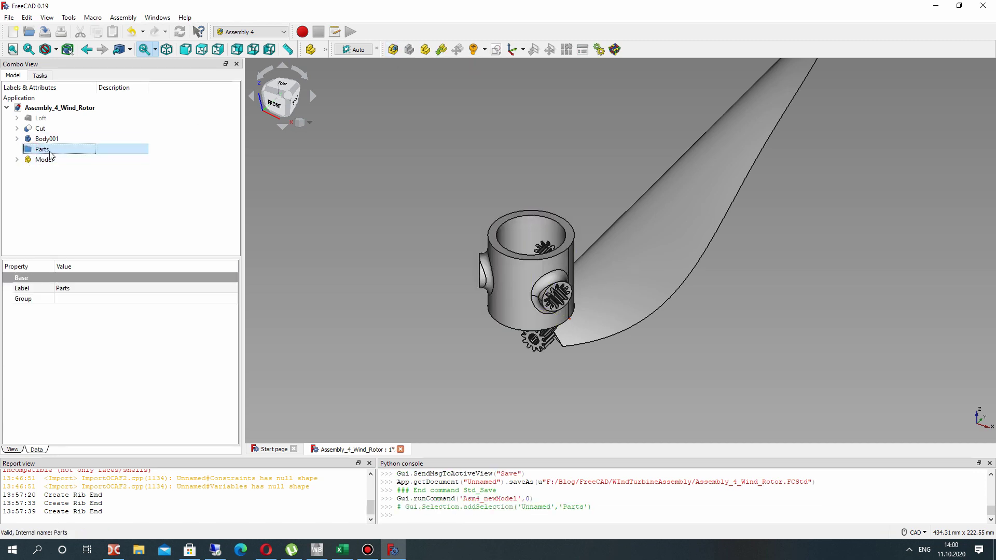
right_click(45, 146)
right_click(53, 151)
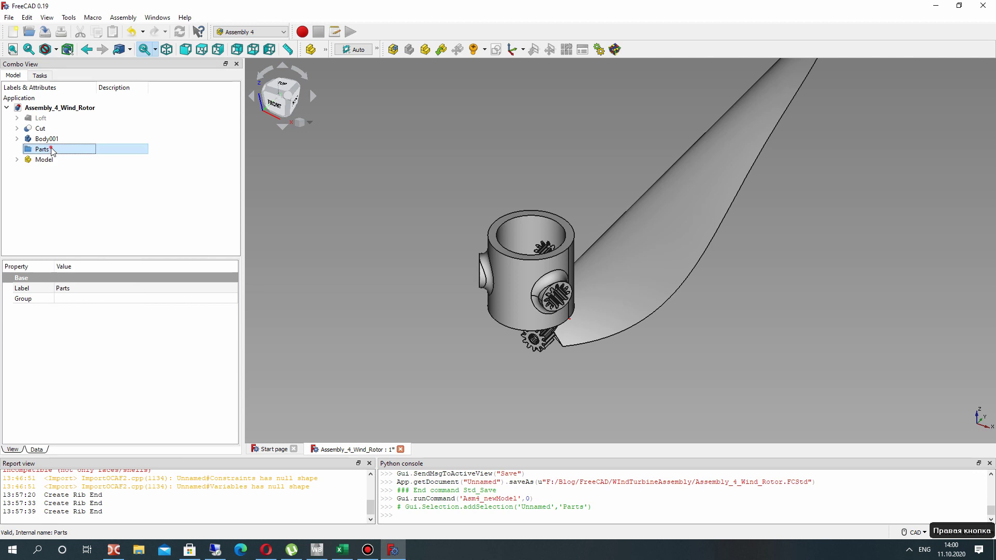
left_click(406, 49)
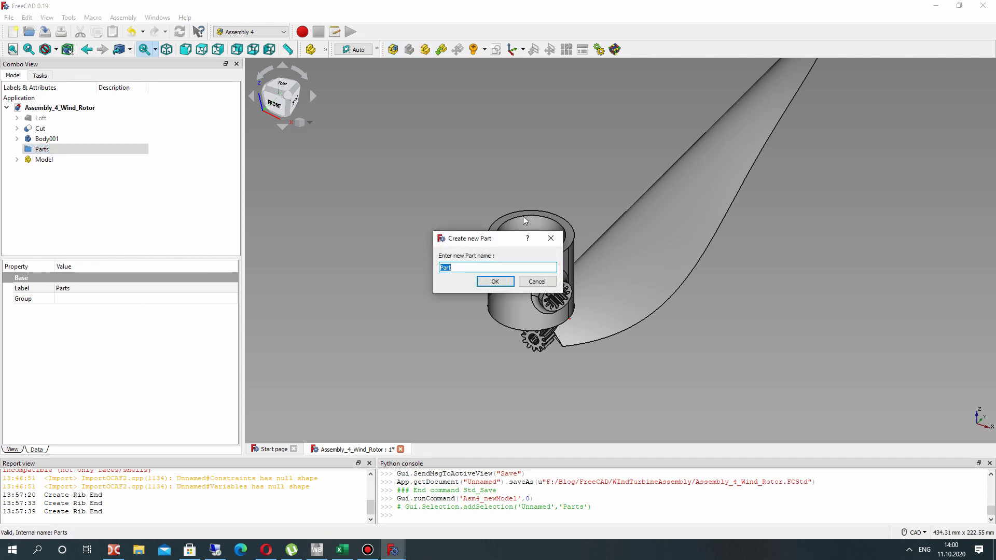
left_click(495, 281)
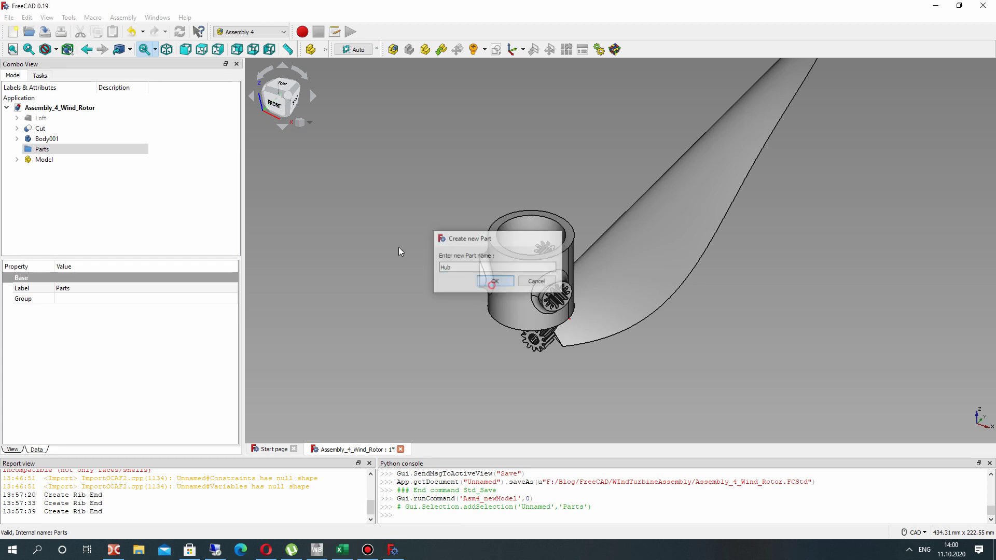
left_click(50, 159)
Step: Add a second new part named Wing to the Parts group
left_click(42, 149)
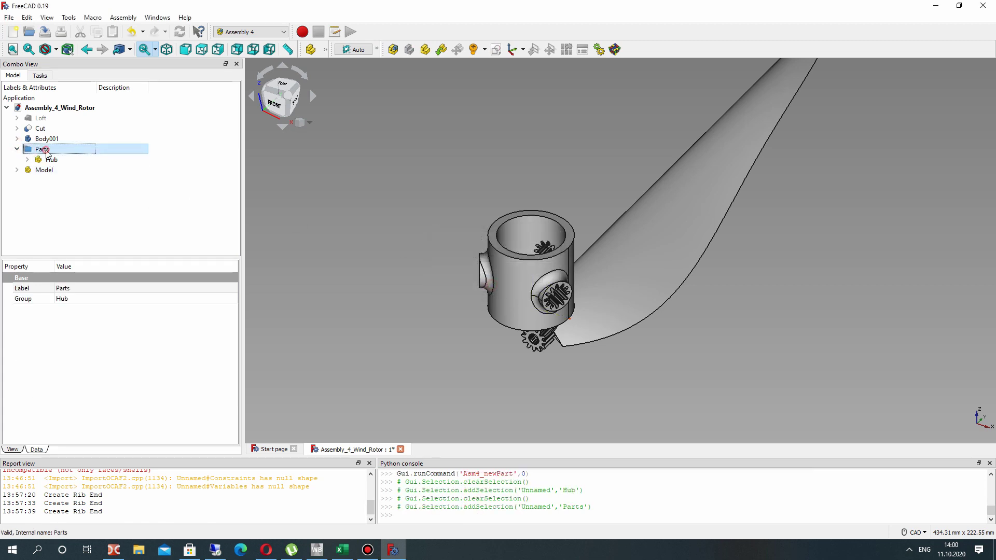
left_click(426, 49)
type("Wing")
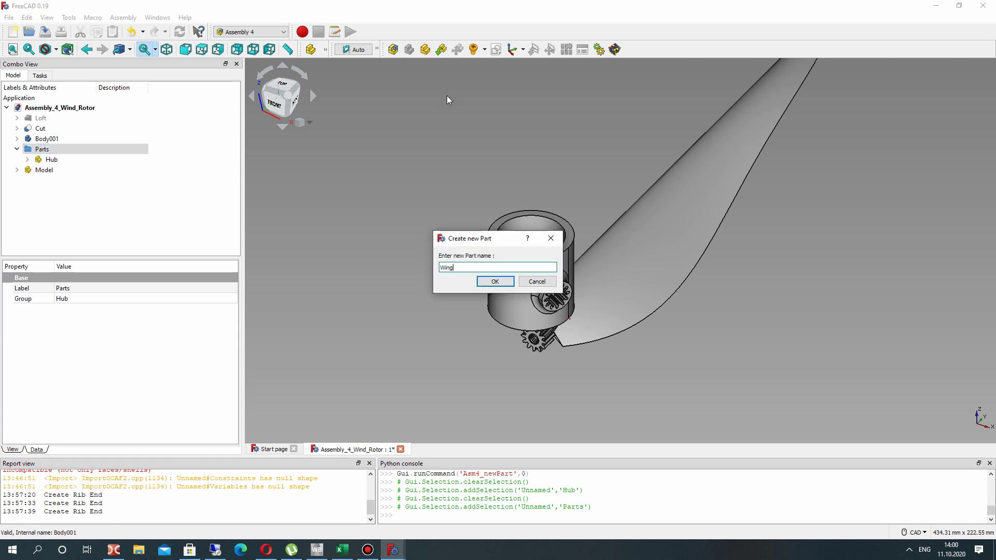
left_click(495, 281)
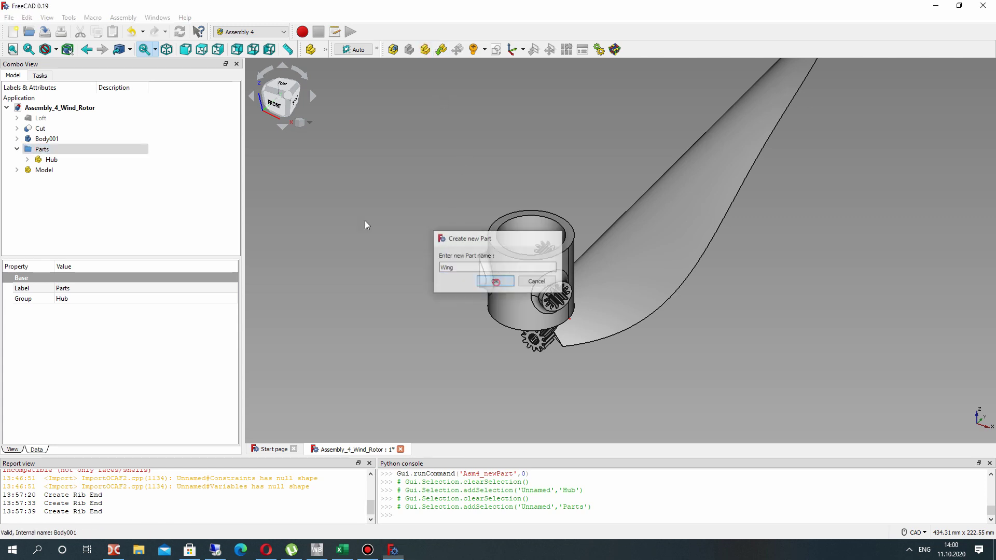
Step: Move Body001 into the Hub part and the Cut object into the Wing part
left_click(49, 160)
left_click(40, 129)
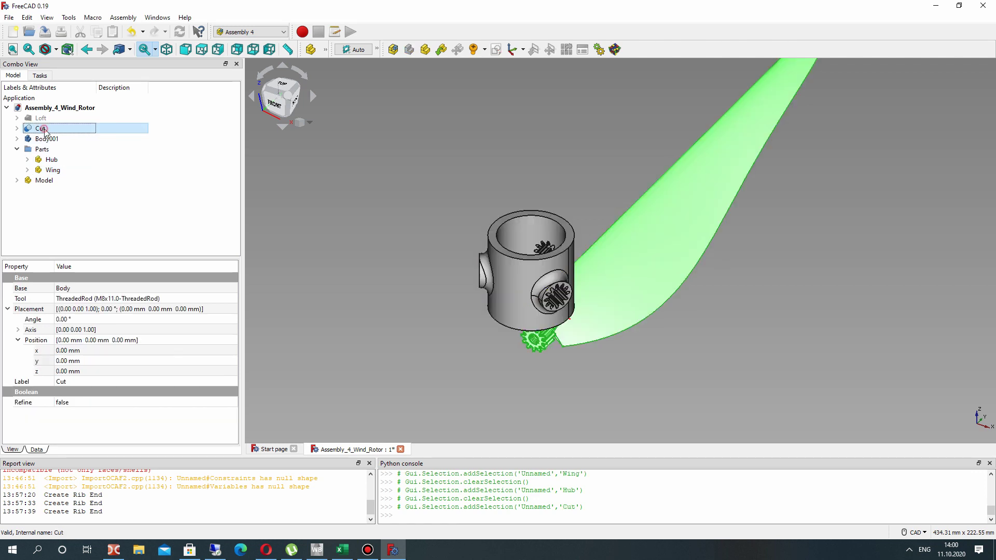
left_click(46, 139)
left_click_drag(47, 139, 49, 160)
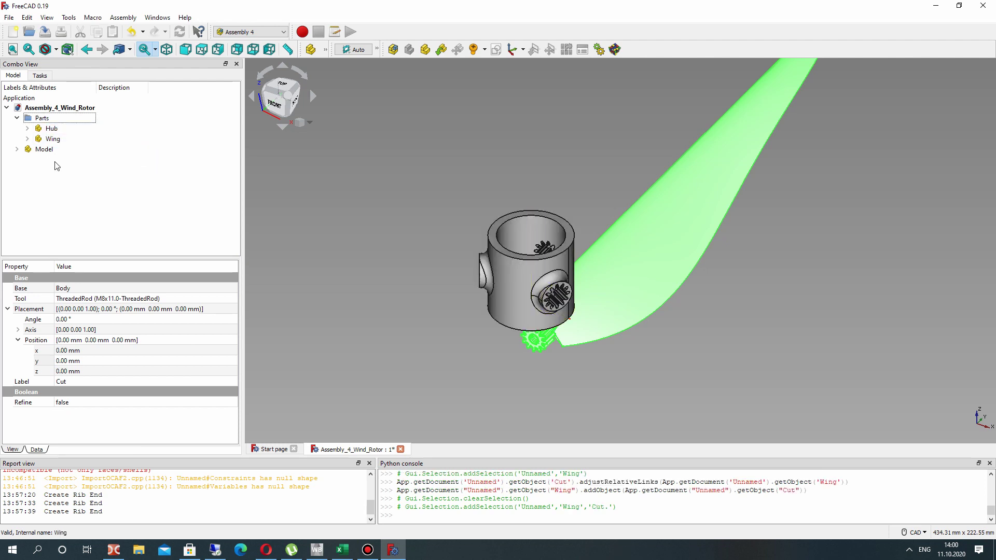
Step: Check the Parts group and save the assembly document
left_click(42, 118)
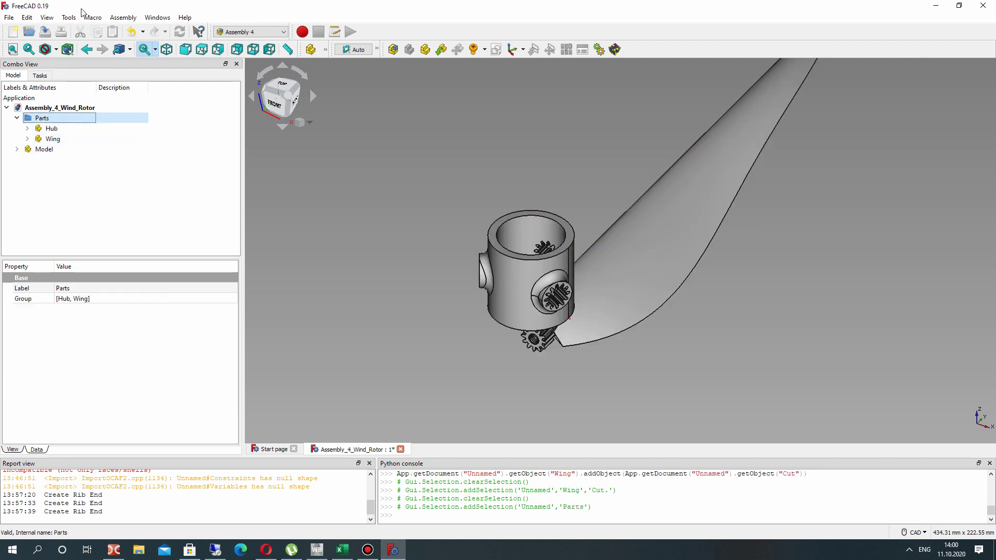
left_click(9, 18)
left_click(52, 85)
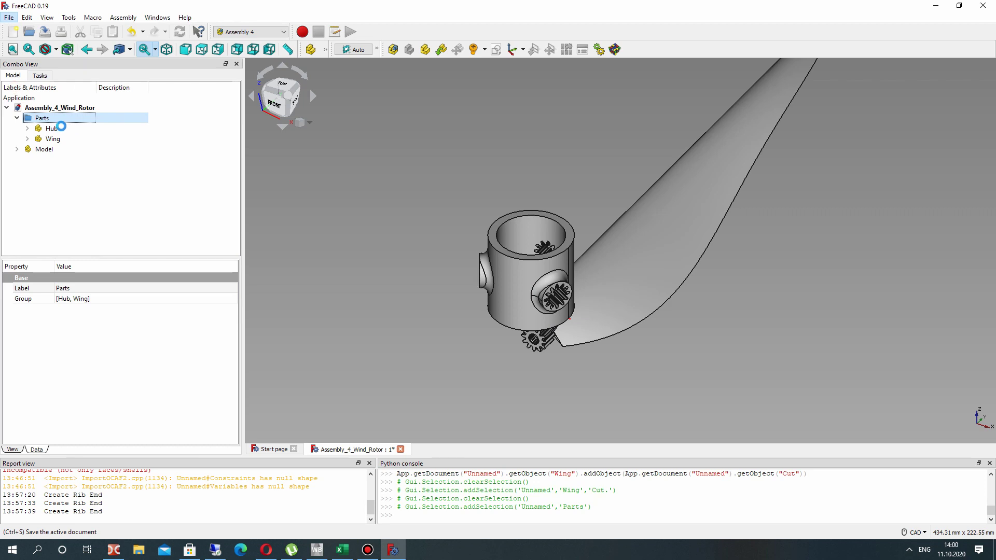
Step: Highlight the Hub and Wing parts in turn and expand the Hub part to examine its contents
left_click(41, 128)
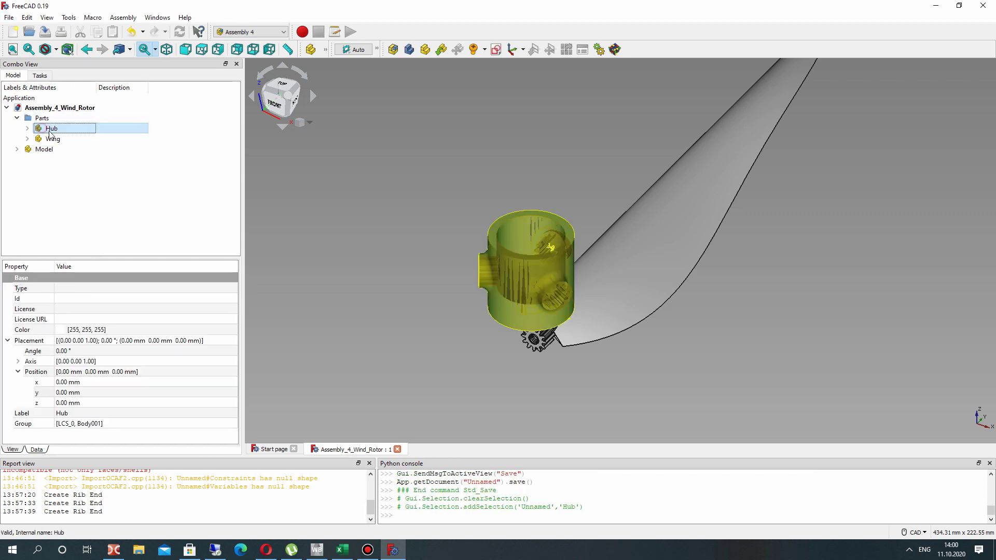
left_click(52, 138)
left_click(376, 134)
left_click(27, 128)
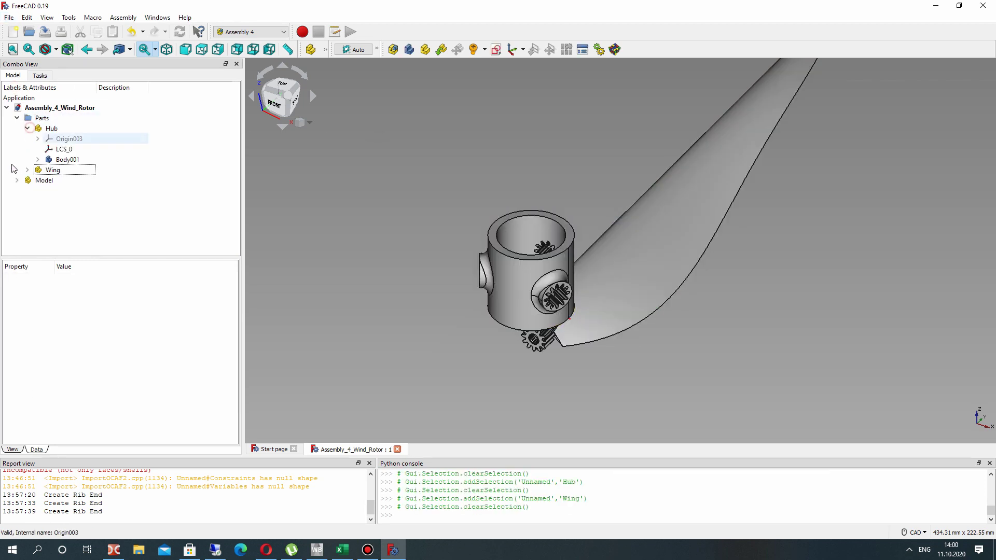
Step: Make Model the active part and add a local coordinate system named Wing_1 to the Hub part
double_click(17, 180)
left_click(18, 181)
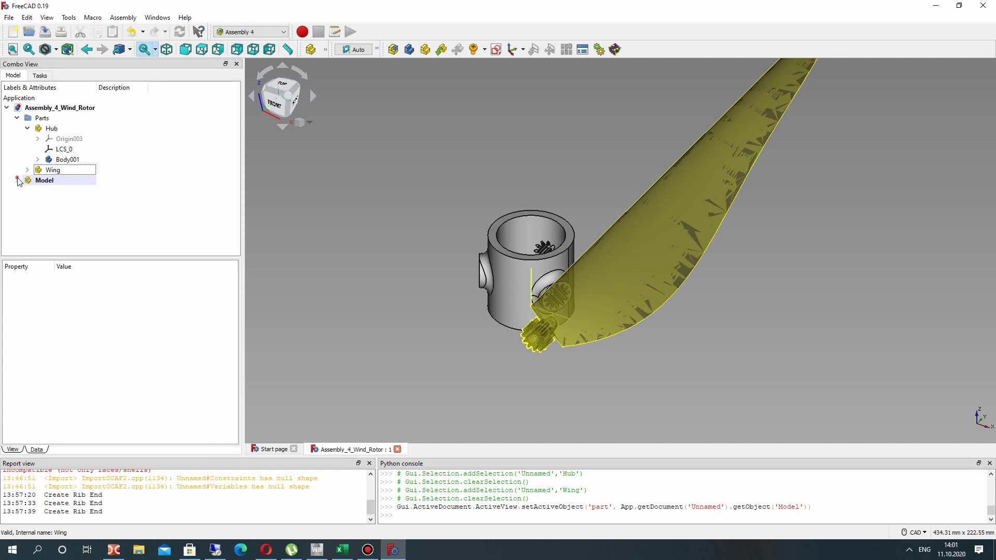
left_click(53, 130)
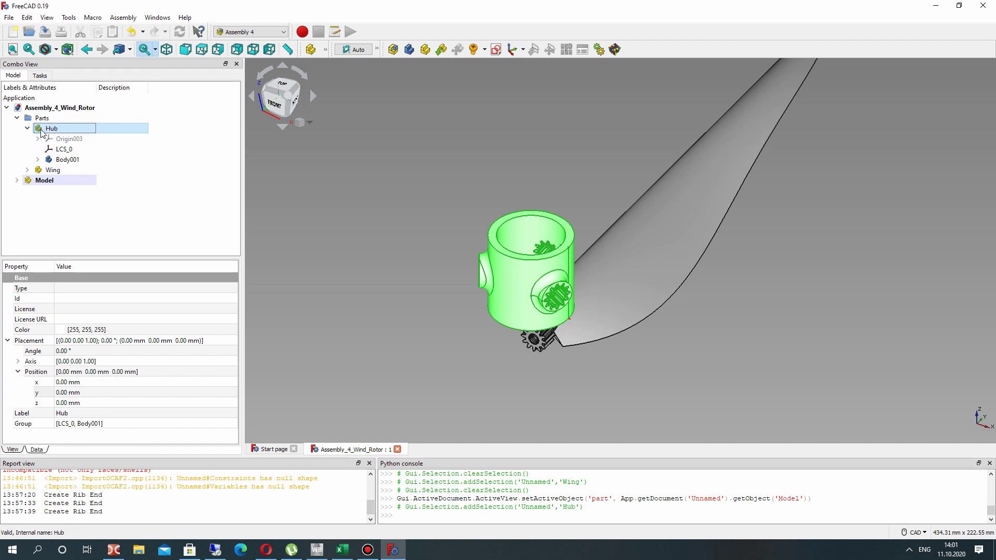
left_click(510, 49)
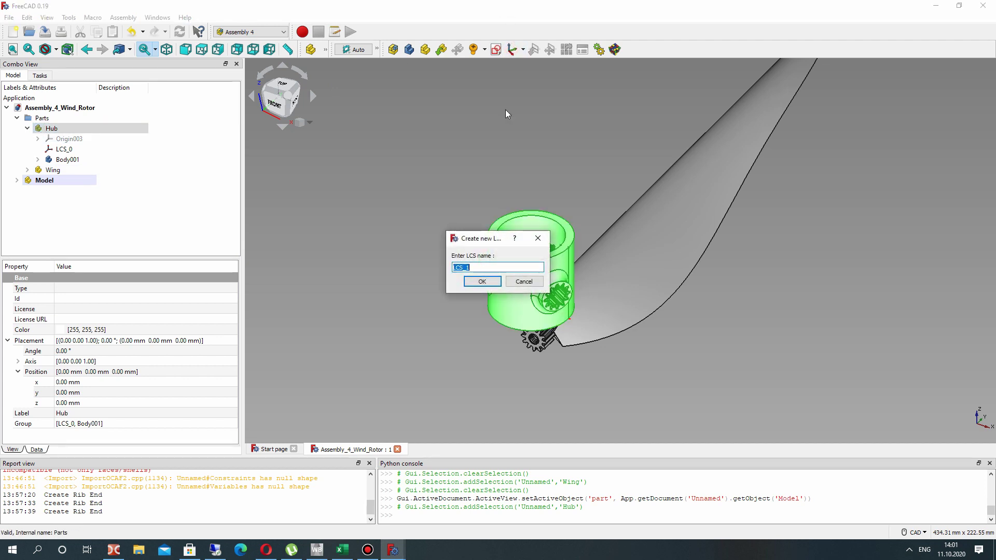
type("Wing_1")
left_click(482, 281)
Step: Attach the Wing_1 coordinate system in Concentric mode to the circular outer rim of the hub's front-right splined socket
scroll(563, 272, "up", 2)
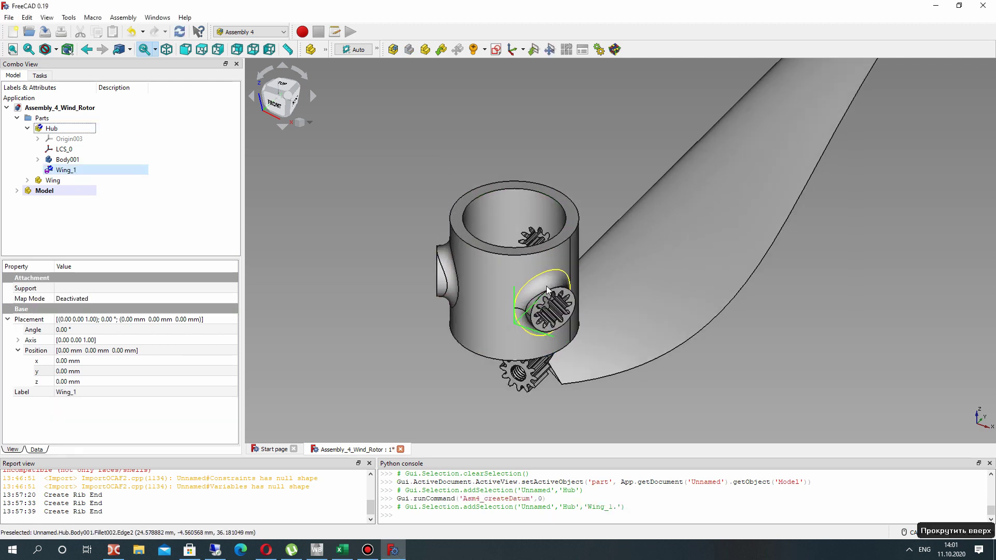
right_click(69, 171)
left_click(118, 179)
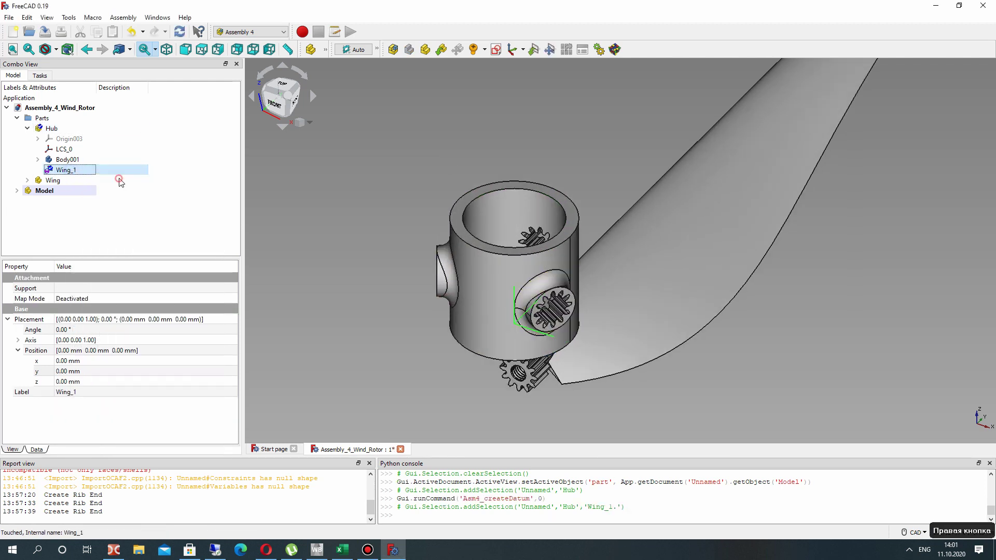
scroll(590, 329, "up", 5)
middle_click_drag(524, 297, 508, 246)
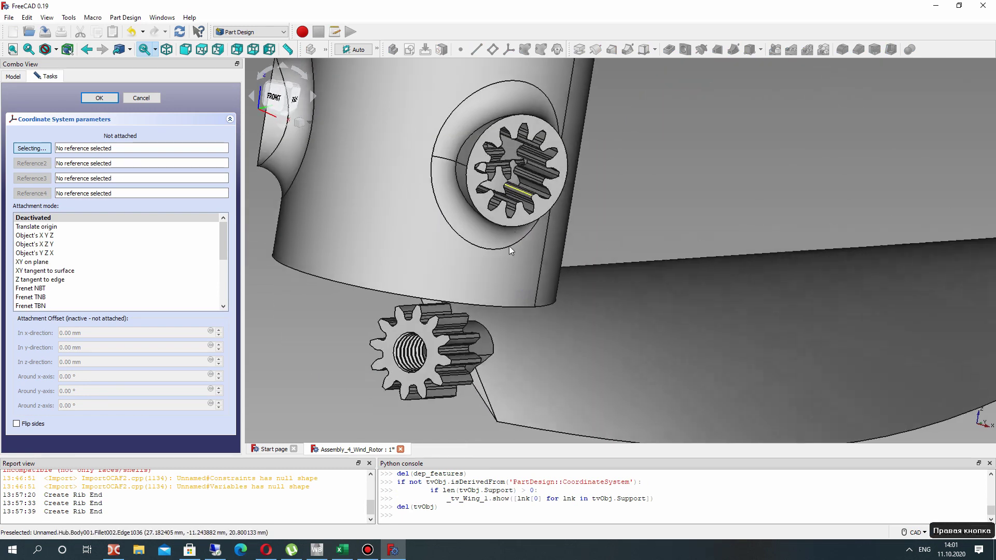
left_click(506, 115)
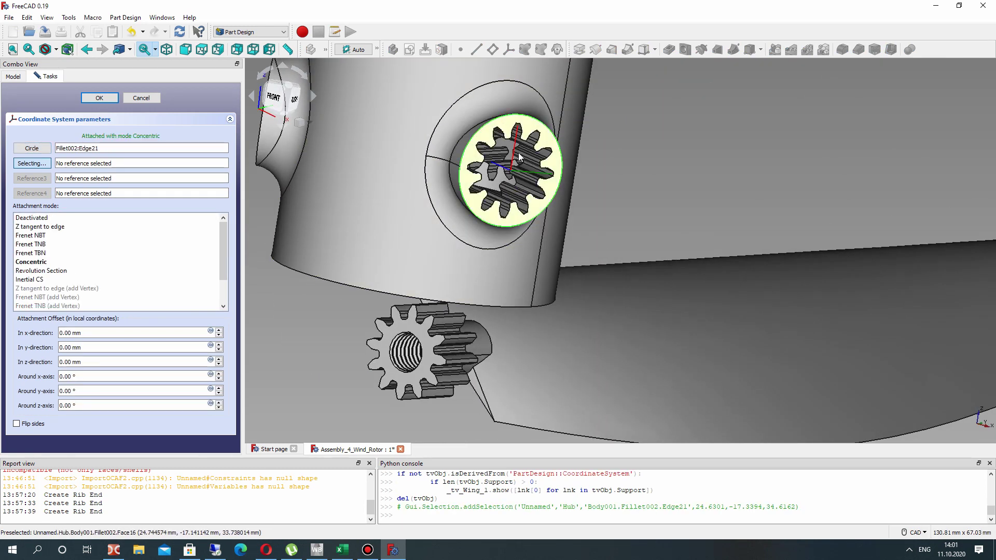
left_click(100, 98)
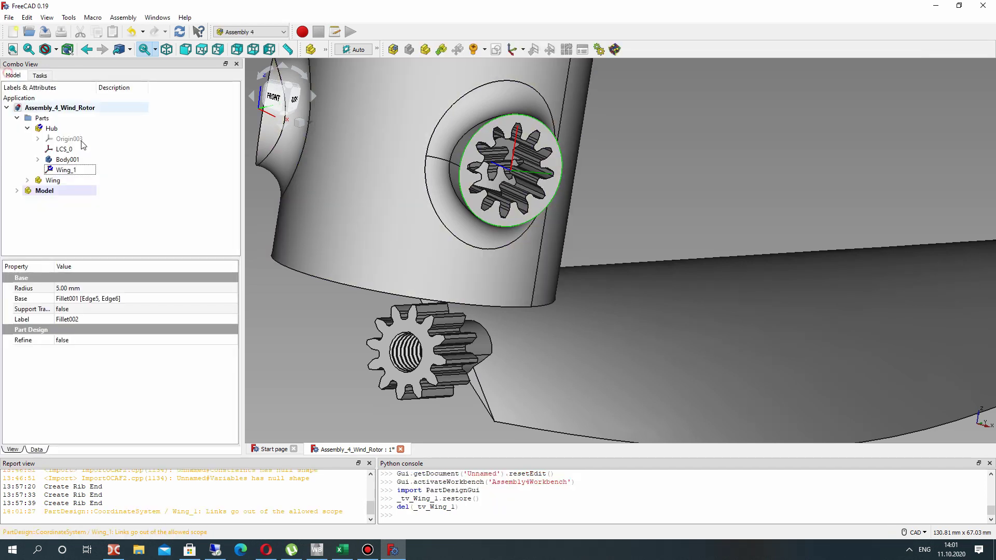
Step: Add a second local coordinate system named Wing_2 to the Hub part
left_click(48, 128)
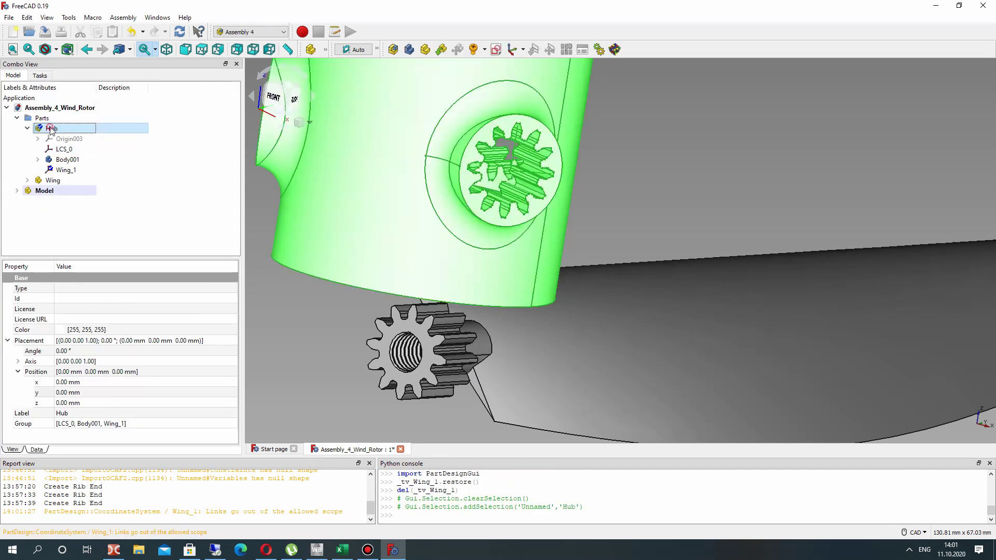
left_click(513, 50)
type("Wing_2")
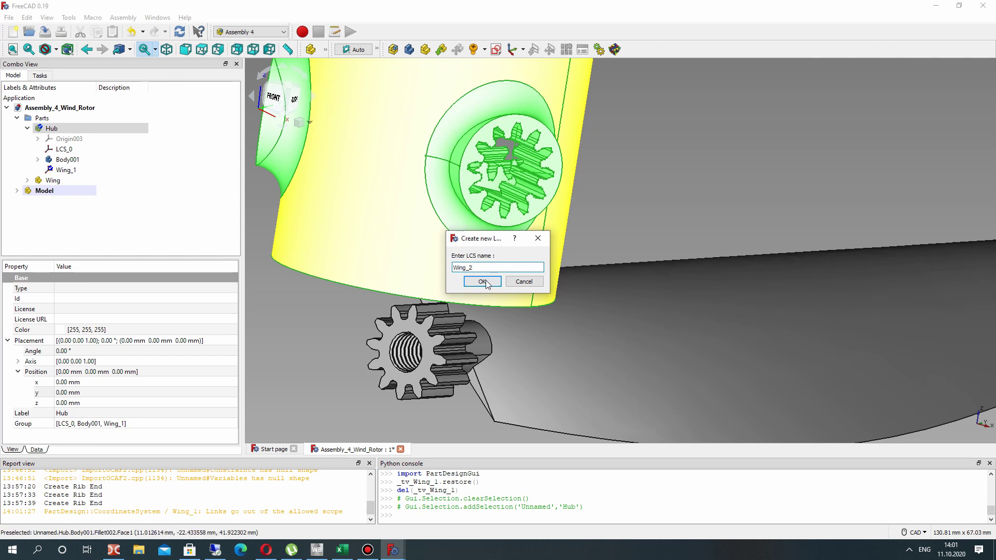
left_click(482, 282)
Step: Attach the Wing_2 coordinate system in Concentric mode to the circular outer rim of the hub's rear splined socket
left_click(63, 180)
right_click(58, 180)
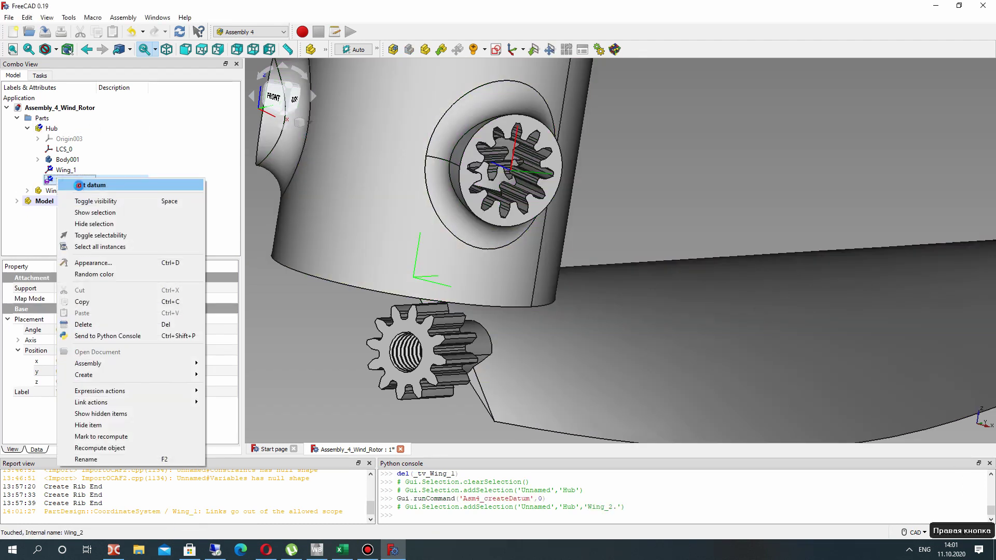
left_click(78, 185)
middle_click_drag(467, 234, 736, 121)
left_click(736, 121)
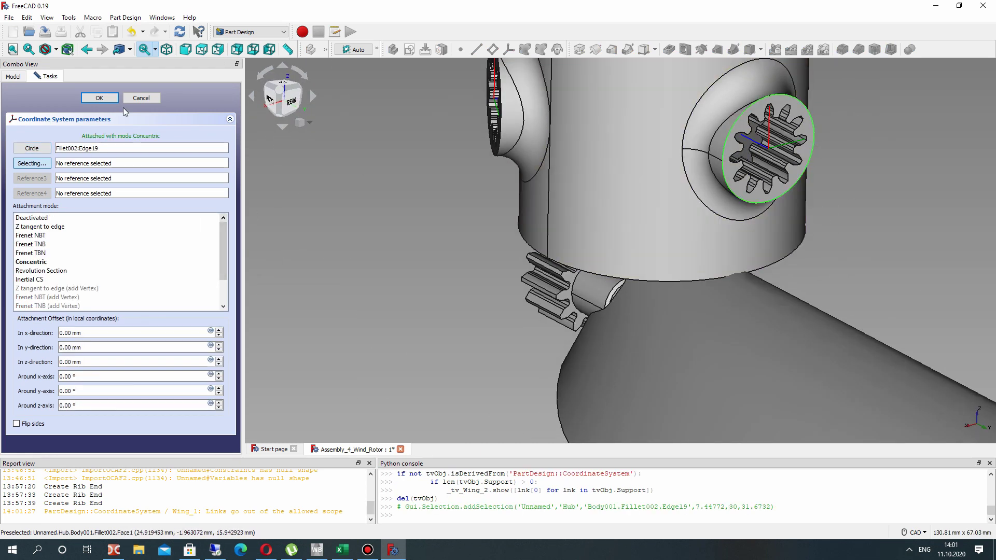
left_click(99, 98)
mouse_move(645, 268)
middle_mouse_down()
mouse_move(708, 249)
mouse_move(603, 179)
mouse_move(622, 309)
mouse_move(576, 251)
mouse_move(518, 263)
mouse_move(507, 277)
mouse_move(544, 182)
mouse_move(751, 289)
mouse_move(659, 280)
middle_mouse_up()
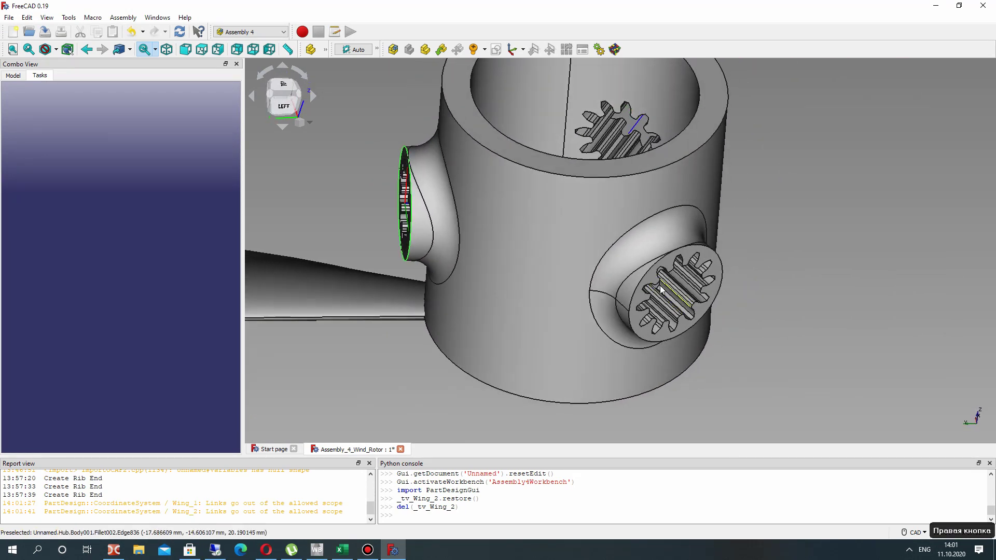
left_click(646, 269)
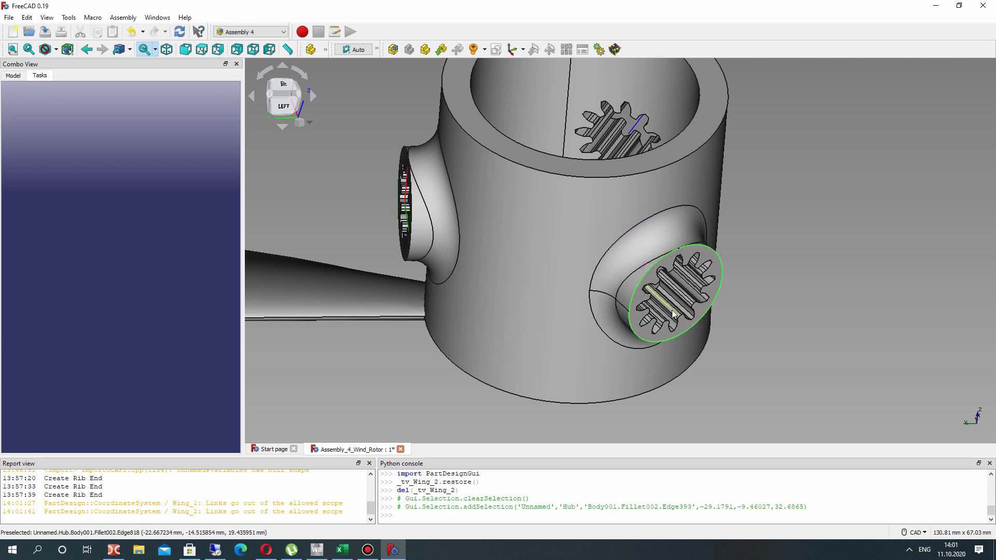
left_click(885, 248)
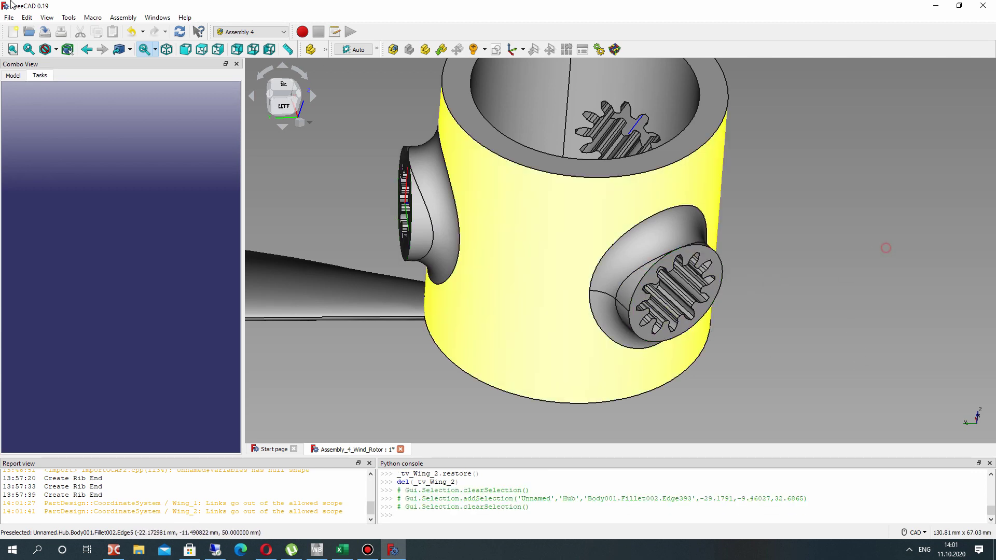
Step: Add a third local coordinate system named Wing_3 to the Hub part and recompute the document
left_click(13, 76)
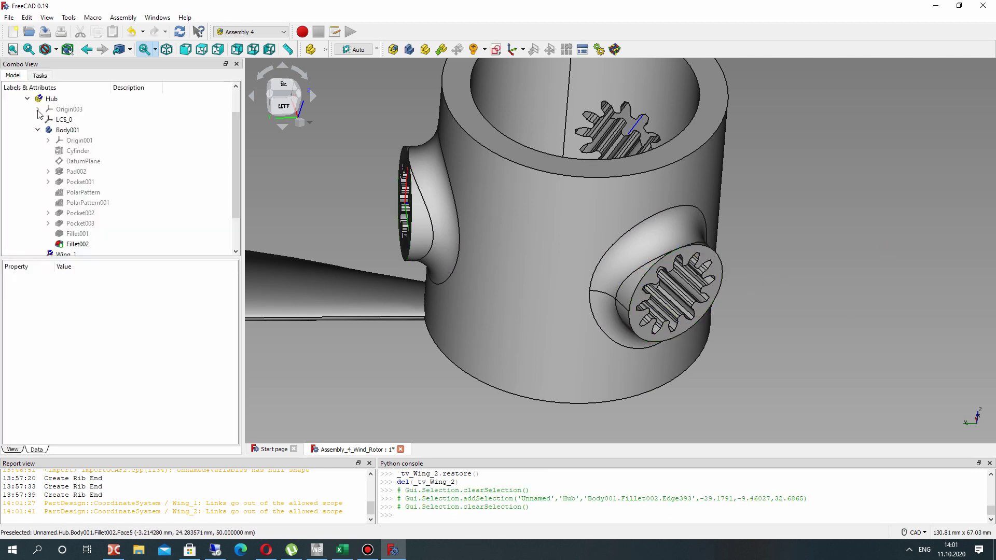
left_click(37, 130)
left_click(49, 129)
left_click(61, 123)
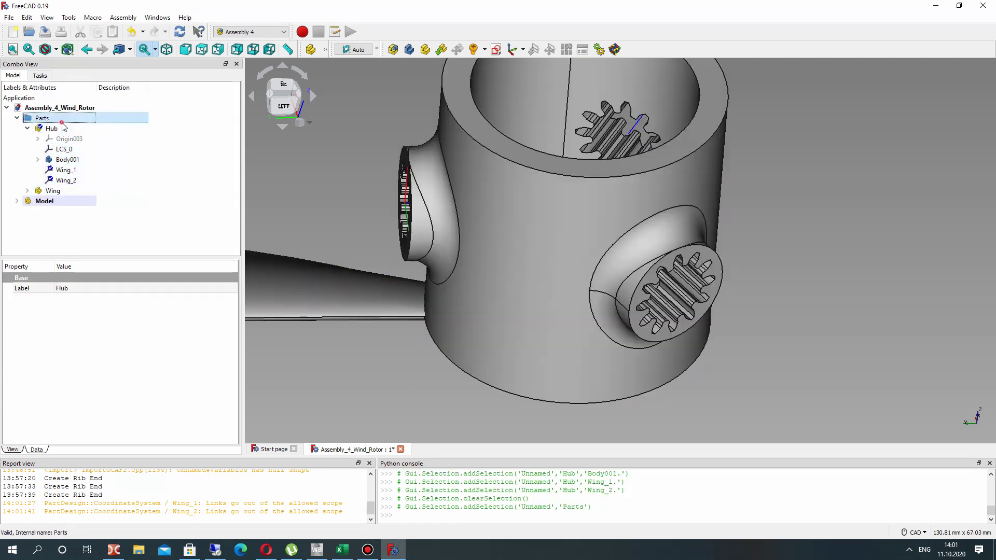
left_click(54, 128)
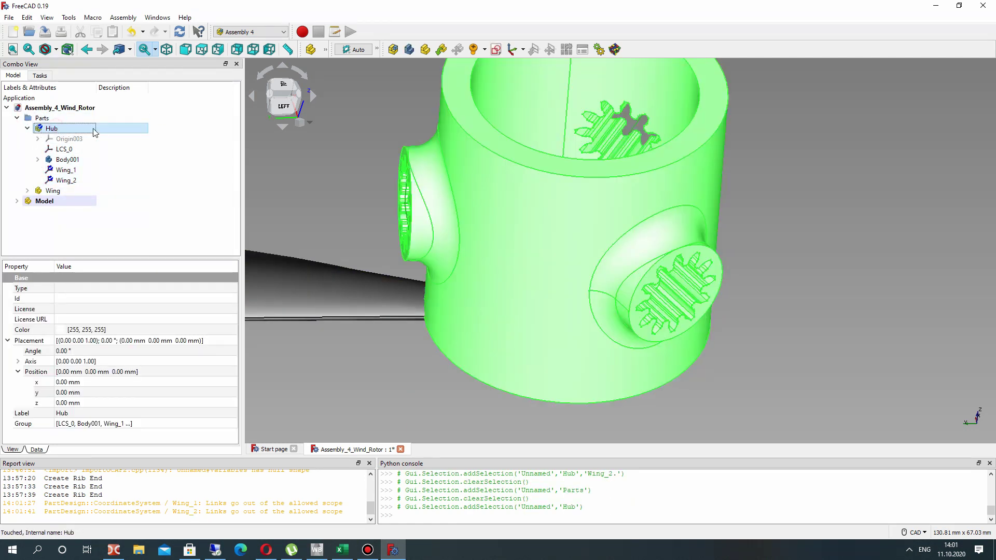
left_click(511, 50)
type("Wing_3")
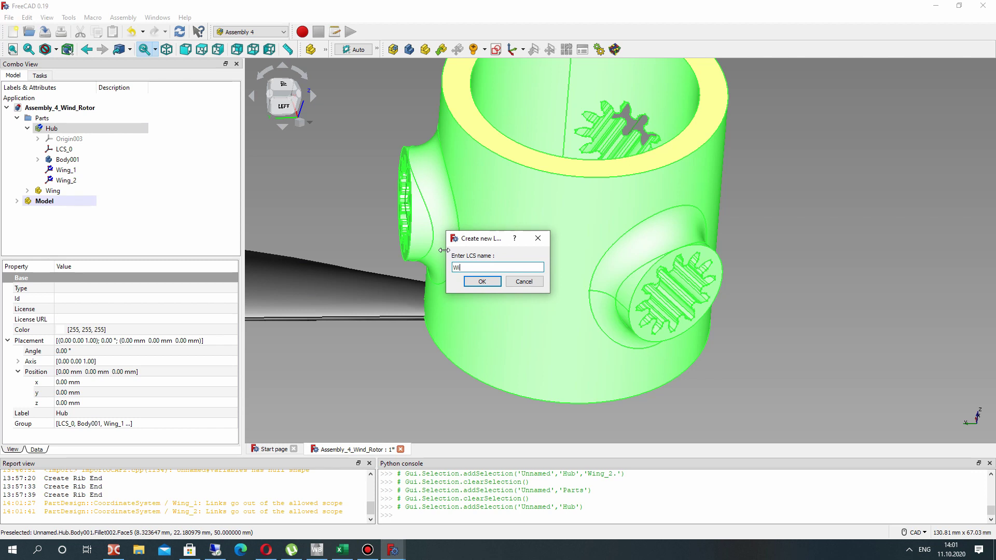
left_click(480, 282)
left_click(179, 32)
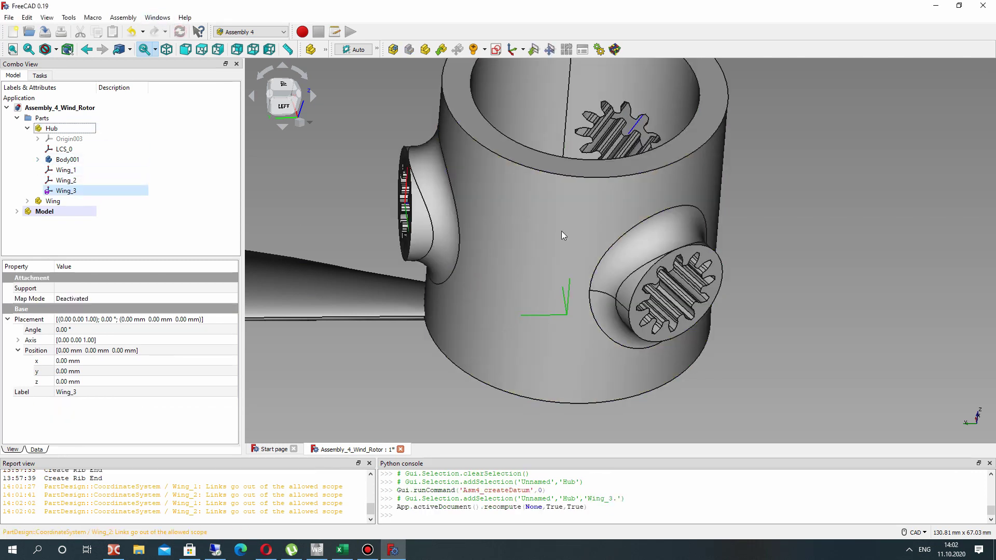
Step: Attach the Wing_3 coordinate system in Concentric mode to the outer rim of the hub's front-left splined socket and recompute the document
right_click(68, 190)
left_click(101, 198)
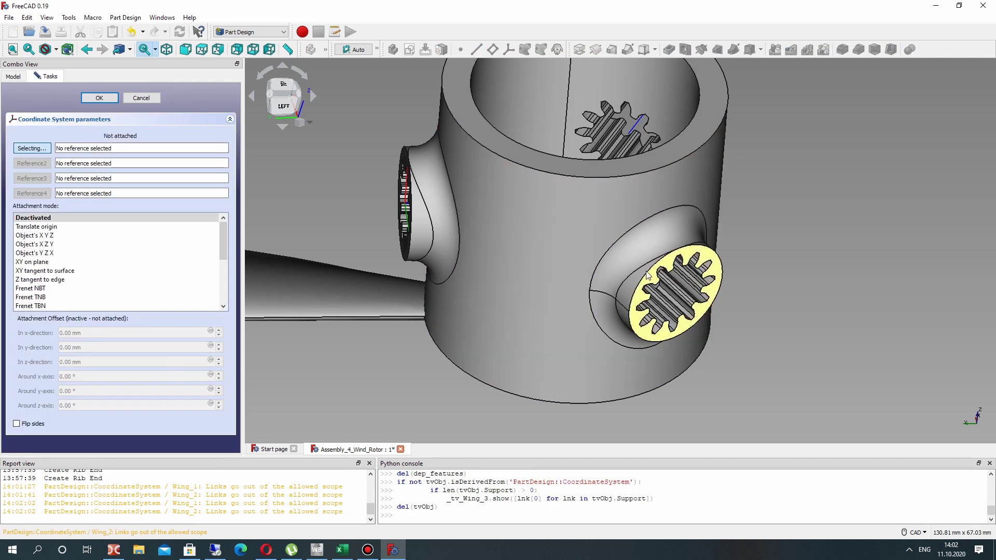
left_click(689, 326)
scroll(684, 322, "up", 5)
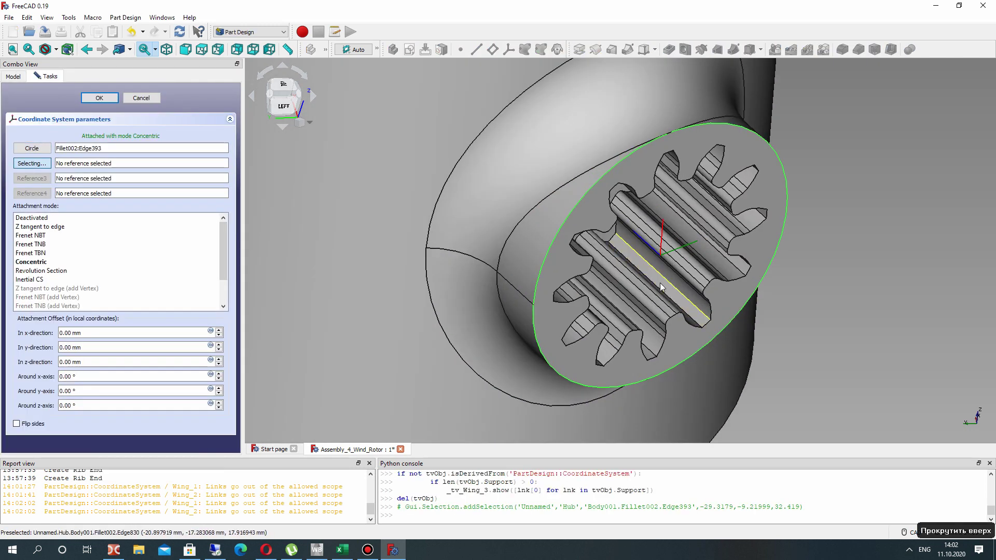
left_click(219, 359)
left_click(219, 358)
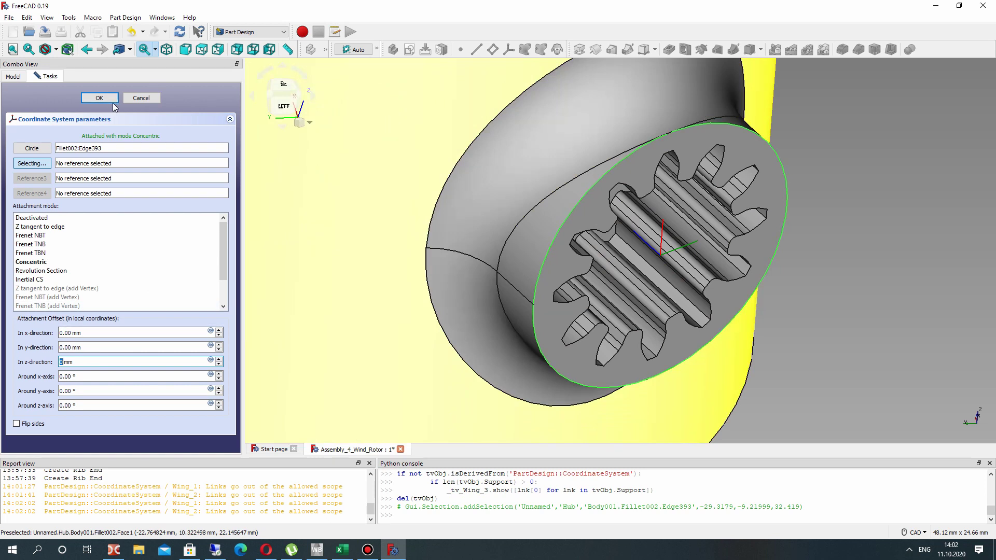
left_click(98, 100)
scroll(586, 224, "down", 5)
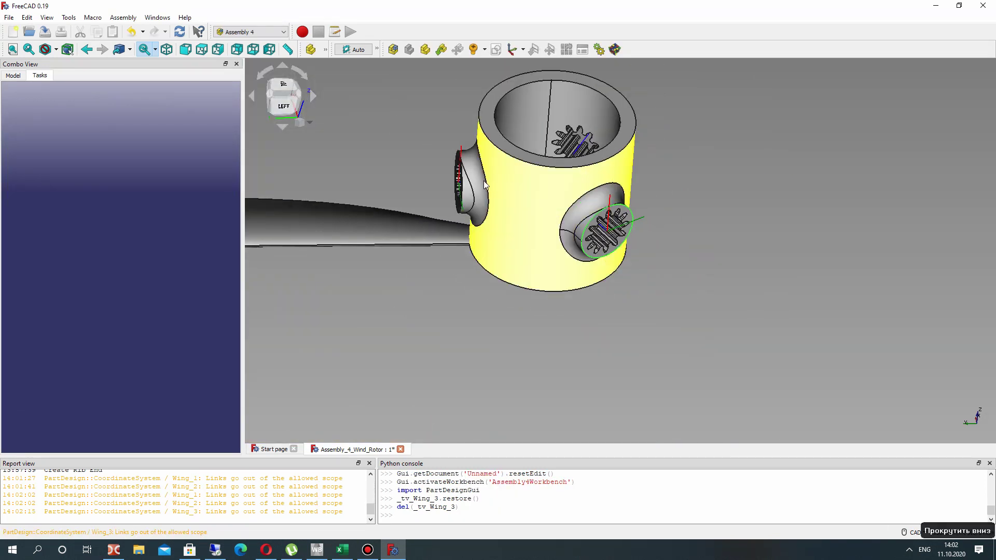
middle_click_drag(611, 282, 596, 218)
left_click(13, 75)
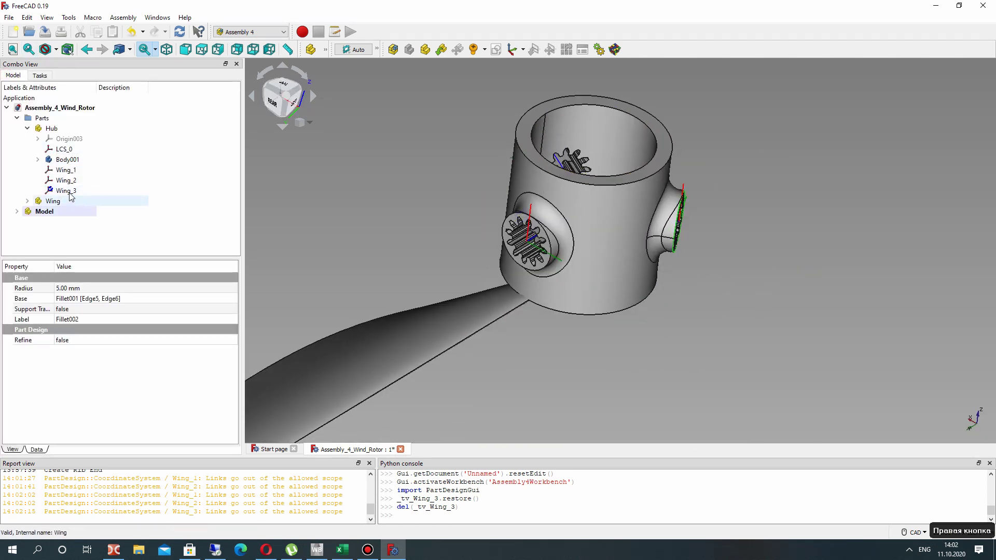
left_click(179, 33)
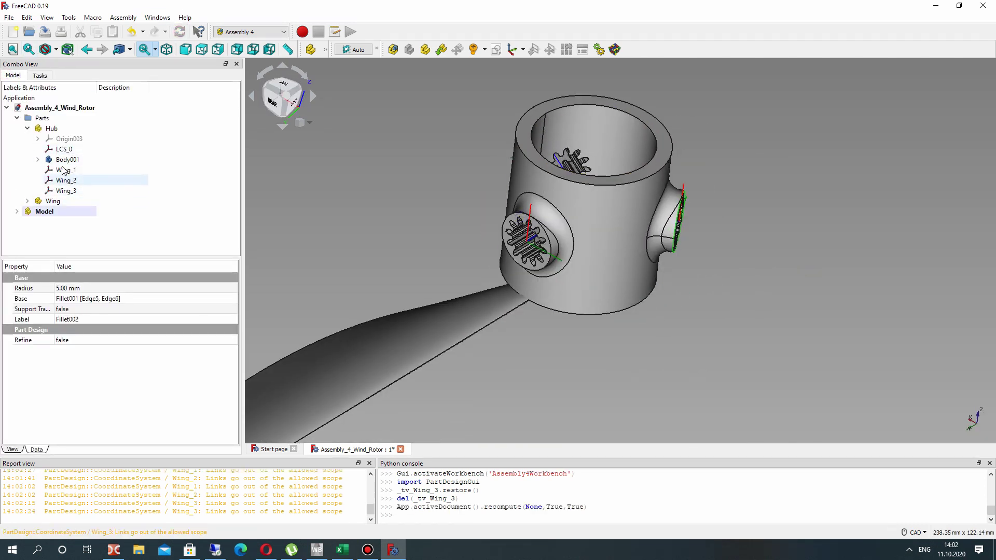
Step: Expand the Wing part and examine where LCS_0001 sits relative to the wing's splined root end
left_click(27, 129)
left_click(52, 138)
left_click(27, 138)
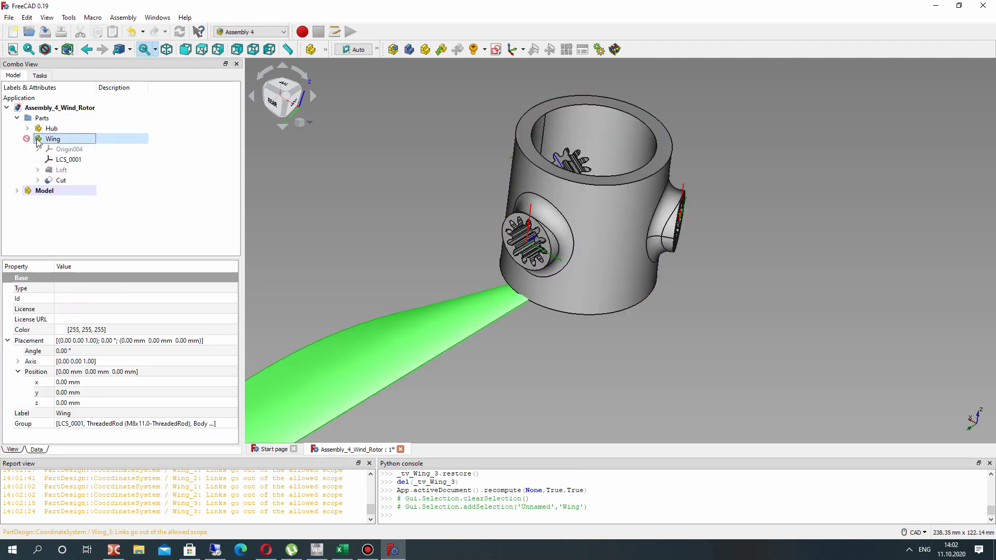
right_click_drag(421, 258, 529, 192)
scroll(631, 213, "up", 5)
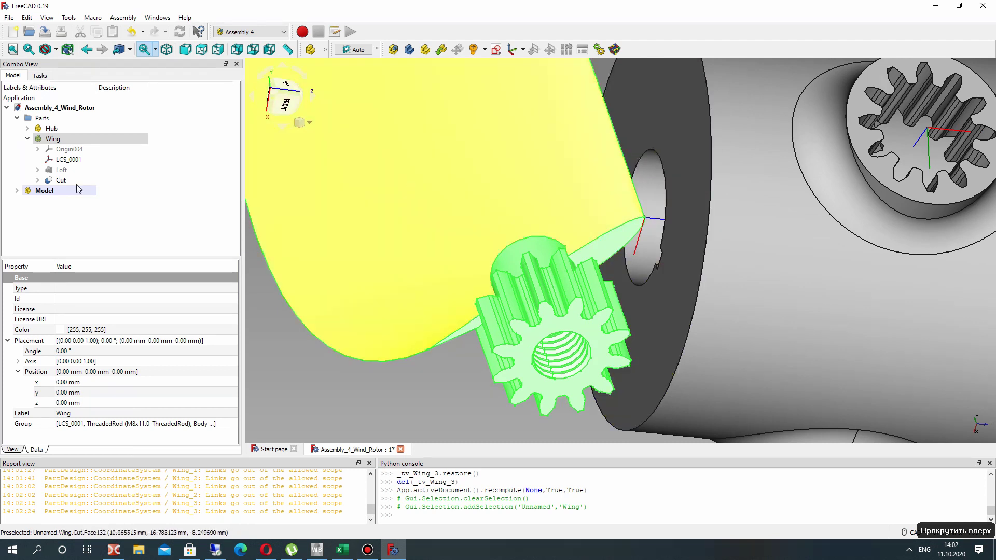
left_click(68, 159)
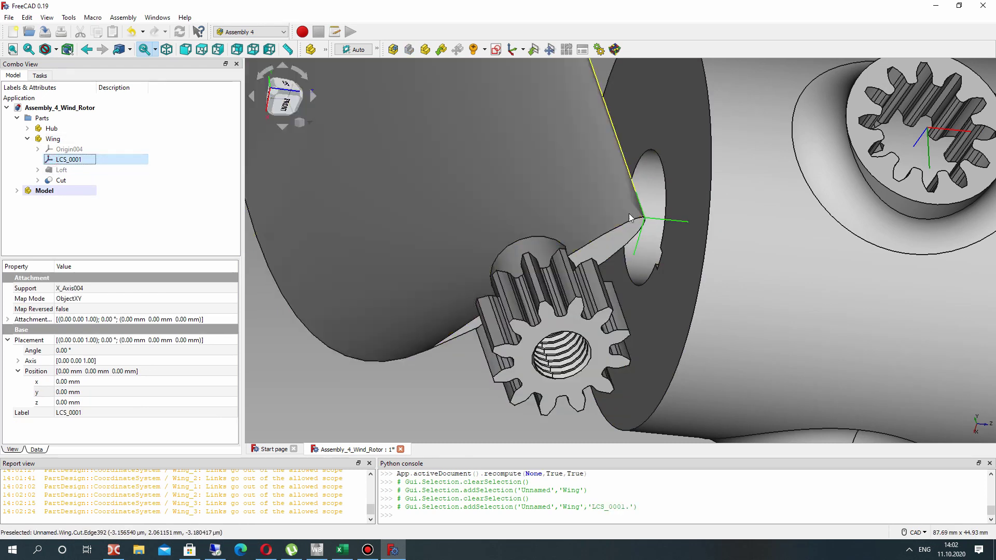
left_click(627, 331)
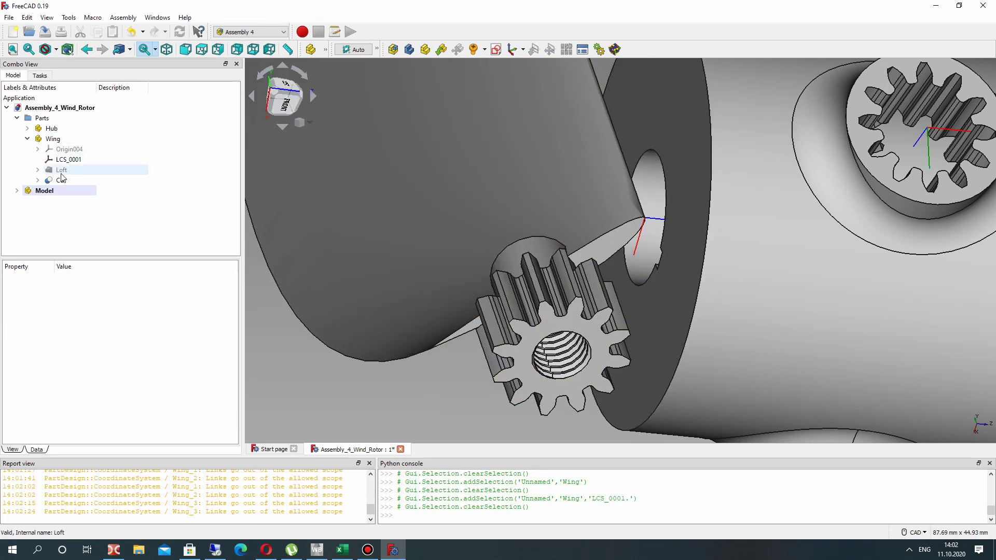
scroll(638, 219, "down", 5)
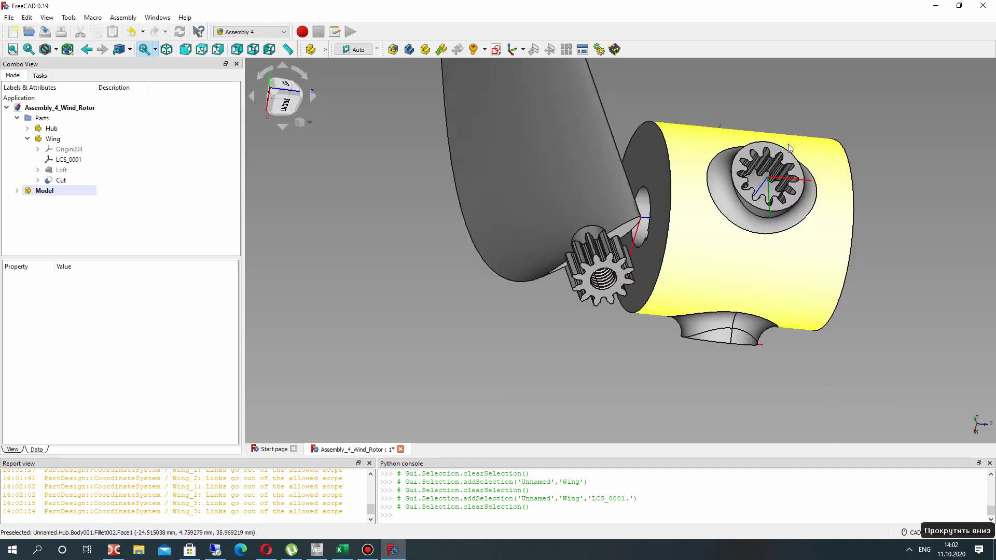
right_click_drag(781, 166, 579, 247)
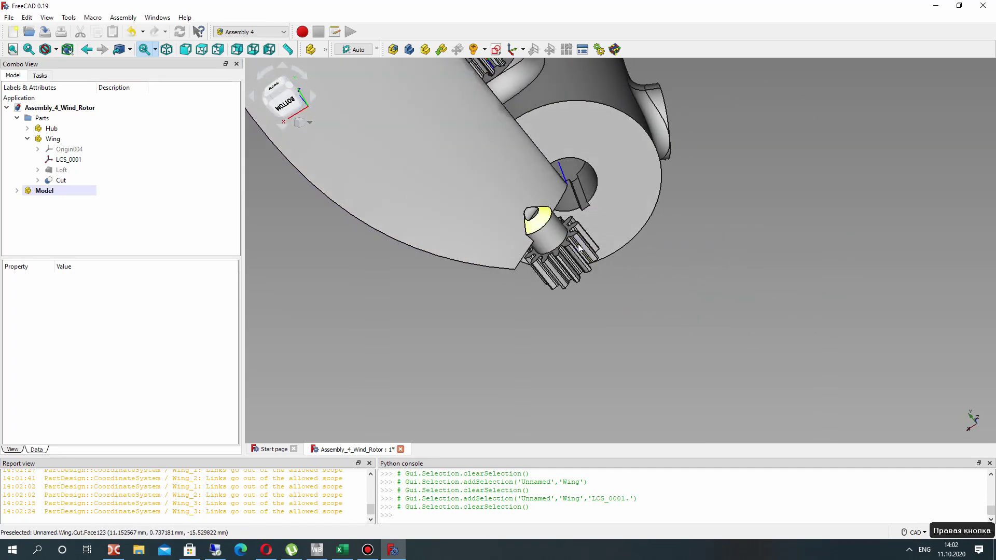
scroll(579, 248, "up", 4)
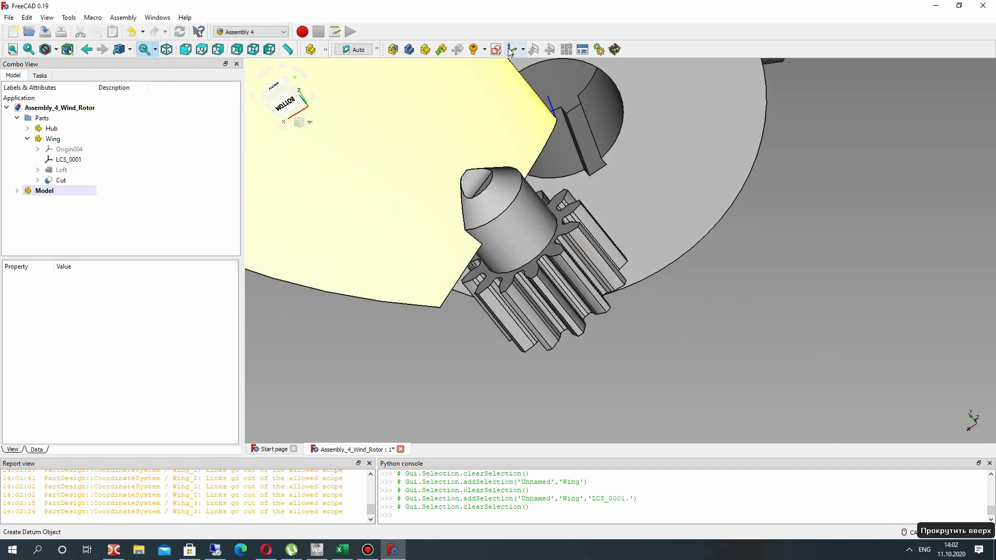
Step: Add a local coordinate system named Wing_Connect to the Wing part
left_click(56, 138)
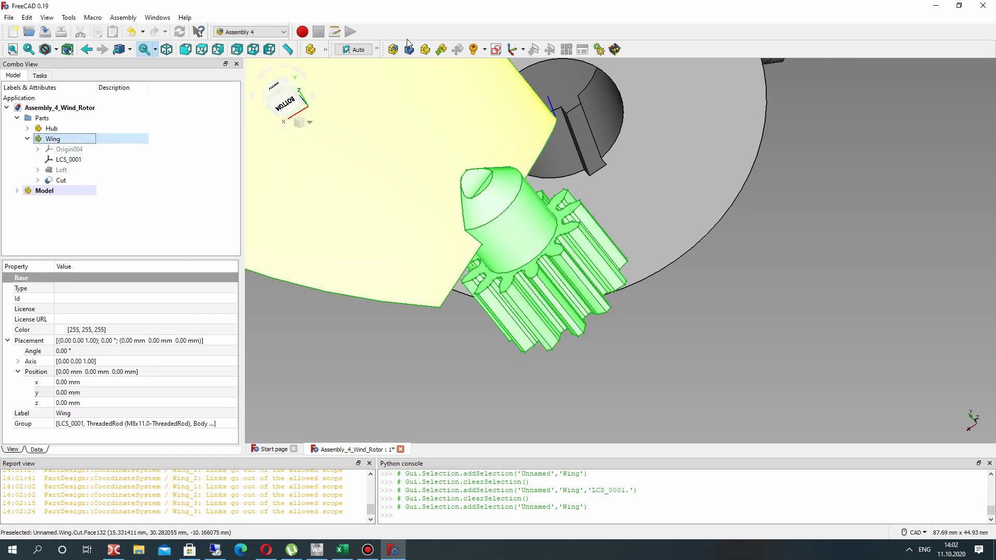
left_click(508, 50)
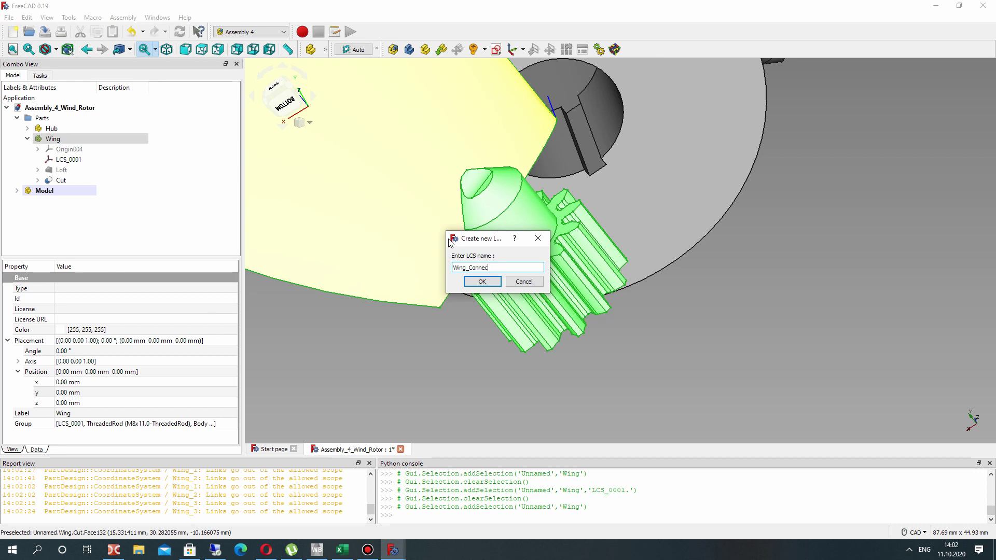
key("Return")
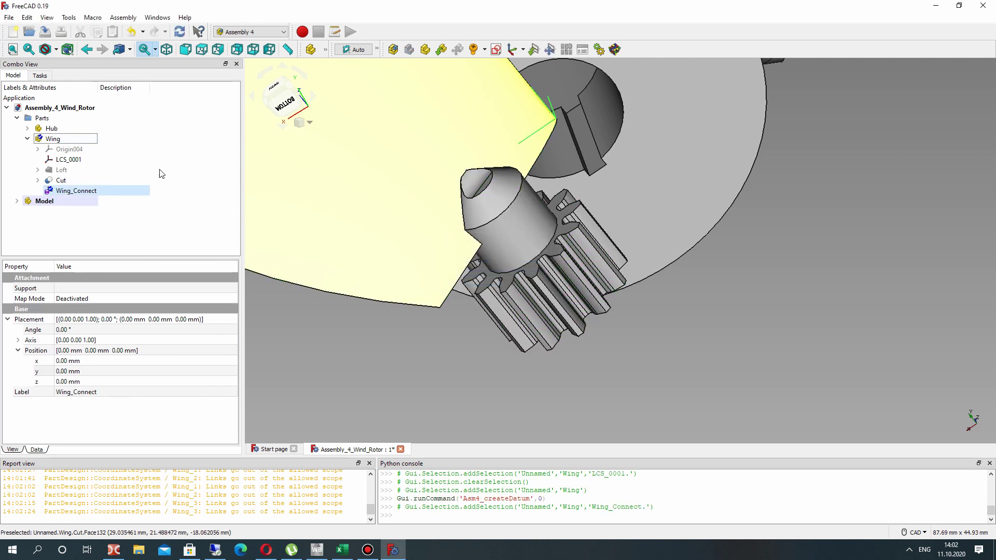
Step: Attach Wing_Connect in Concentric mode to the circular edge where the wing's cylindrical shank meets its splined root, and recompute the document
right_click(81, 191)
left_click(91, 195)
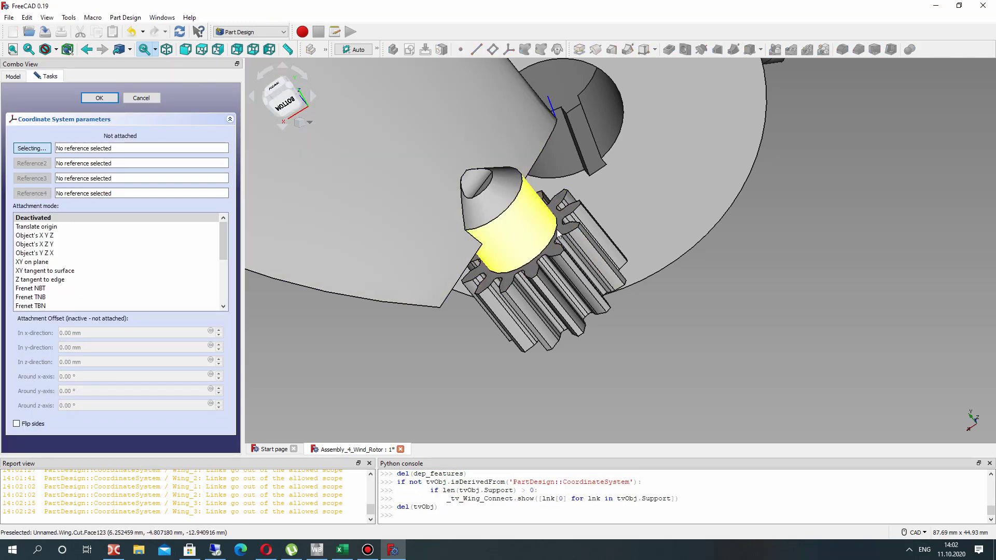
left_click(567, 357)
right_click_drag(592, 333, 605, 269)
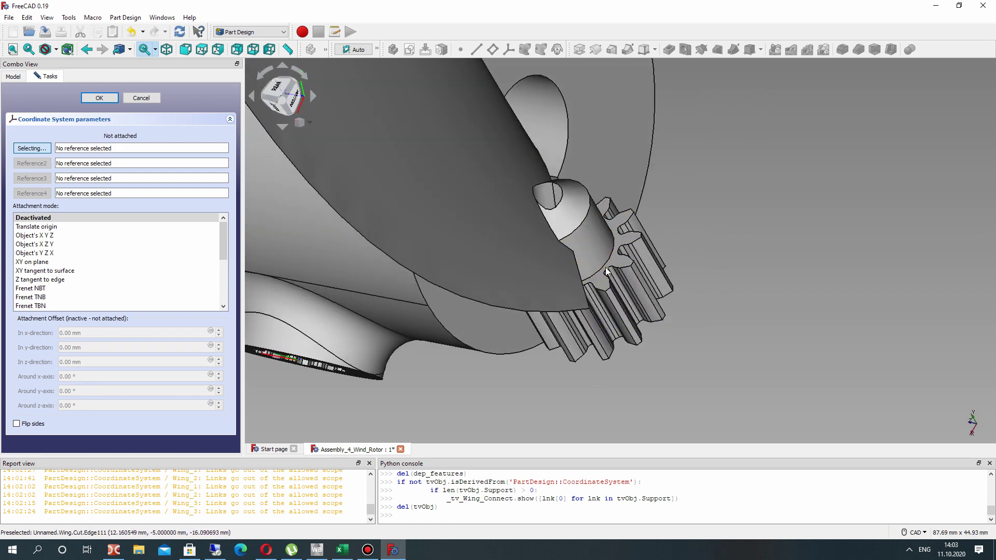
right_click_drag(577, 317, 652, 200)
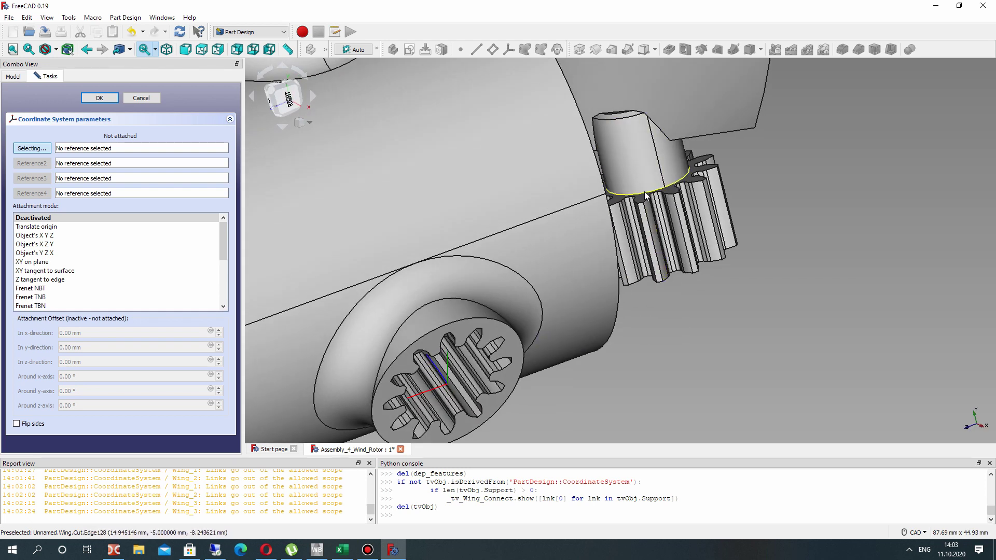
left_click(646, 193)
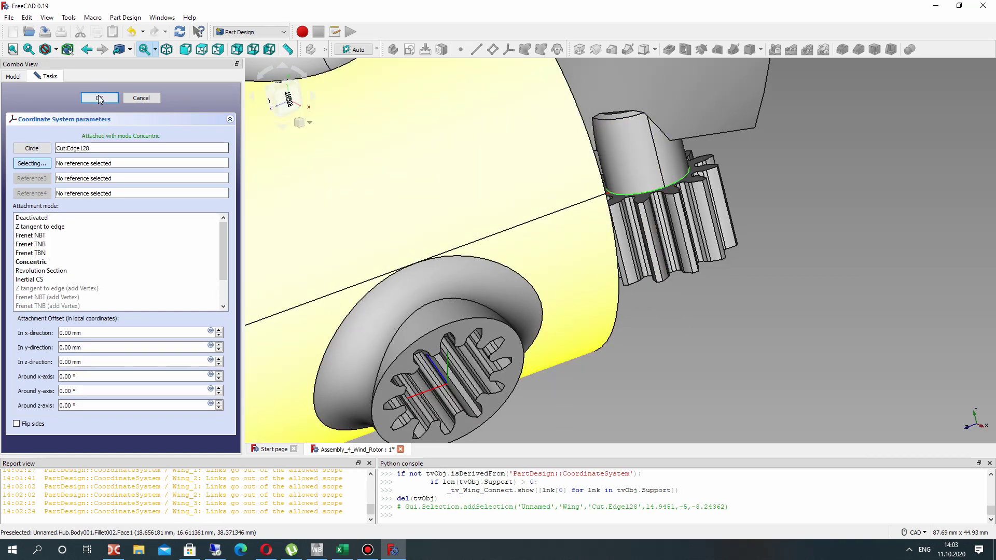
right_click_drag(467, 259, 627, 198)
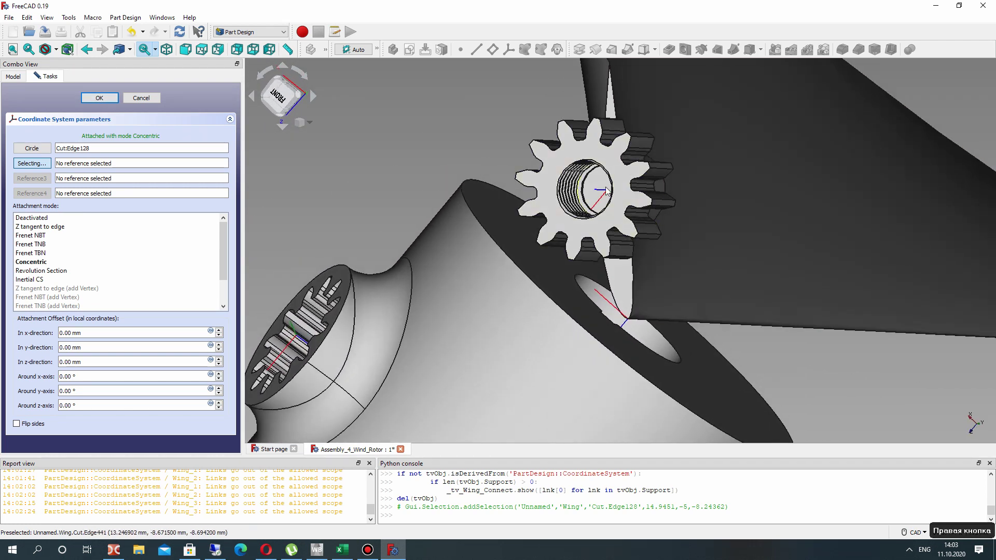
left_click(100, 97)
scroll(95, 119, "down", 5)
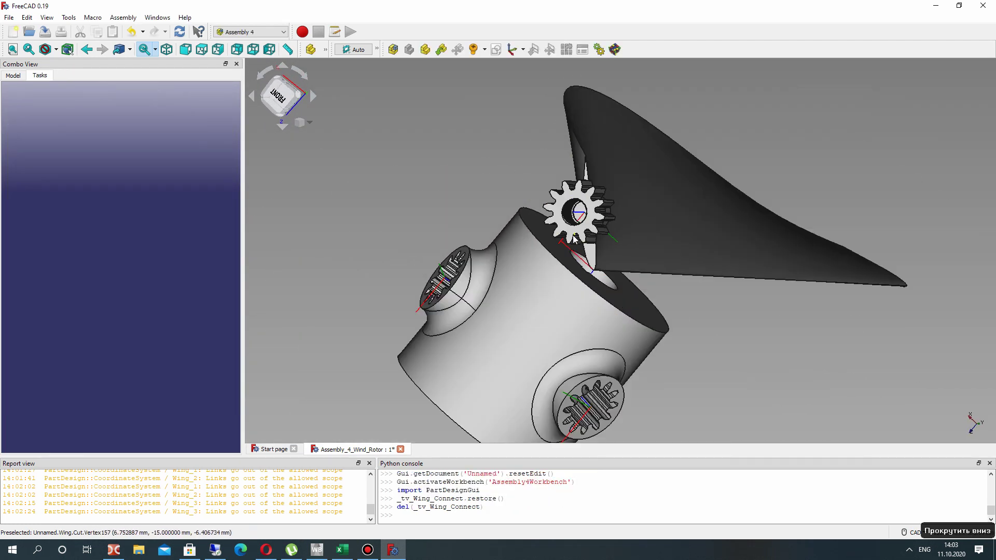
left_click(12, 76)
left_click(76, 191)
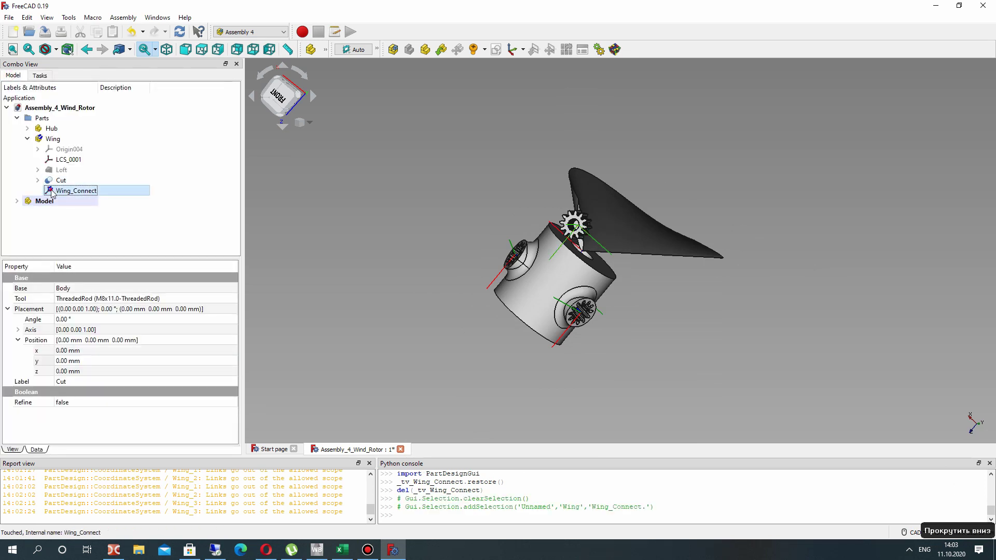
left_click(179, 32)
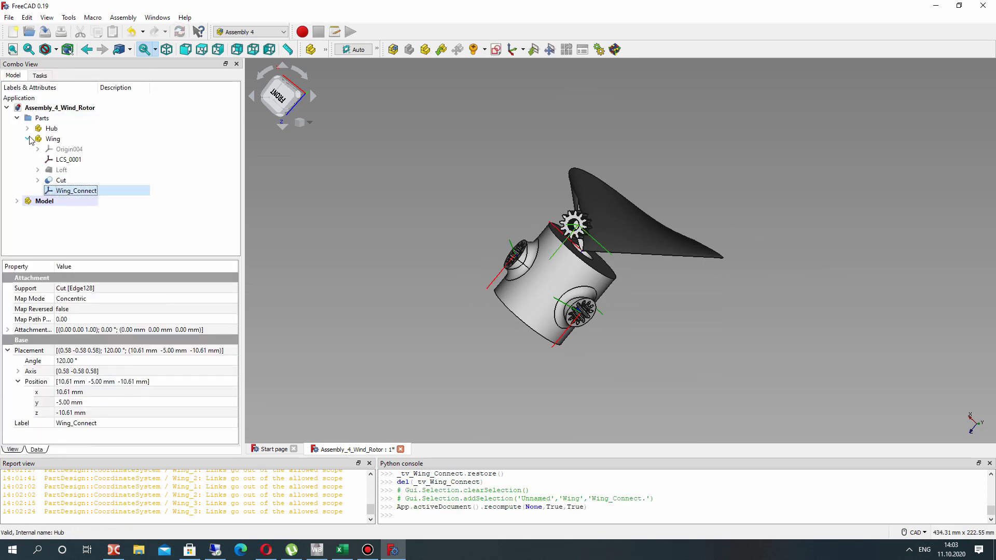
Step: Collapse the Wing part and insert the Hub part into the Model assembly as a link
left_click(27, 139)
left_click(52, 139)
scroll(587, 232, "up", 5)
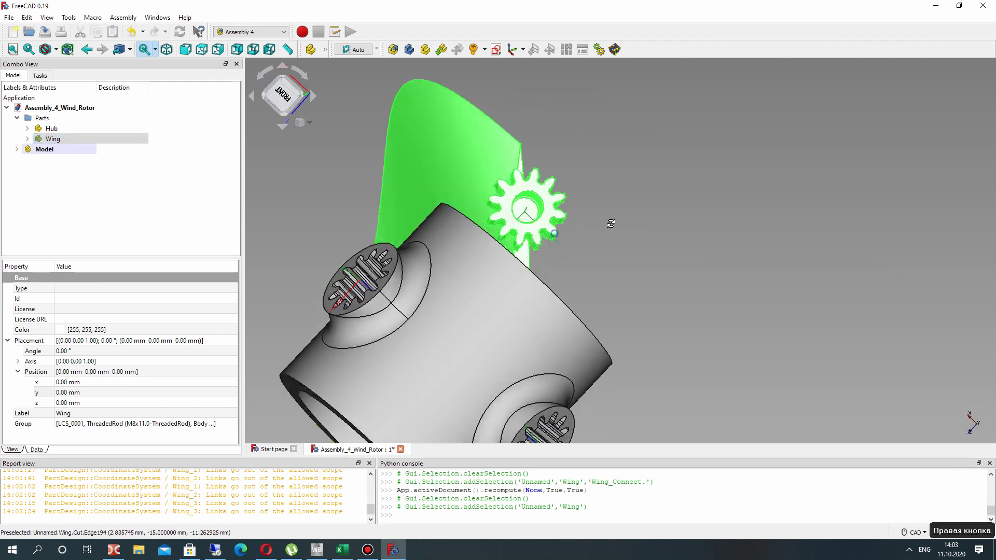
left_click(702, 244)
middle_click_drag(425, 238, 397, 249)
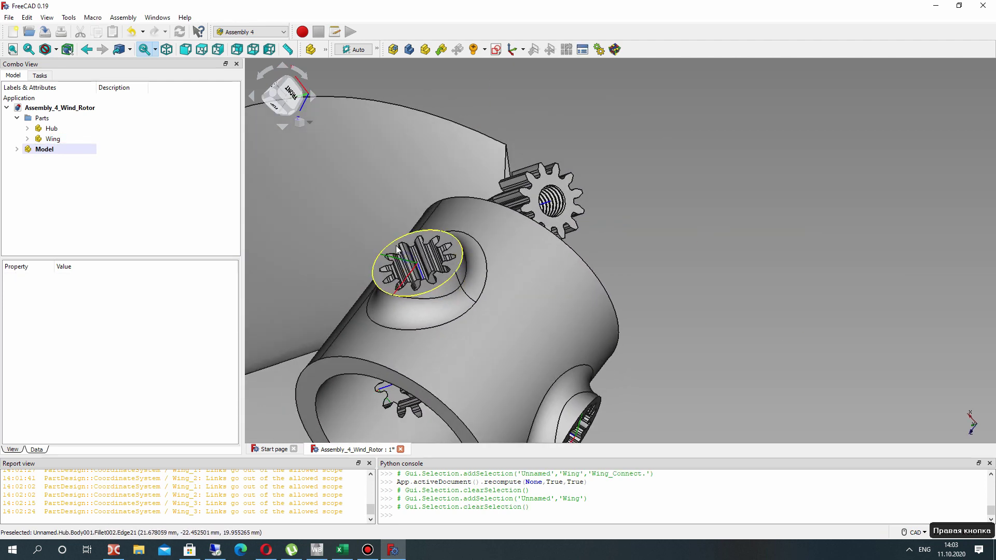
middle_click_drag(475, 300, 394, 207)
left_click(44, 149)
left_click(17, 148)
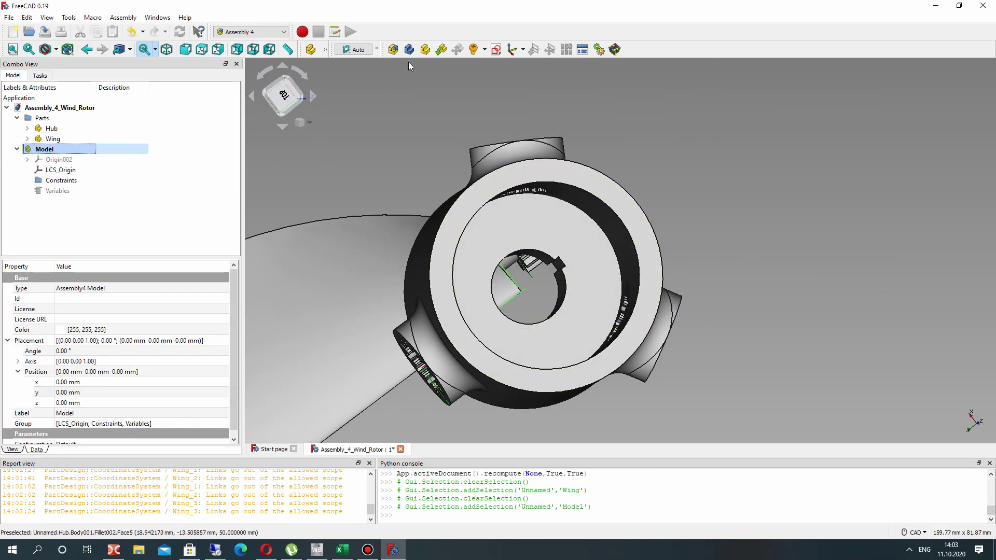
left_click(442, 49)
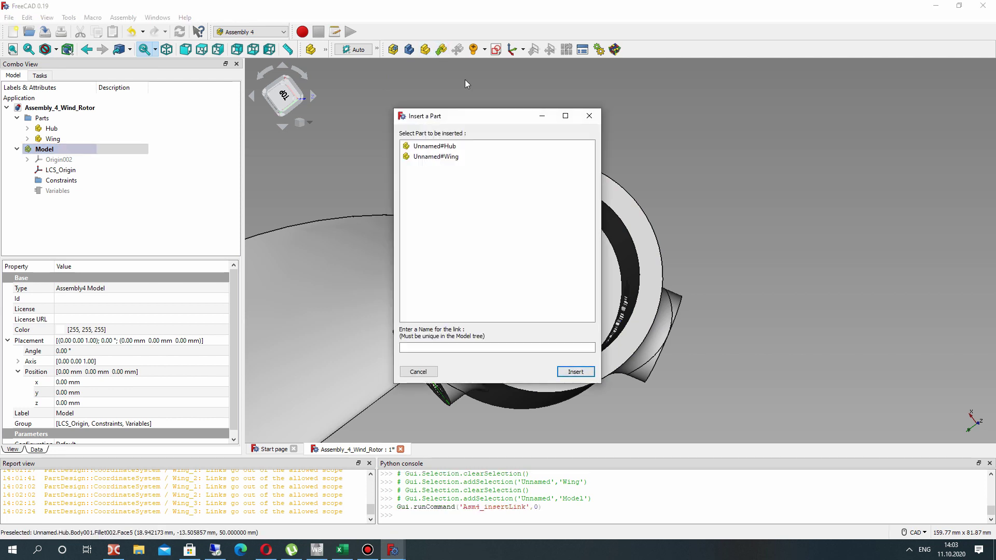
left_click(436, 146)
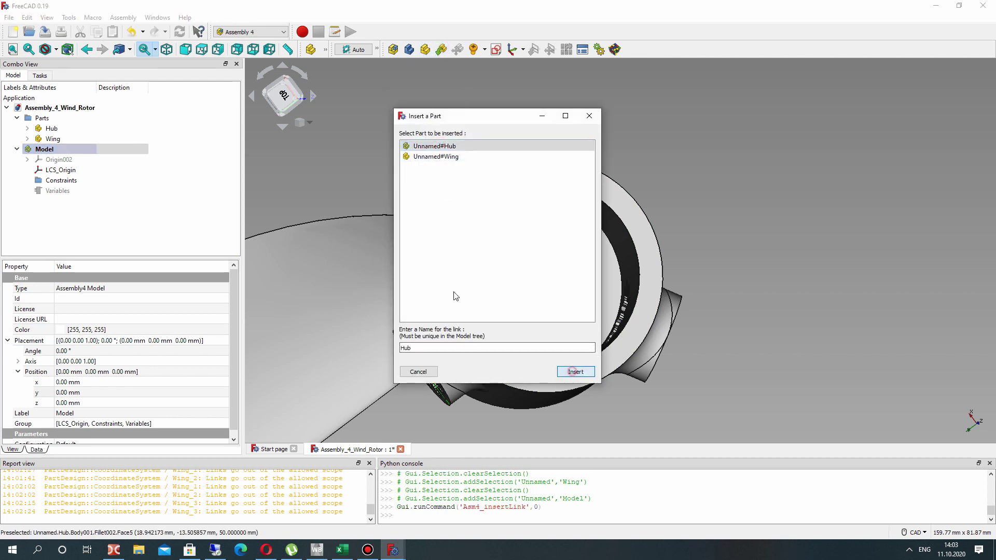
key("Return")
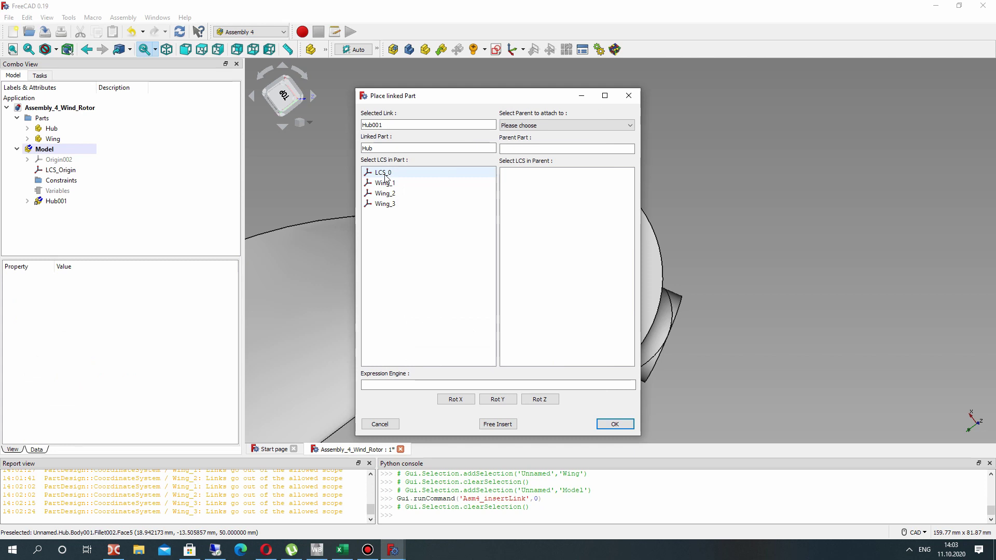
Step: Place the linked hub by matching its LCS_0 to LCS_Origin of the Parent Assembly
left_click(392, 172)
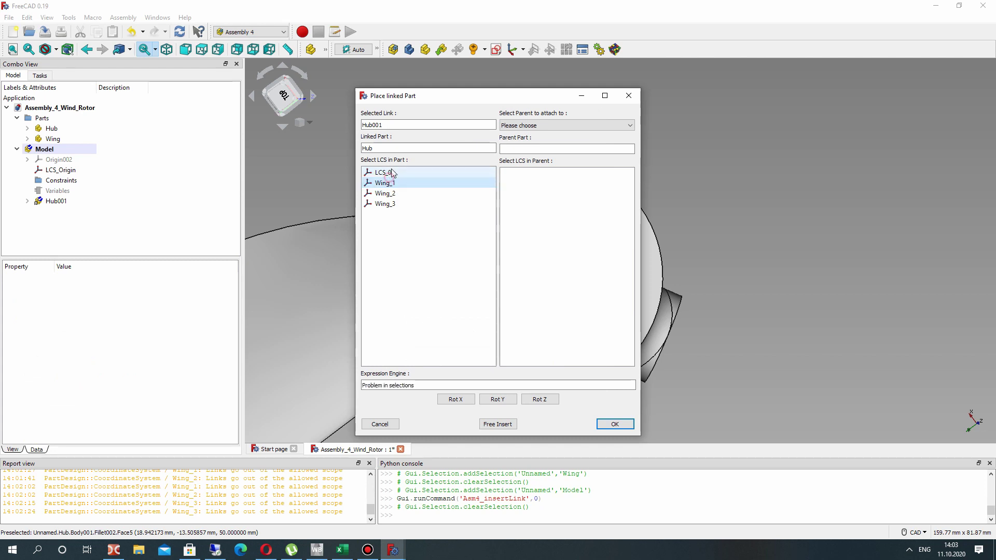
left_click(526, 126)
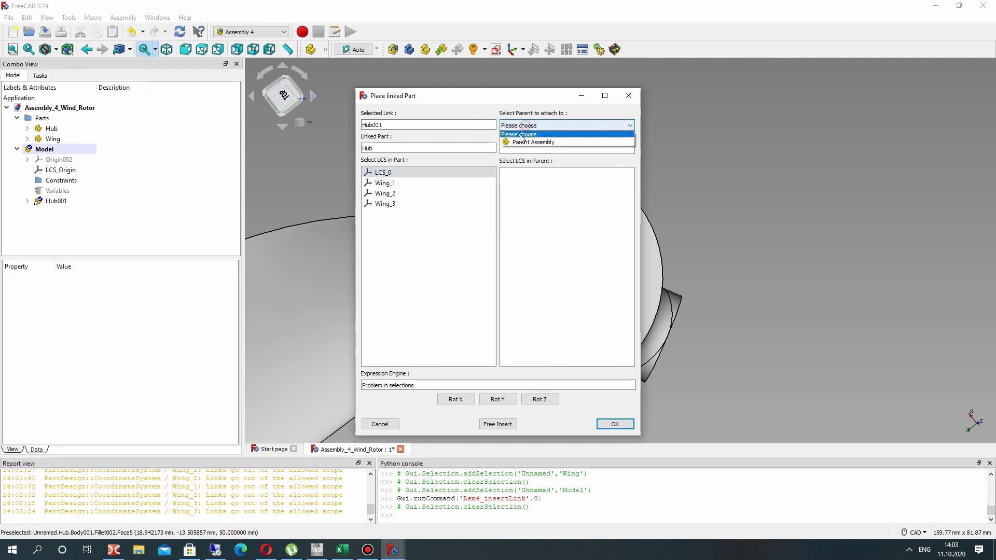
left_click(524, 136)
left_click(524, 174)
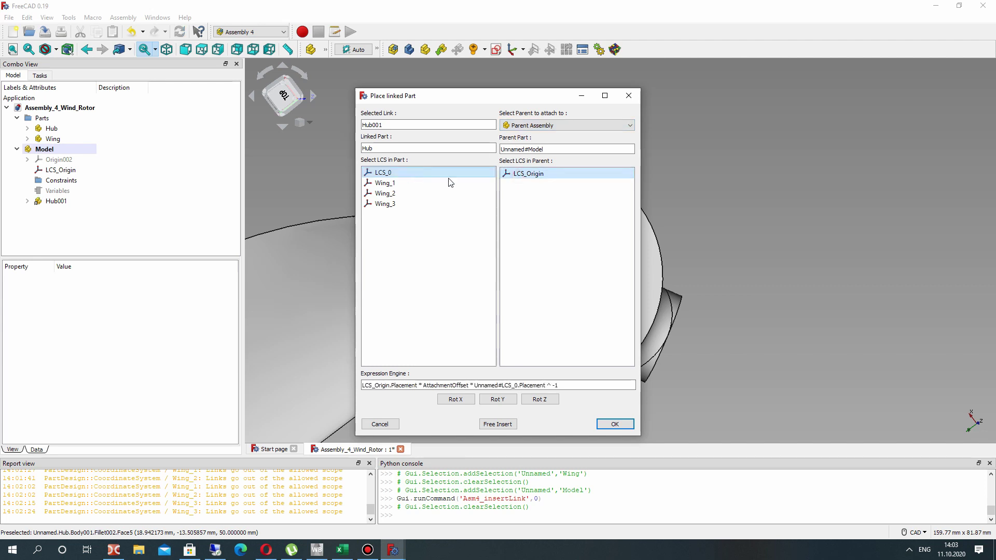
left_click(614, 425)
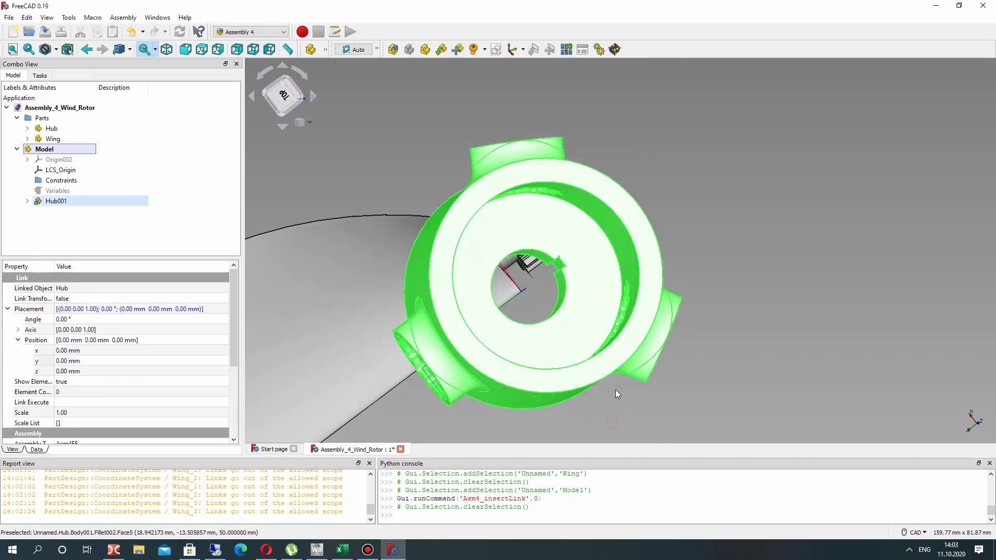
Step: Hide the original Hub and Wing parts, leaving only the linked hub in the assembly displayed
left_click(43, 130)
key("space")
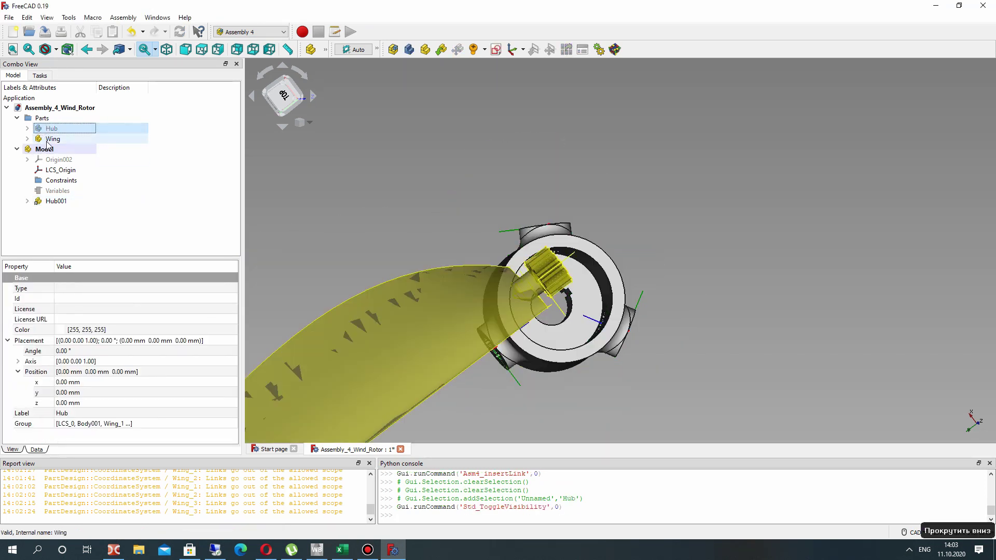
left_click(50, 139)
key("space")
right_click_drag(476, 236, 676, 204)
scroll(465, 241, "up", 4)
Step: Insert the Wing part into the Model assembly as a link
left_click(44, 149)
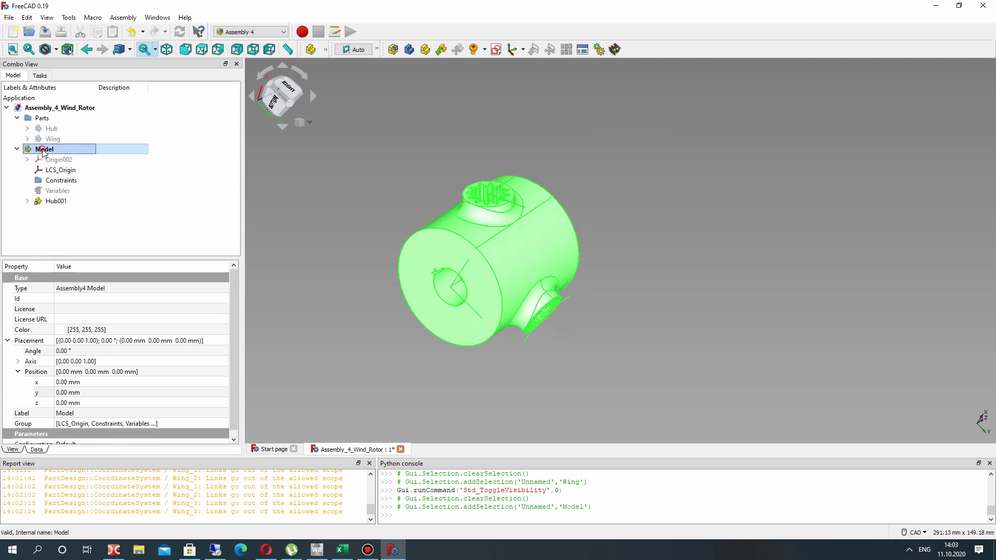
left_click(441, 49)
left_click(449, 156)
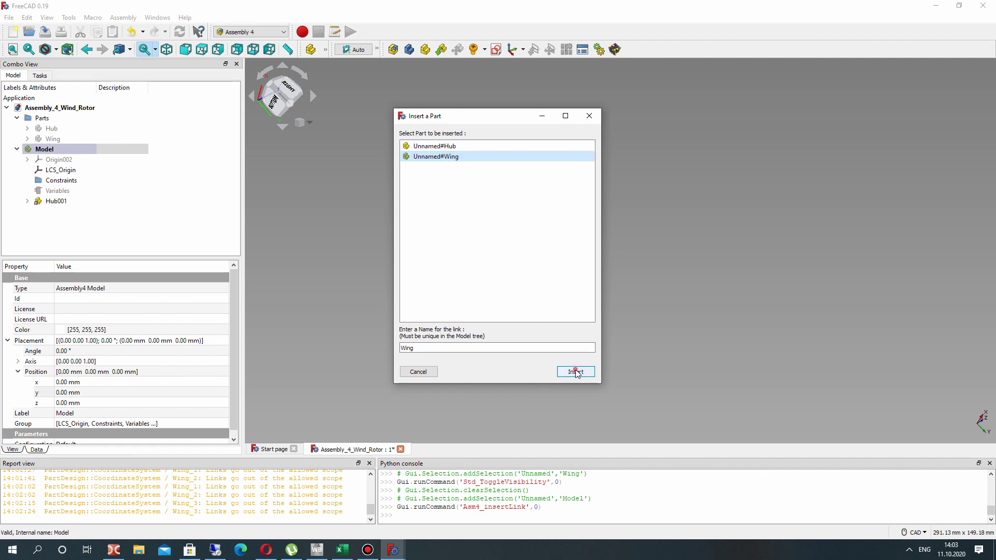
key("Return")
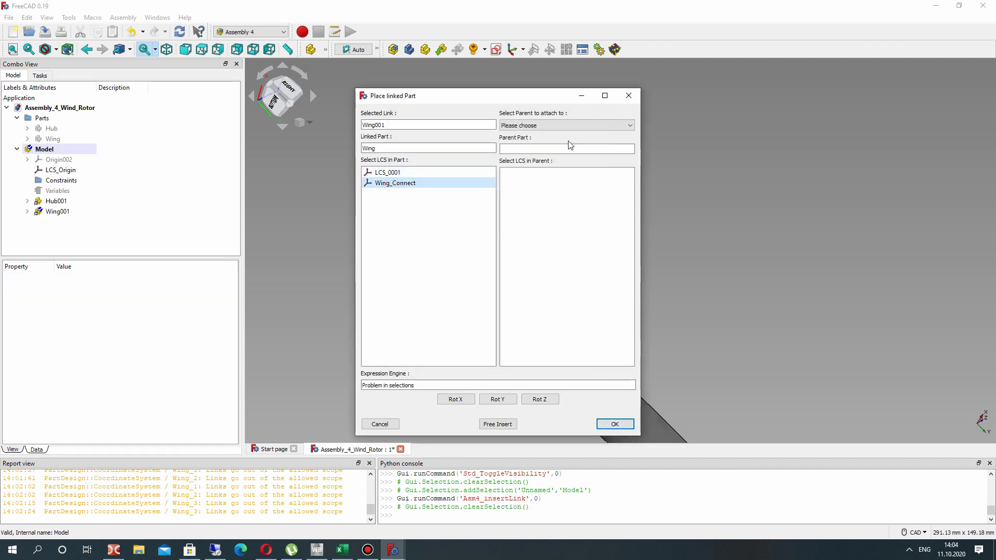
Step: Match the linked wing's Wing_Connect coordinate system to Wing_1 on parent Hub001, keeping the model in view beside the placement dialog
left_click(562, 127)
left_click(529, 150)
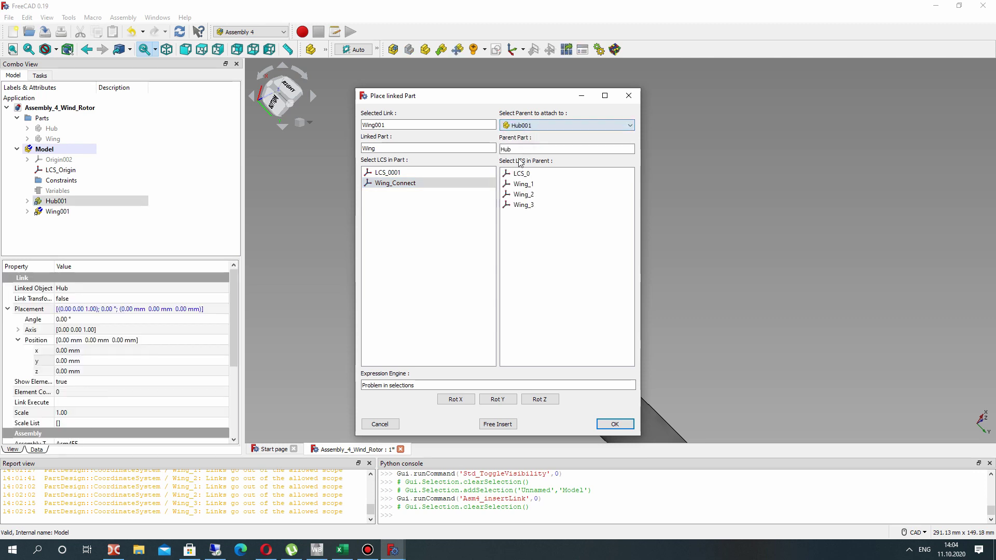
left_click(525, 187)
left_click_drag(523, 98, 259, 59)
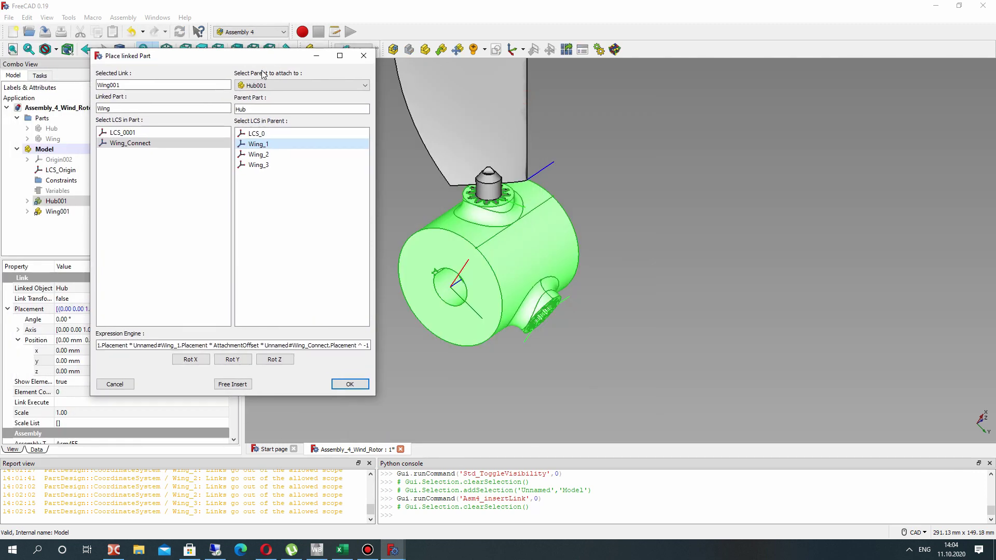
Step: Try the wing on the hub's Wing_2 and Wing_3 coordinate systems, ending back on Wing_1
left_click(258, 154)
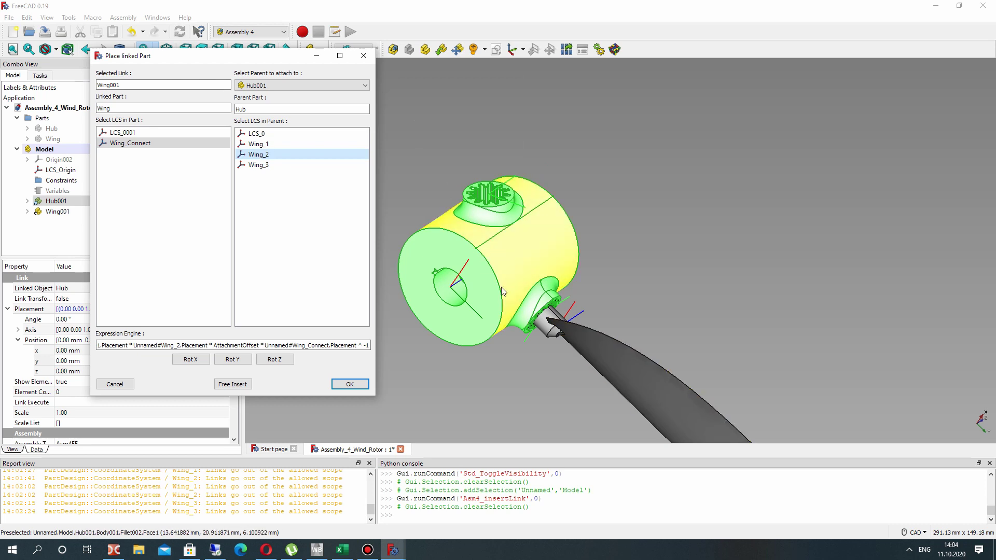
left_click(259, 164)
right_click_drag(519, 234, 415, 207)
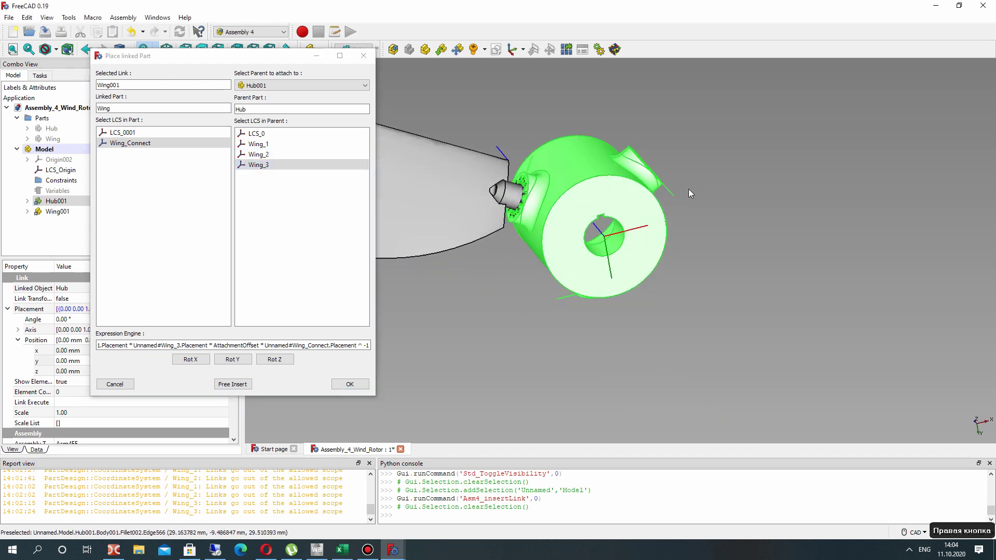
left_click(257, 155)
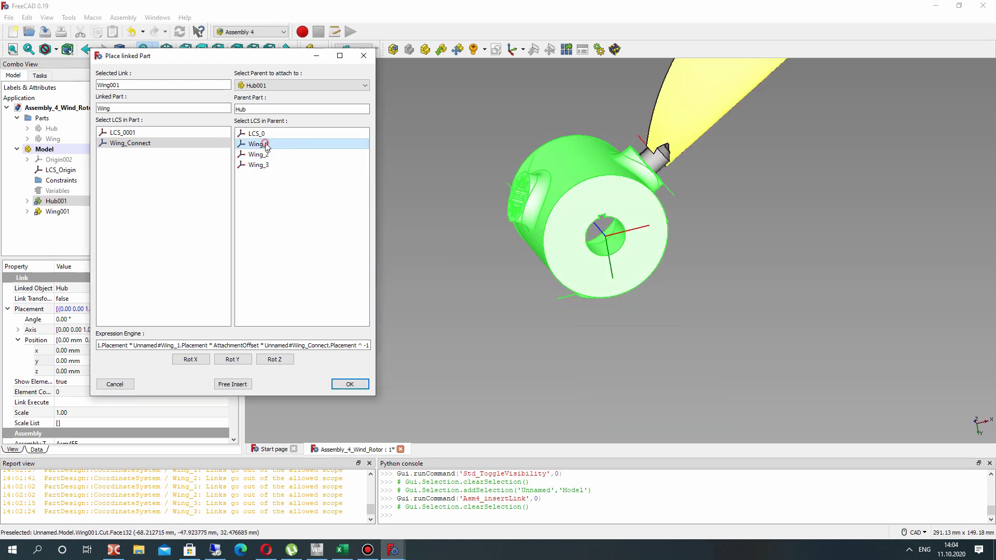
left_click(254, 144)
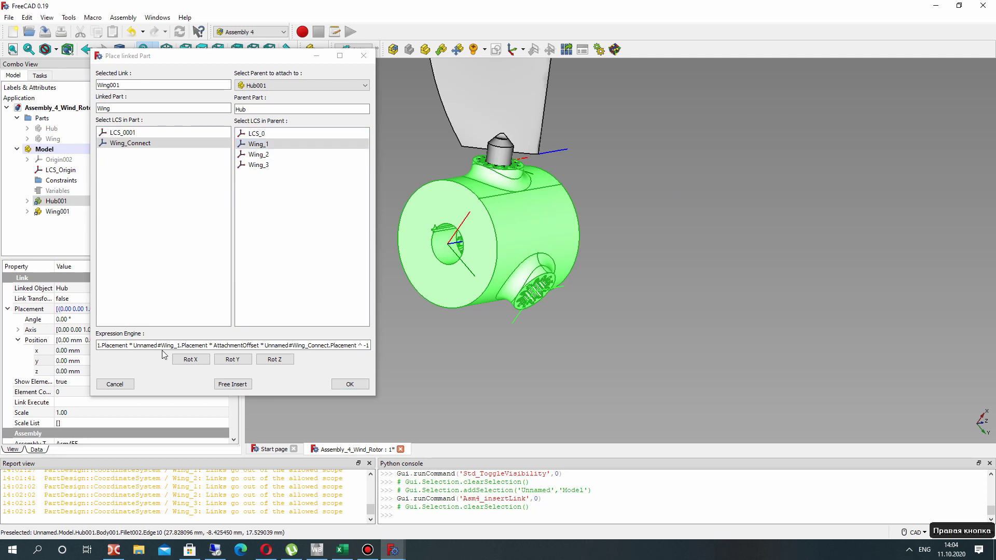
Step: Check the fit of the wing's splined root in the hub socket and accept the placement on Wing_1
scroll(513, 160, "down", 6)
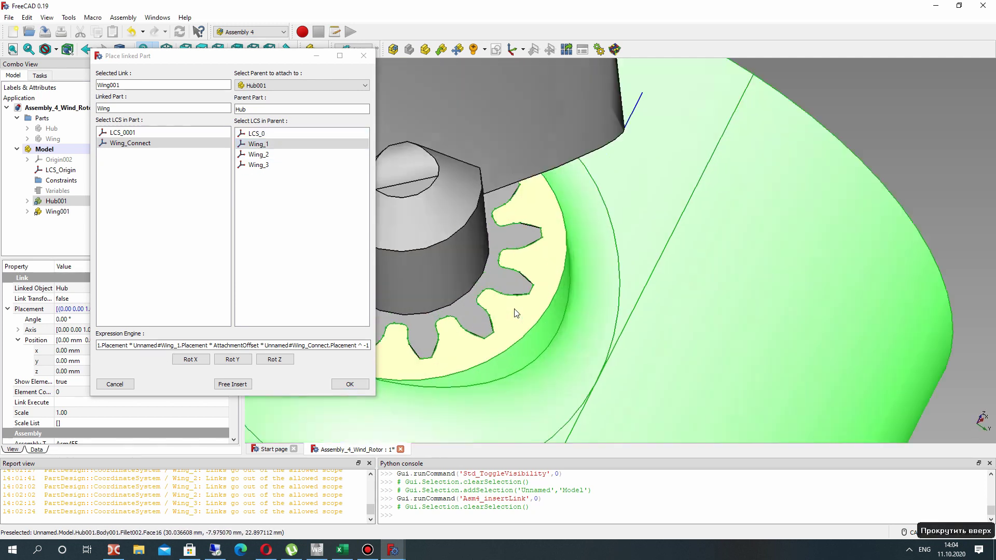
scroll(511, 289, "up", 8)
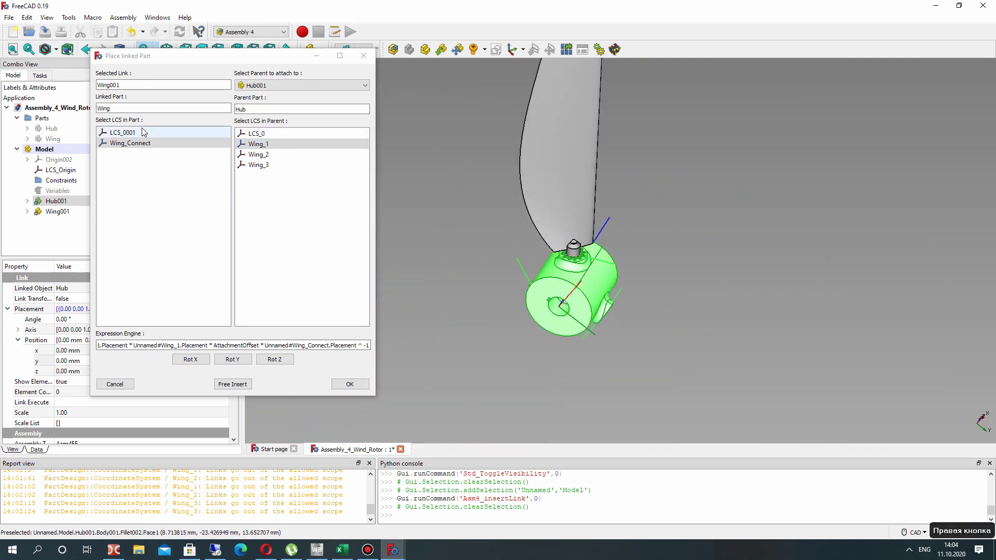
left_click(351, 385)
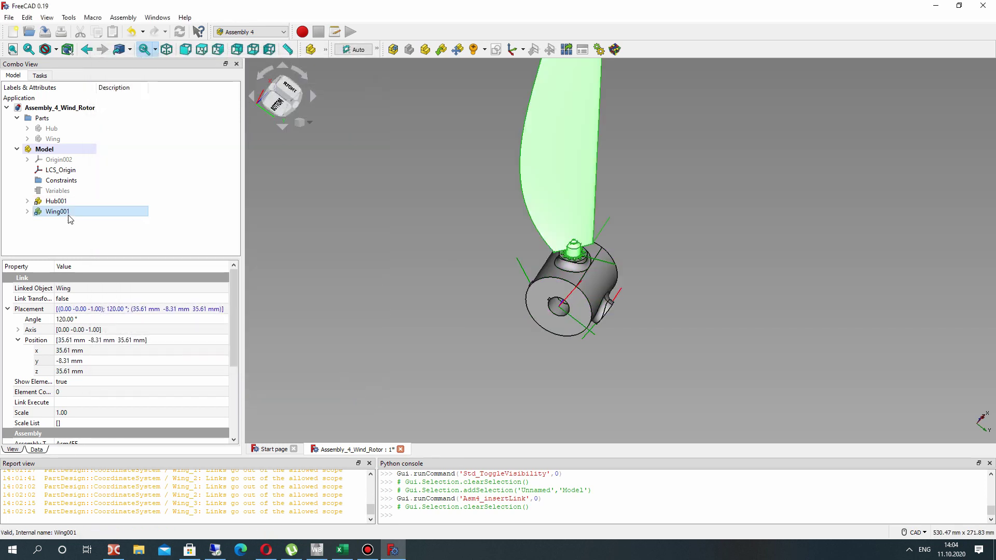
Step: Insert a second link of the Wing part into the Model assembly
left_click(51, 149)
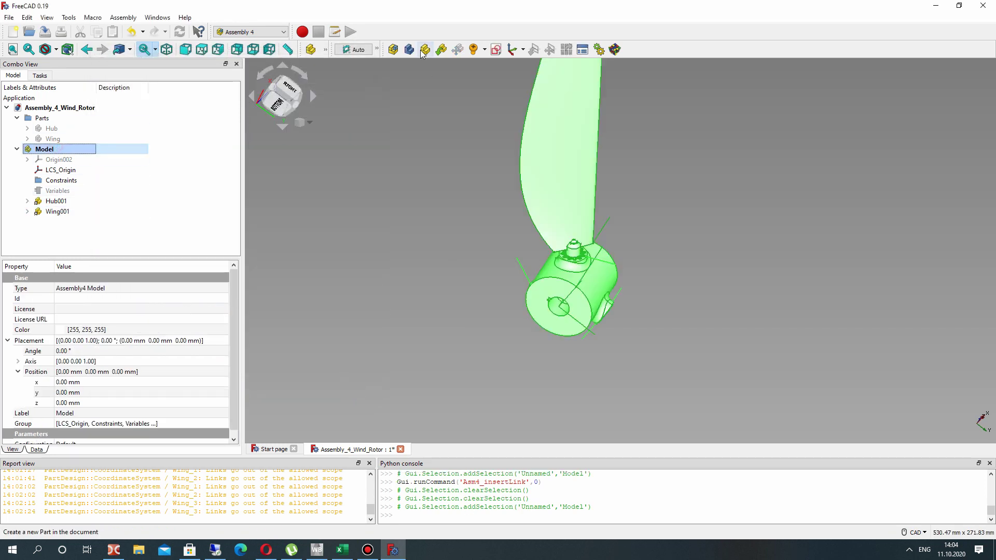
left_click(440, 50)
left_click(446, 156)
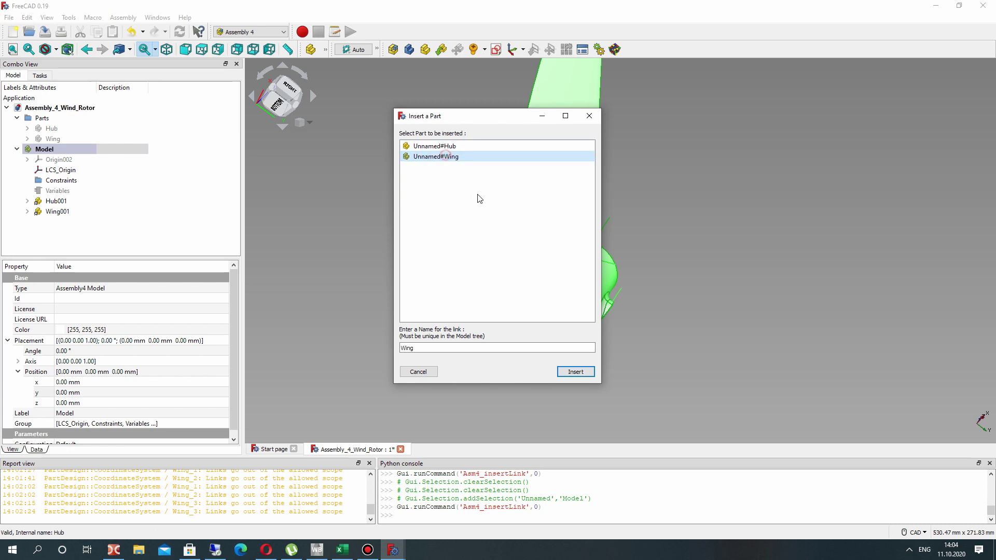
left_click(576, 372)
Step: Attach the second wing's Wing_Connect coordinate system to Wing_2 on parent Hub001 and accept the placement
left_click(400, 185)
left_click(519, 126)
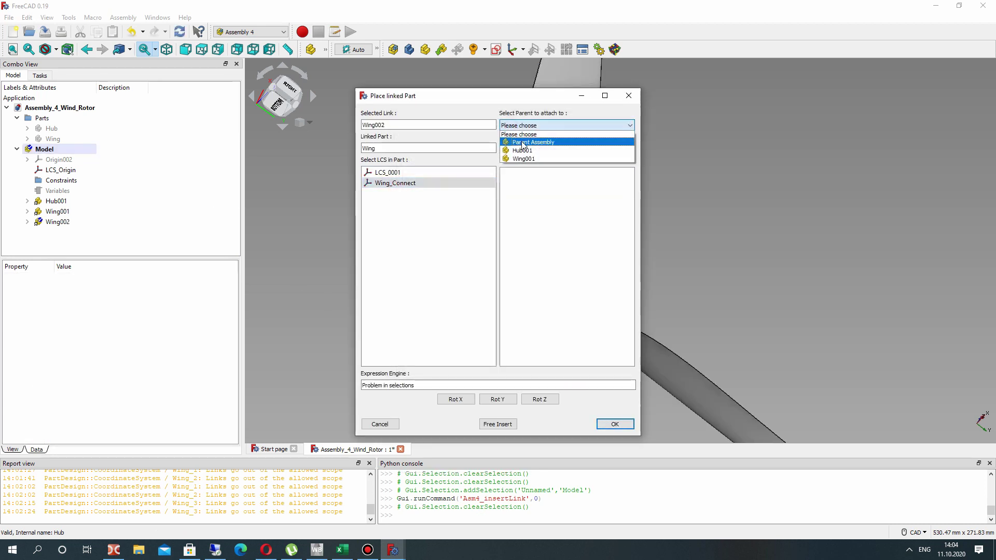
left_click(523, 159)
left_click_drag(508, 100, 302, 62)
left_click(337, 86)
left_click(317, 110)
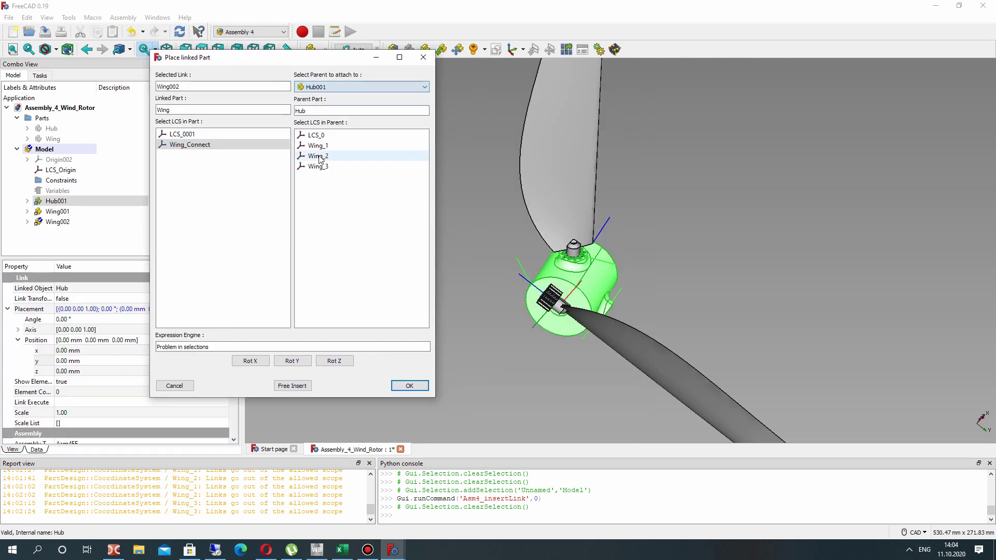
left_click(317, 156)
right_click_drag(614, 287, 591, 291)
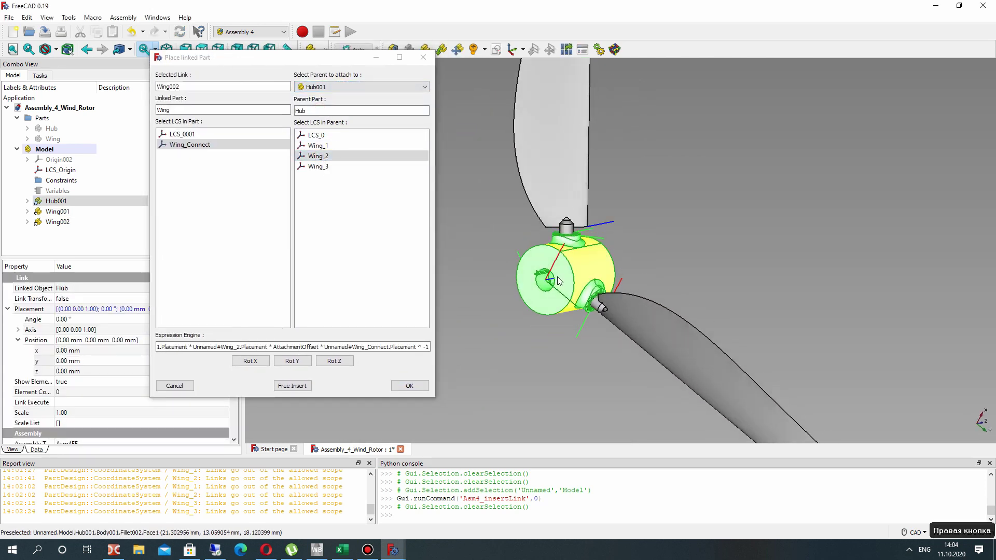
left_click(409, 386)
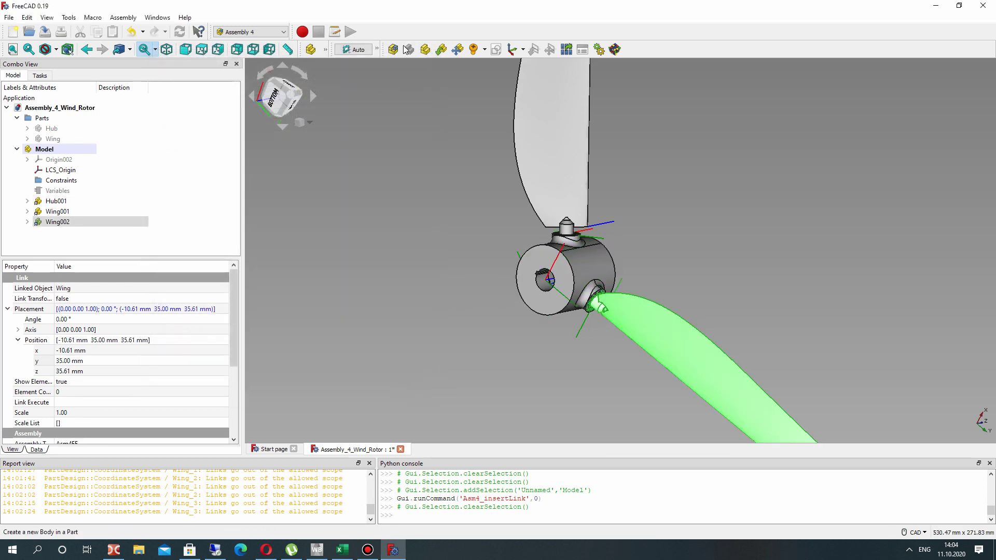
Step: Insert a third link of the Wing part into the Model assembly
left_click(44, 149)
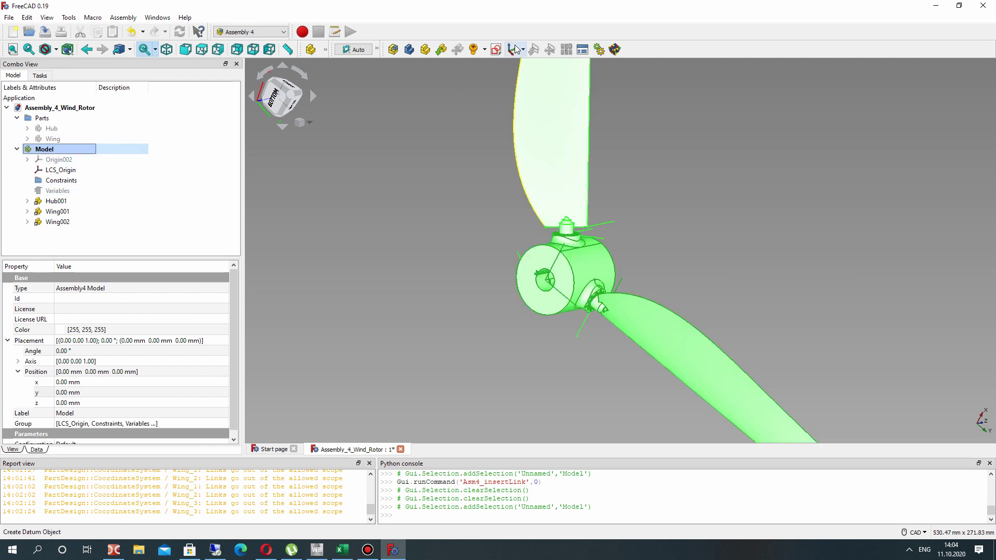
left_click(441, 50)
left_click(451, 157)
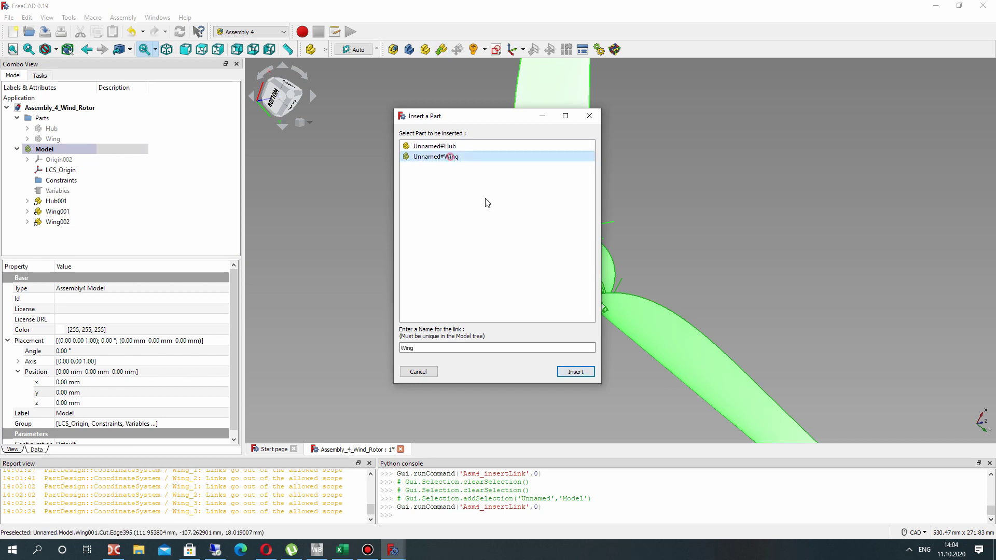
left_click(576, 372)
Step: Attach the third wing's Wing_Connect coordinate system to Wing_3 on parent Hub001 and check its root's fit in the hub socket
left_click(398, 184)
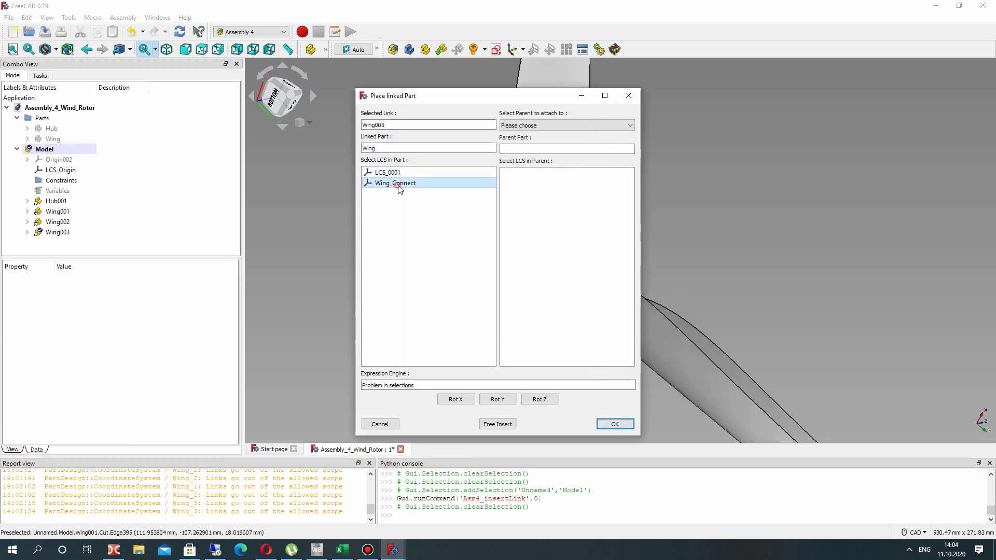
left_click(540, 123)
left_click(521, 148)
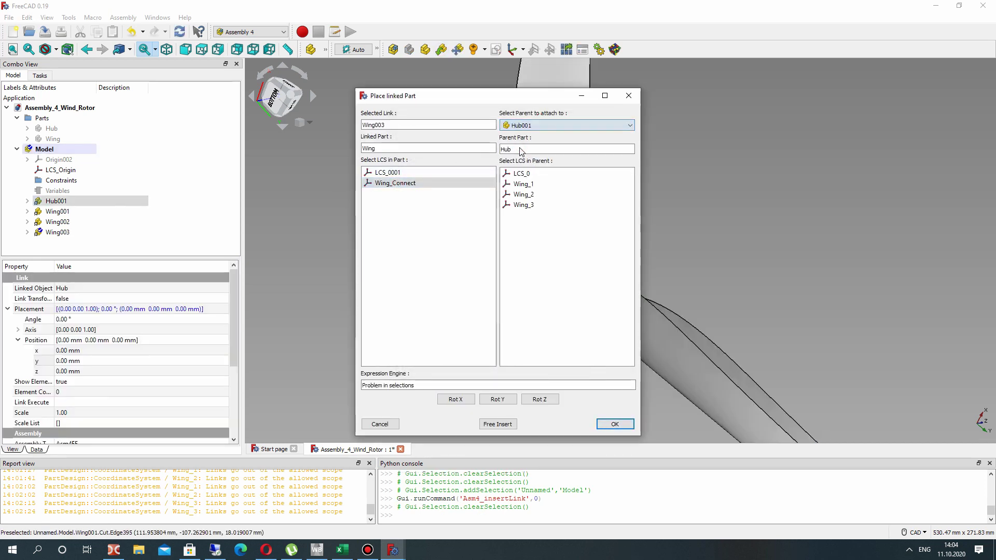
left_click(523, 204)
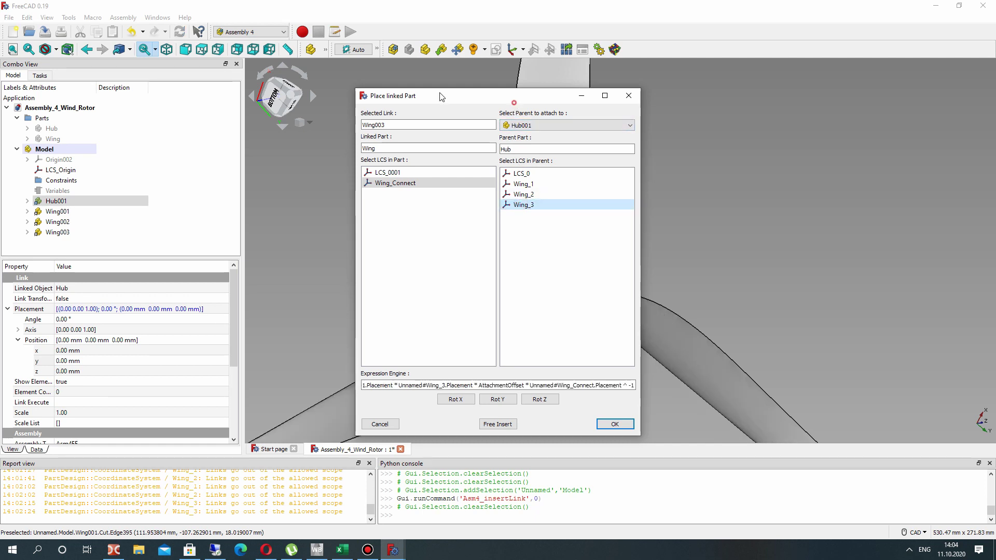
left_click_drag(441, 97, 128, 43)
left_click(302, 370)
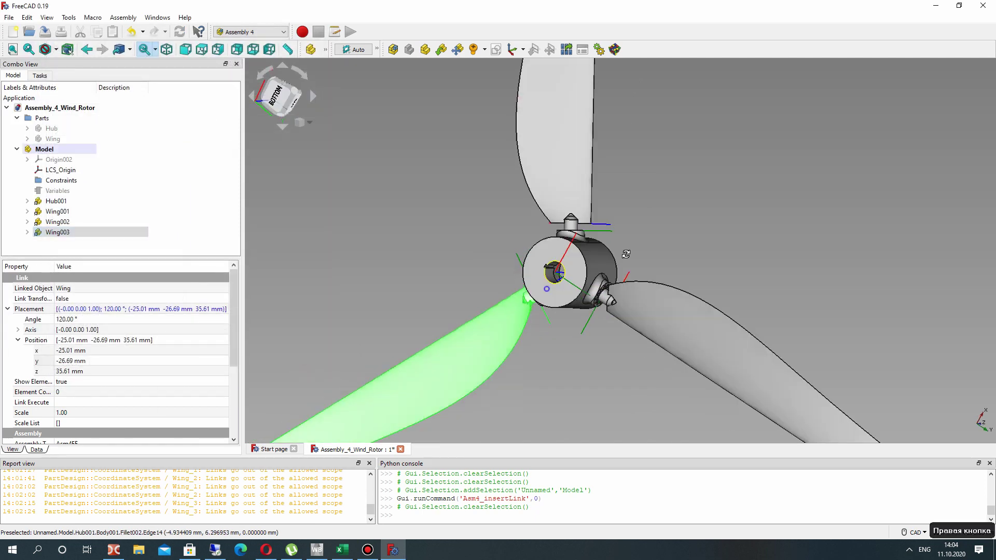
scroll(560, 217, "up", 5)
scroll(560, 217, "up", 3)
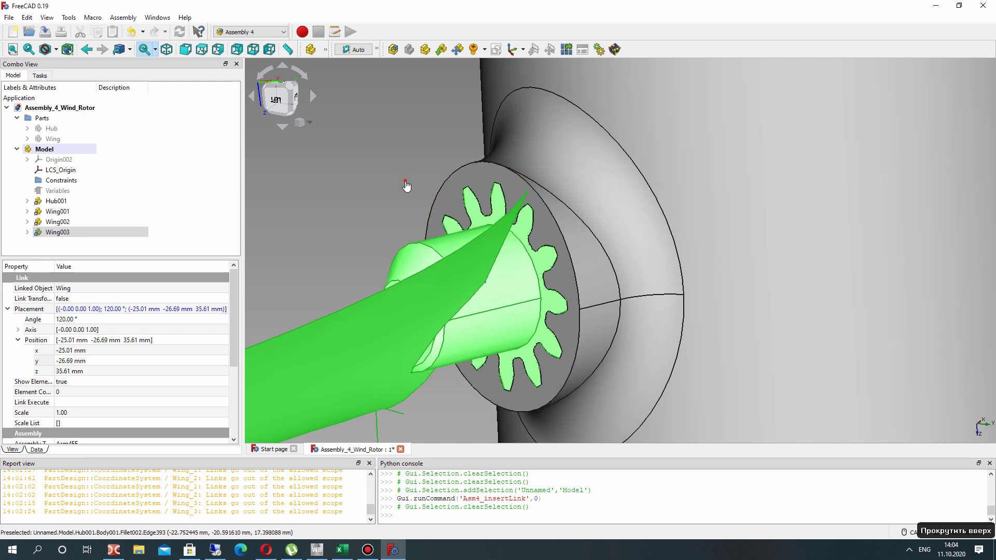
left_click(405, 184)
scroll(508, 201, "down", 5)
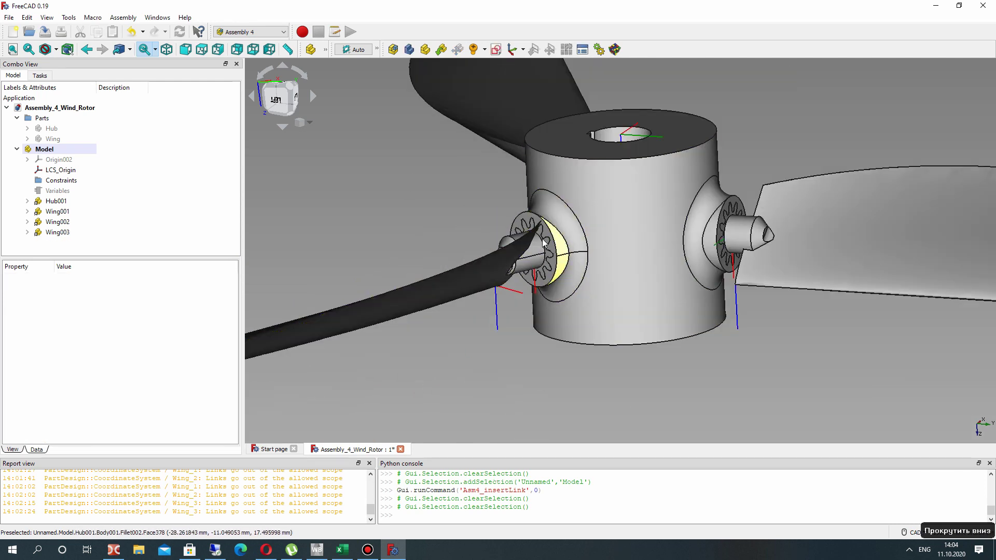
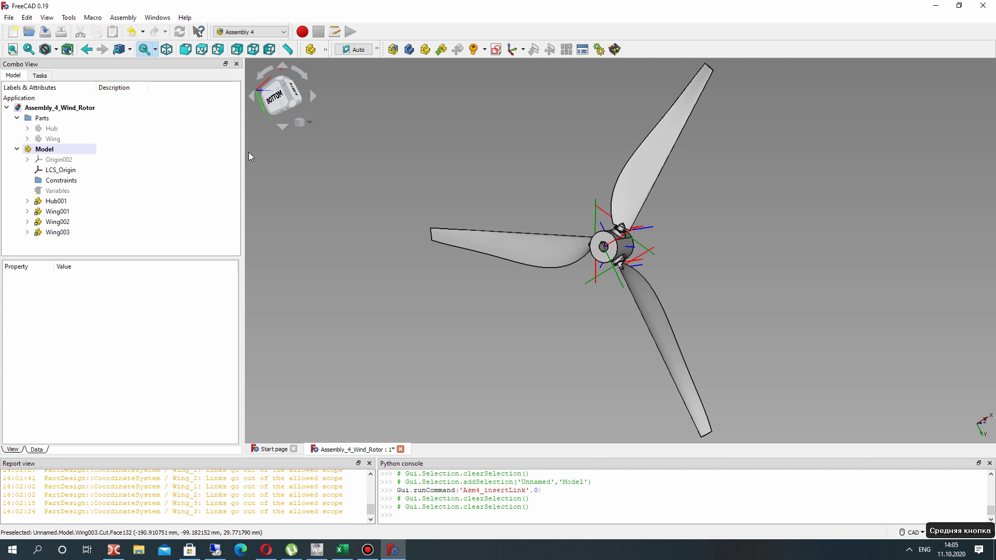
Step: Switch to the Spreadsheet workbench and create a new spreadsheet in the assembly document
left_click(248, 32)
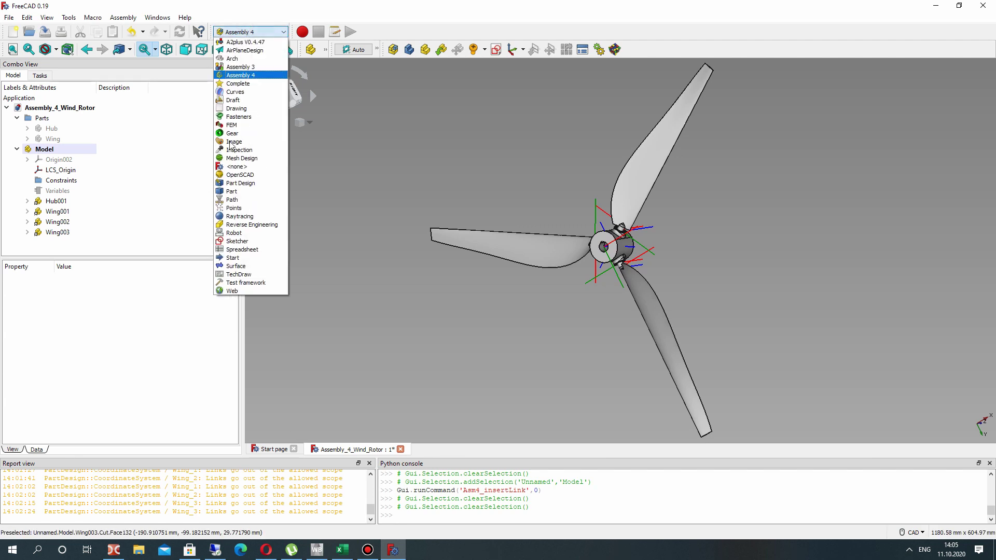
left_click(238, 250)
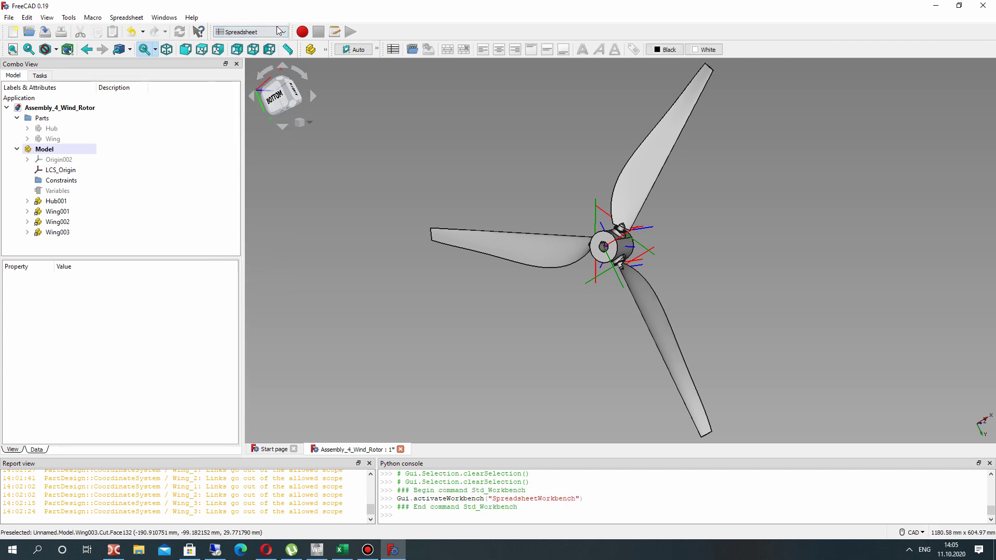
left_click(393, 49)
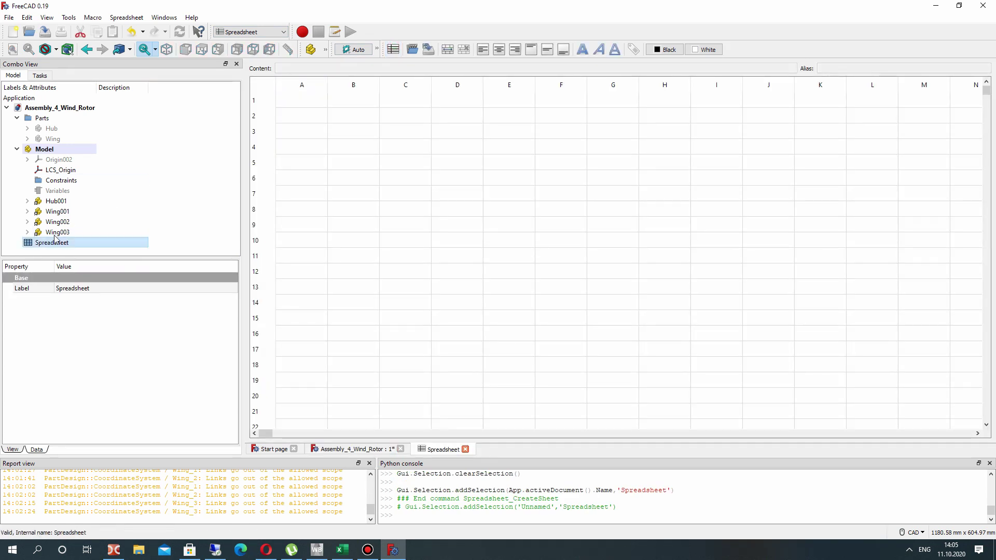
left_click(109, 242)
Step: Enter the heading "Wing Position" in cell A1 and the value 0 in cell A2
double_click(307, 100)
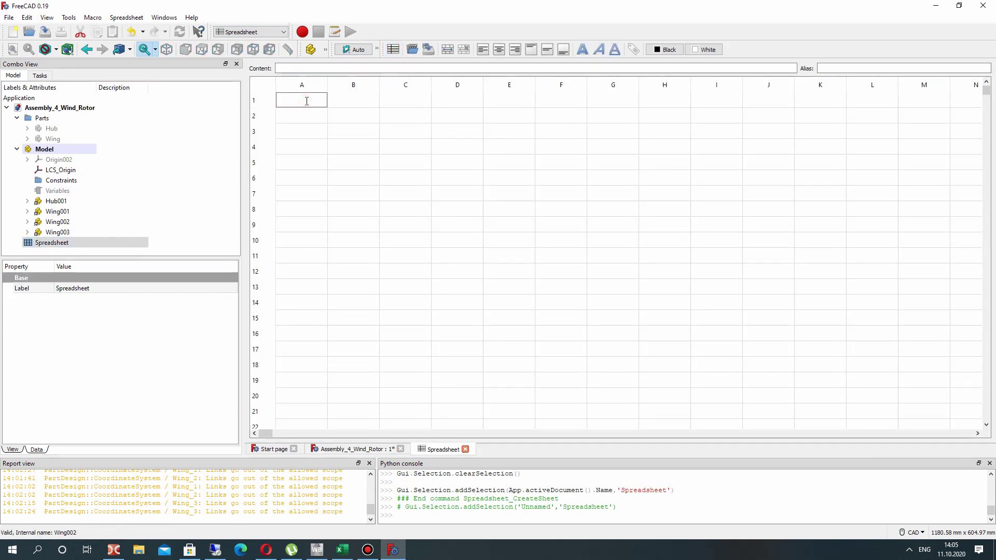
type("Wing P")
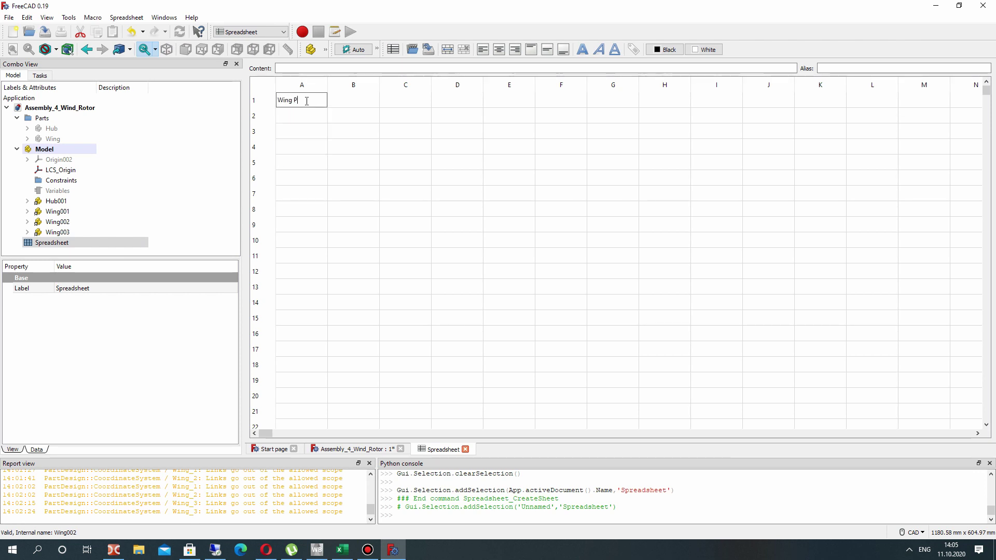
type("osition")
key("Return")
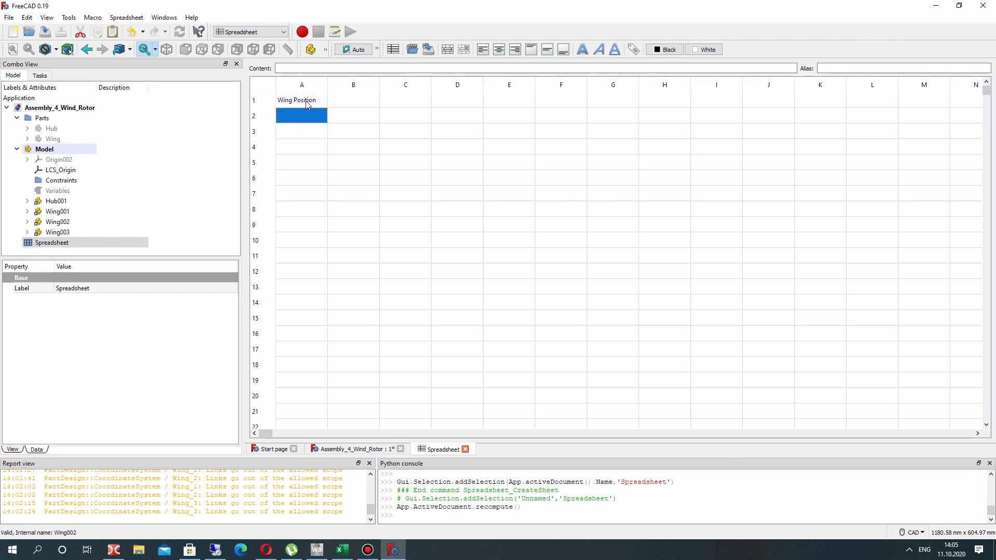
double_click(305, 115)
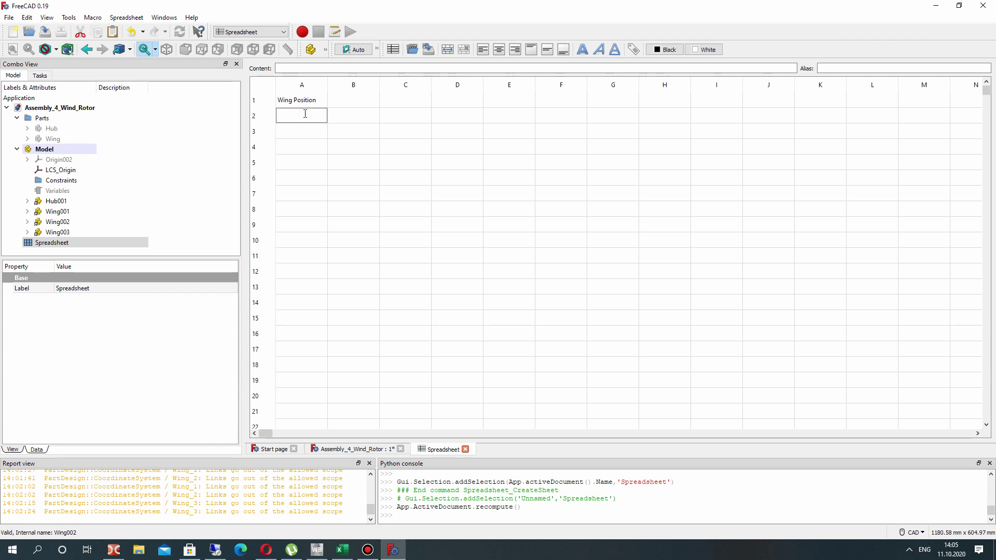
type("0")
key("Return")
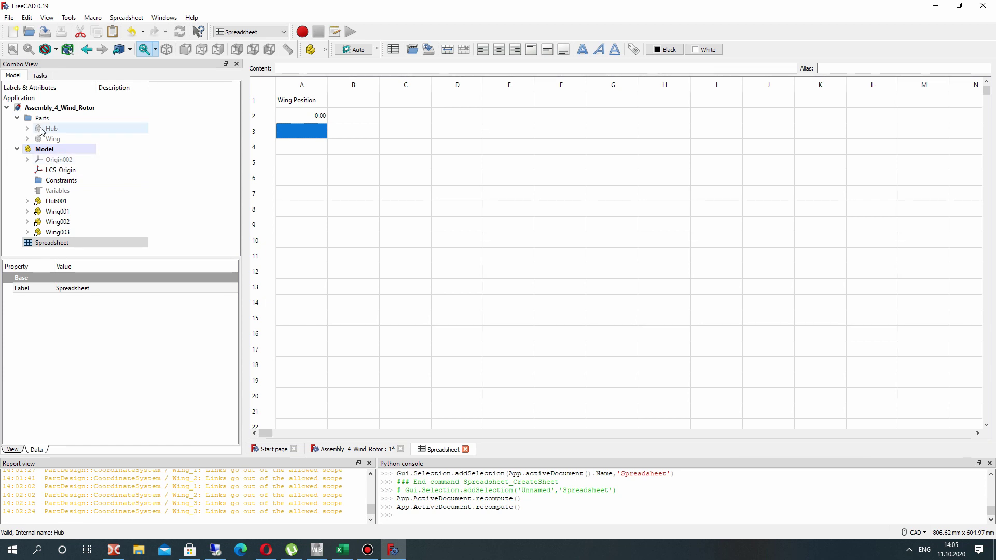
Step: Edit the Wing part's Wing_Connect coordinate system and drive its attachment offset rotation around the z-axis with the formula Spreadsheet.A2
left_click(28, 139)
left_click(75, 190)
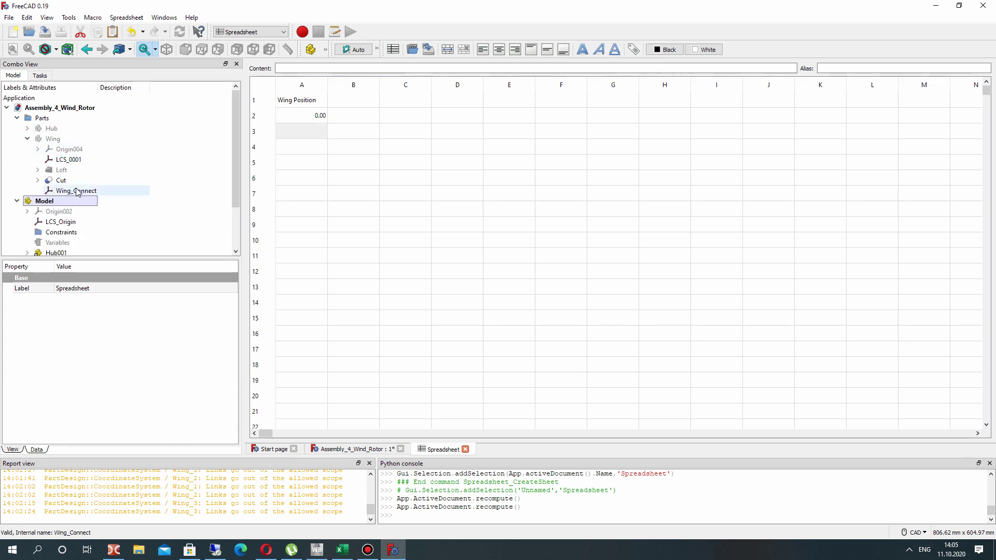
right_click(76, 191)
left_click(98, 191)
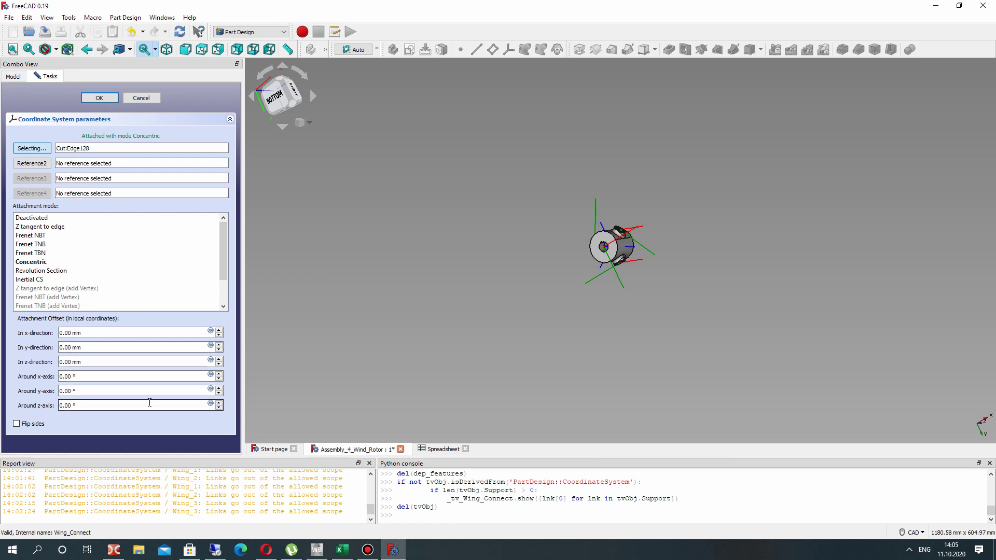
left_click(211, 404)
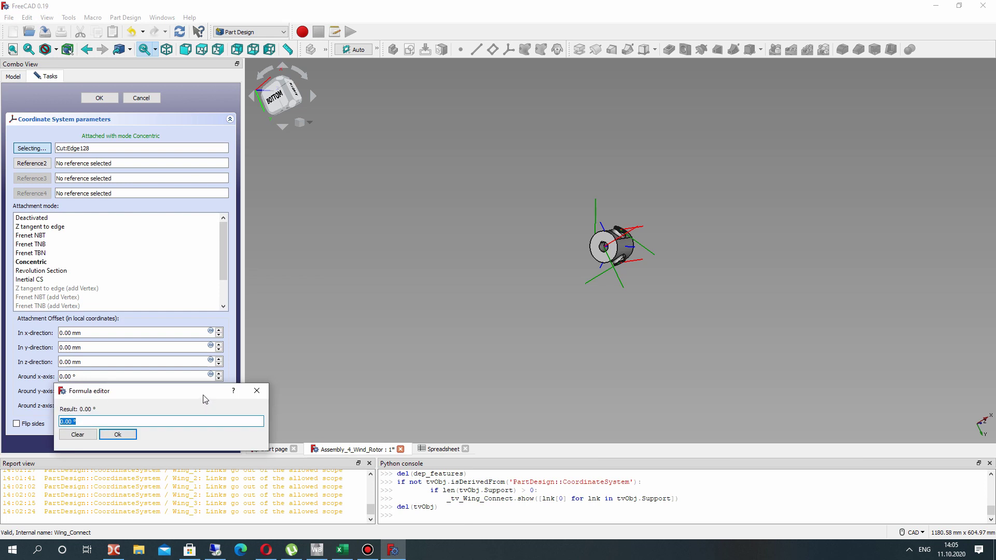
type("S")
key("Down")
key("Down")
key("Down")
key("Down")
key("Down")
key("Down")
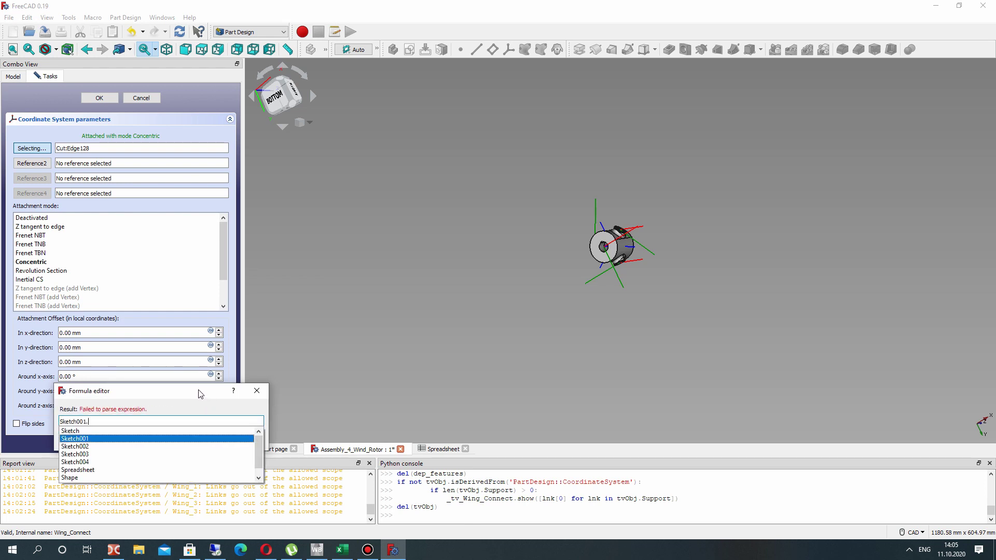
type("A2")
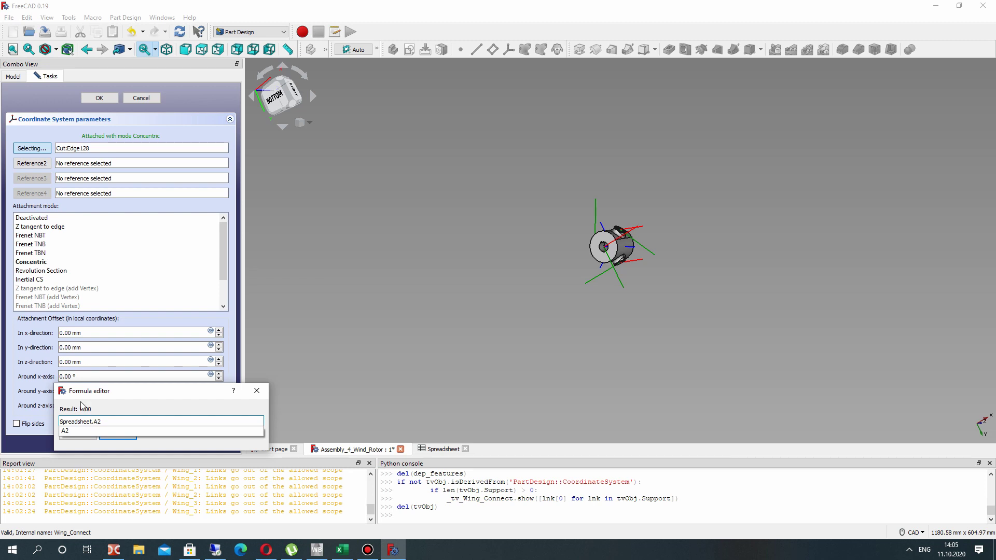
key("Return")
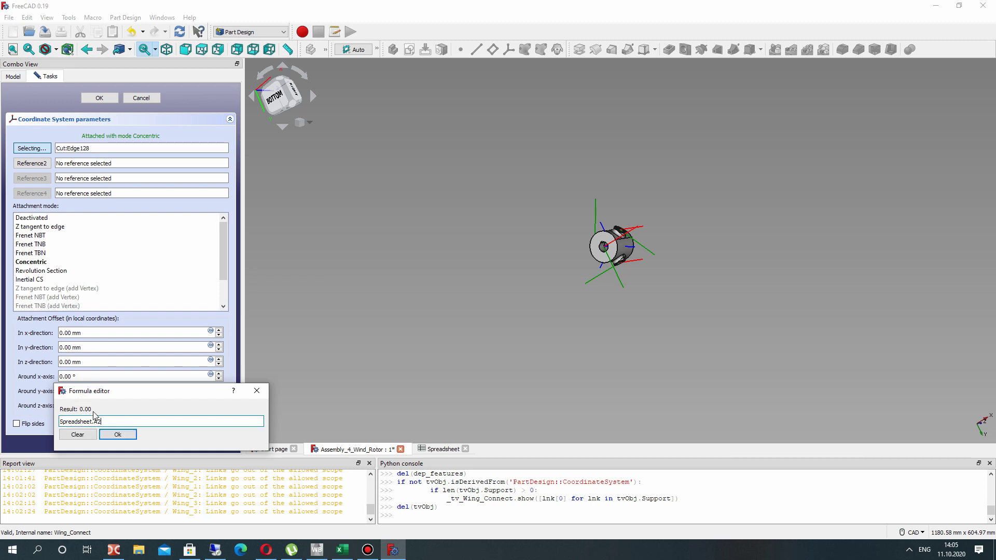
left_click(118, 436)
Step: Set spreadsheet cell A2 to 20, return to the 3D model and accept the Wing_Connect coordinate system edit
left_click(443, 449)
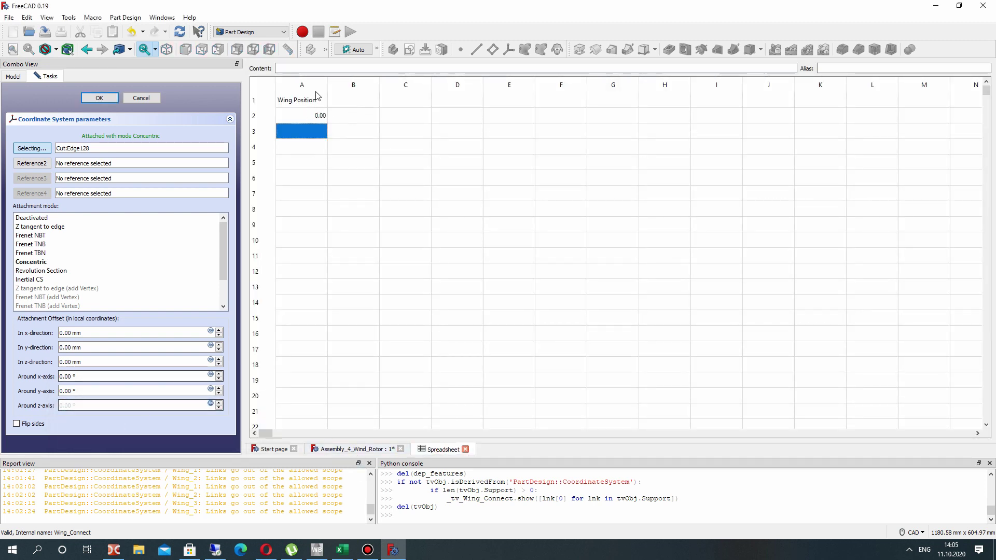
left_click(325, 119)
double_click(325, 121)
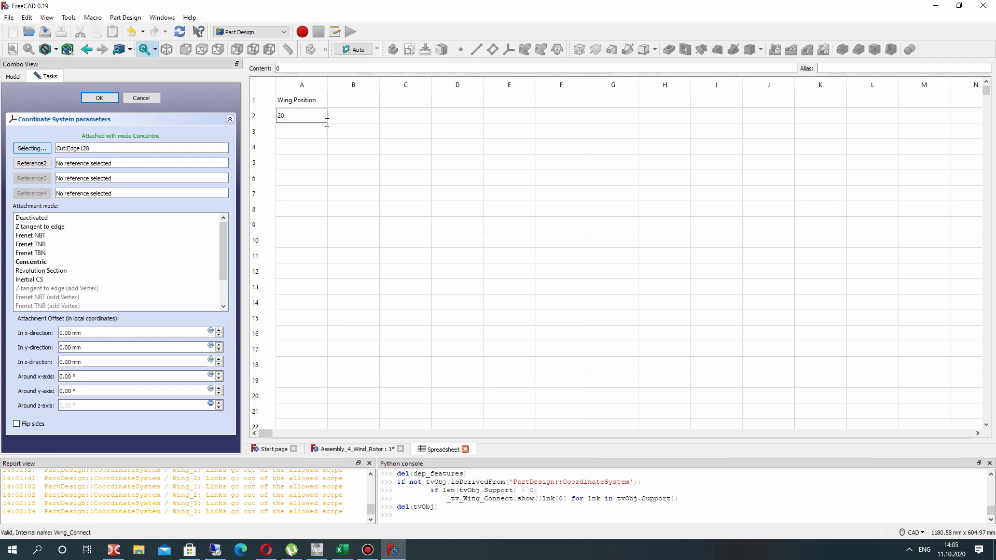
key("Return")
left_click(353, 452)
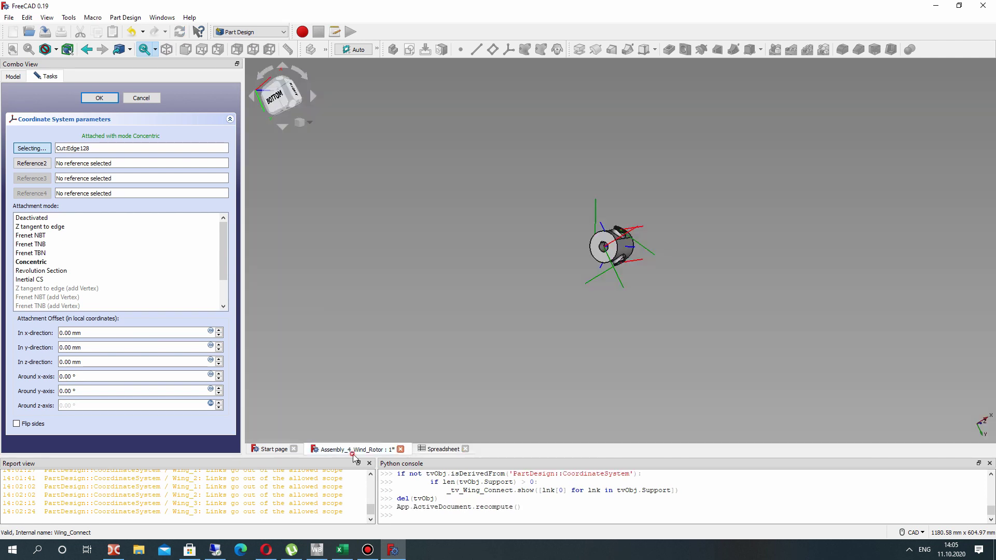
left_click(100, 98)
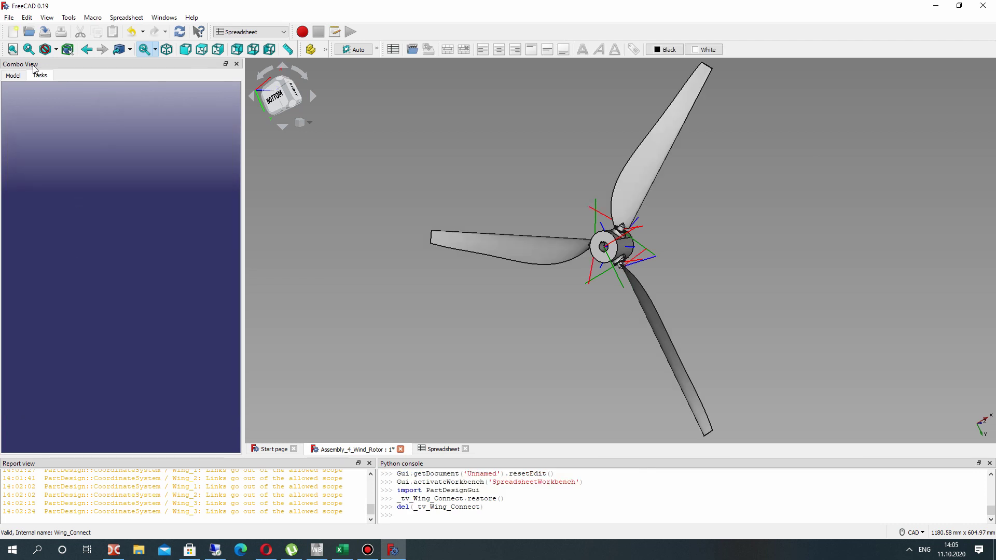
Step: Reopen the Wing_Connect coordinate system to check its z-axis offset, accept it, and inspect the toothed joint at the hub
scroll(50, 251, "down", 2)
left_click(73, 140)
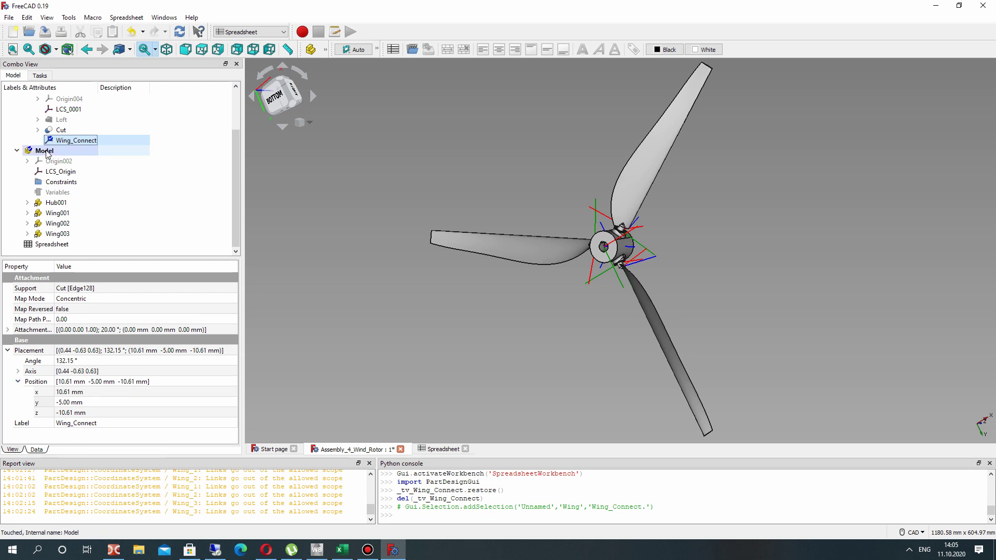
right_click(81, 144)
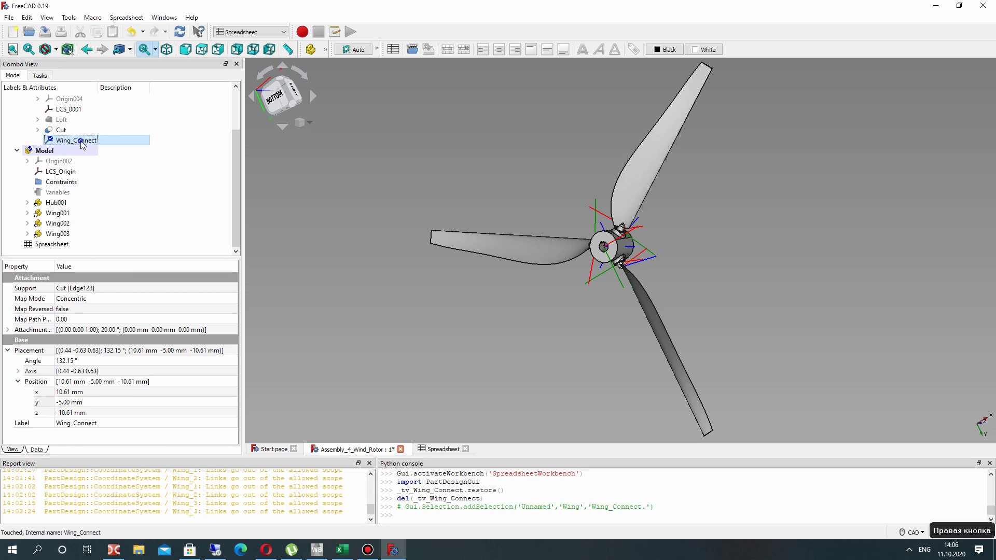
left_click(101, 148)
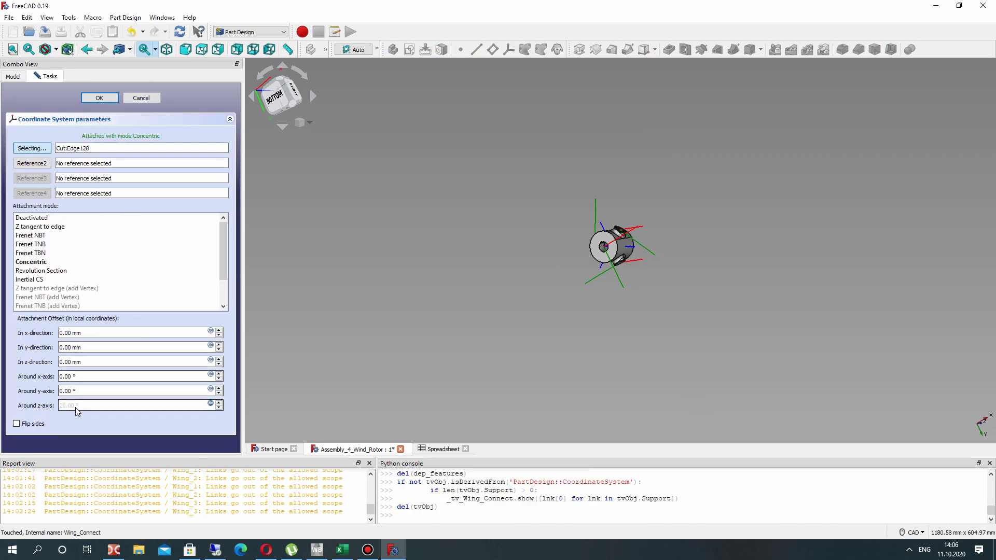
left_click(99, 98)
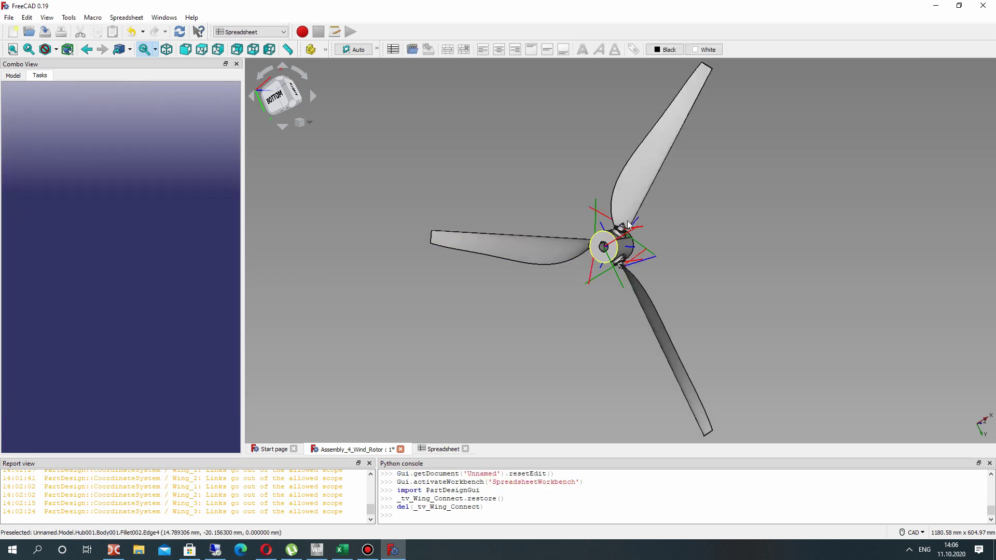
scroll(616, 245, "up", 10)
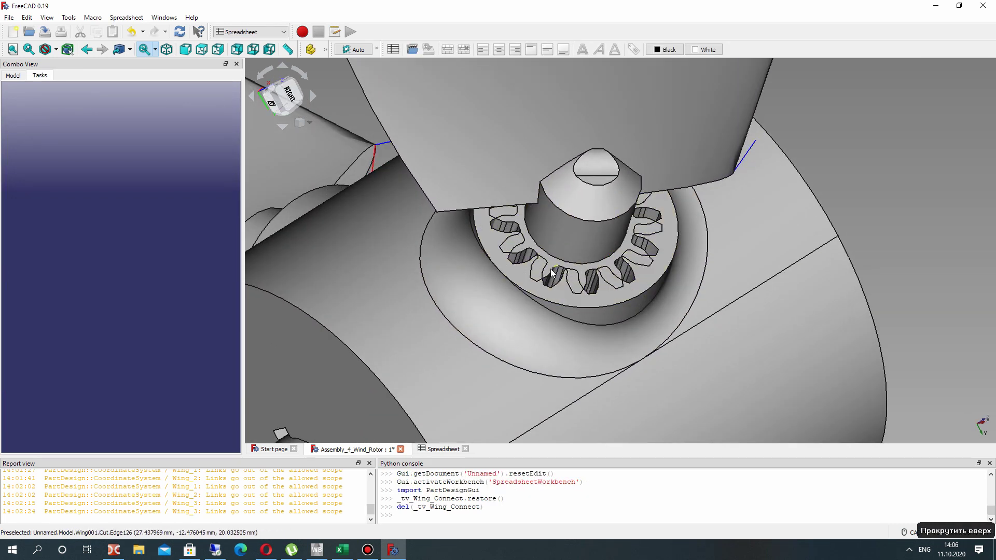
Step: Add the spreadsheet heading "Thread Z" in cell B1 and the value 12 in cell B2
left_click(444, 449)
double_click(347, 100)
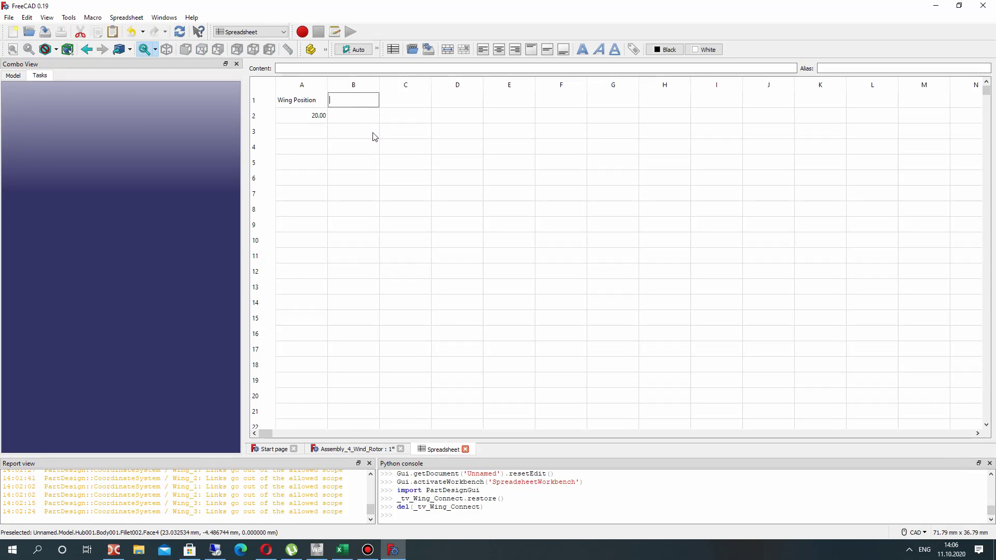
type("Thread Z")
double_click(356, 111)
type("12")
key("Return")
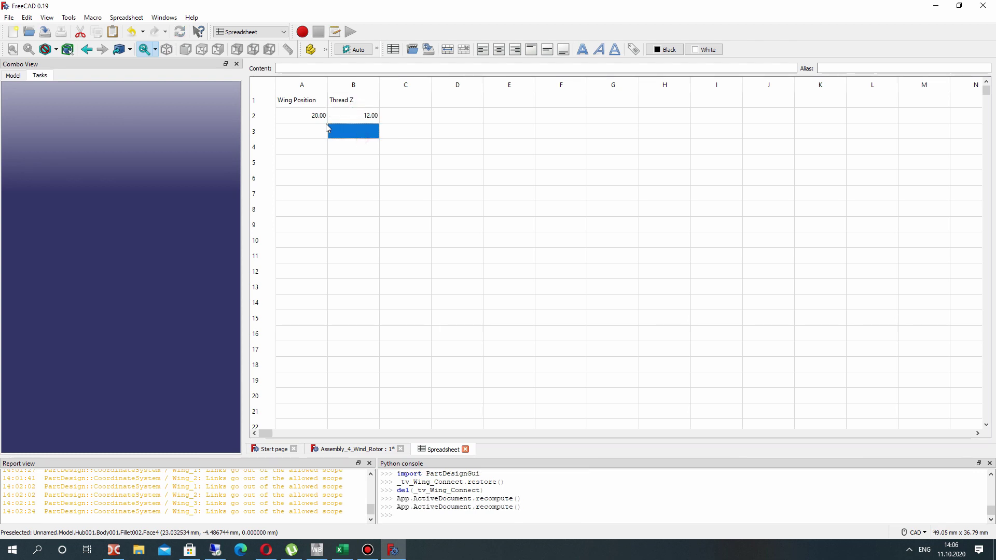
left_click(360, 118)
double_click(360, 118)
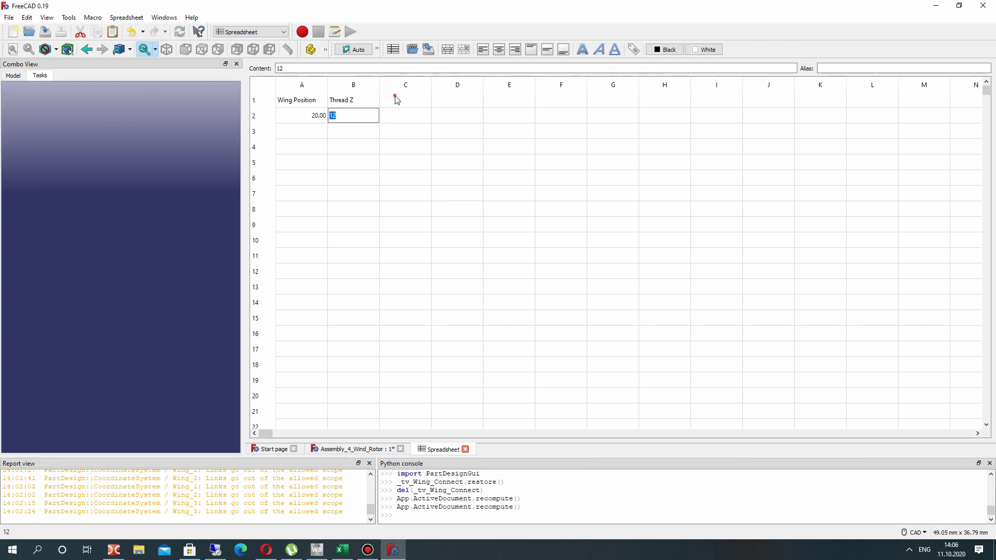
left_click(397, 100)
double_click(393, 97)
double_click(359, 117)
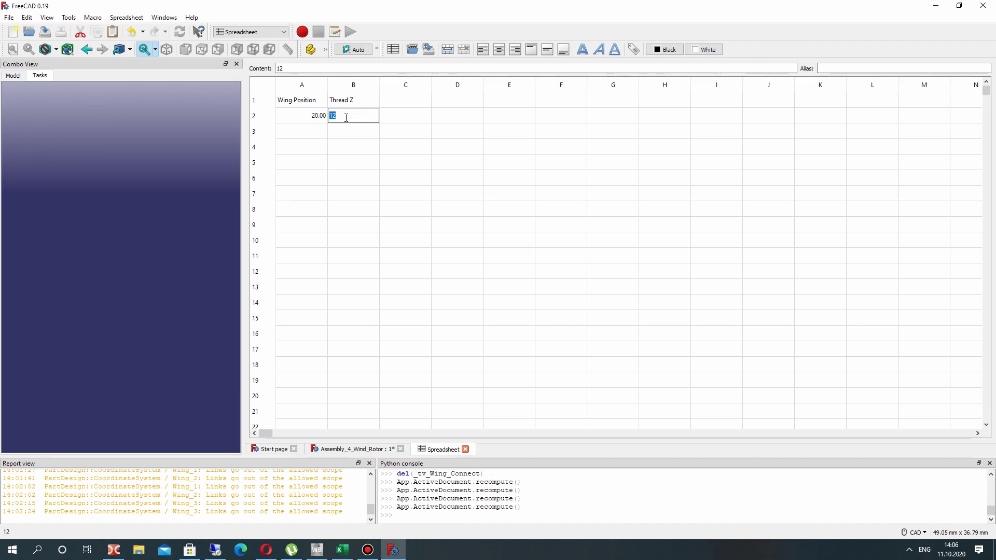
left_click(360, 130)
Step: Replace the Wing Position value in cell A2 with the formula =360 / 12 * 0
left_click(314, 117)
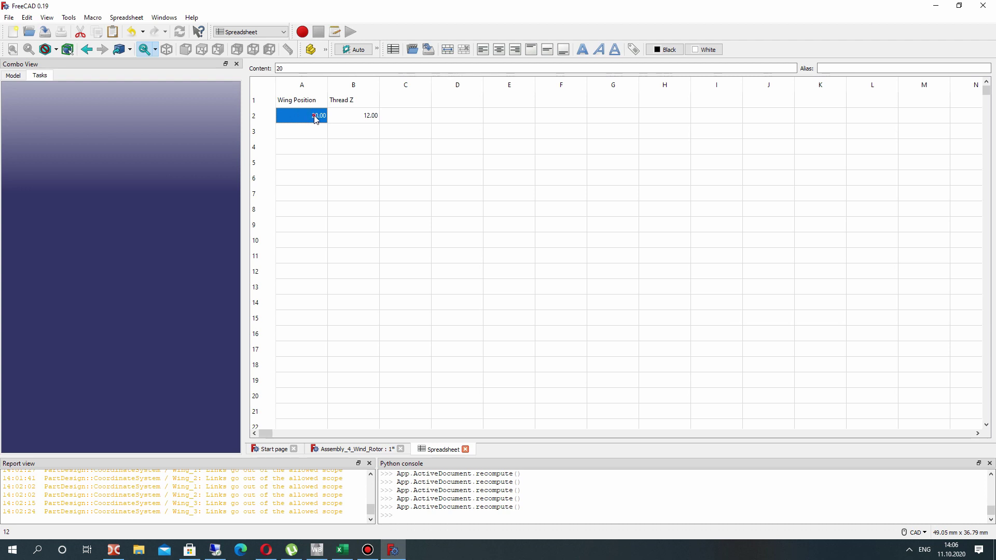
double_click(314, 117)
type("360/12")
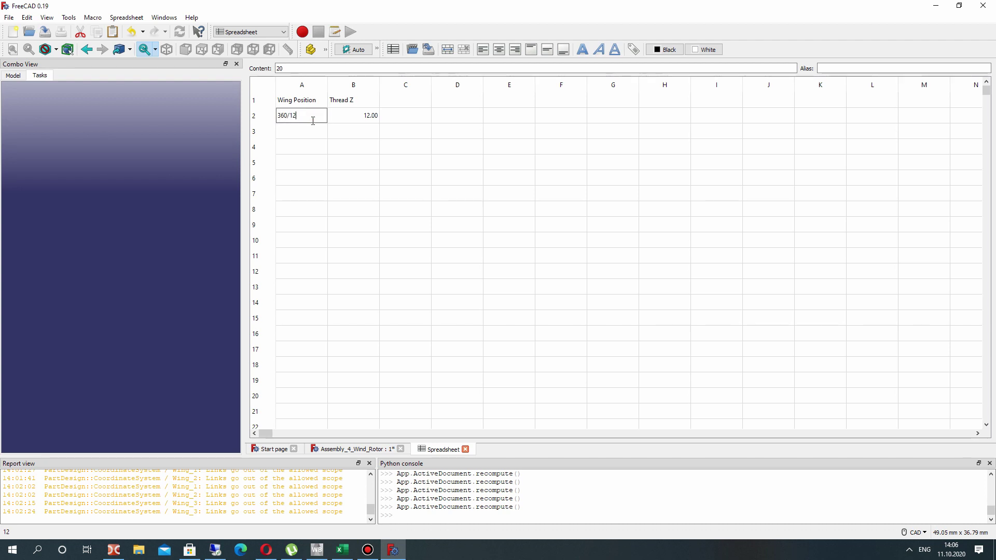
left_click(312, 120)
double_click(306, 117)
left_click(302, 117)
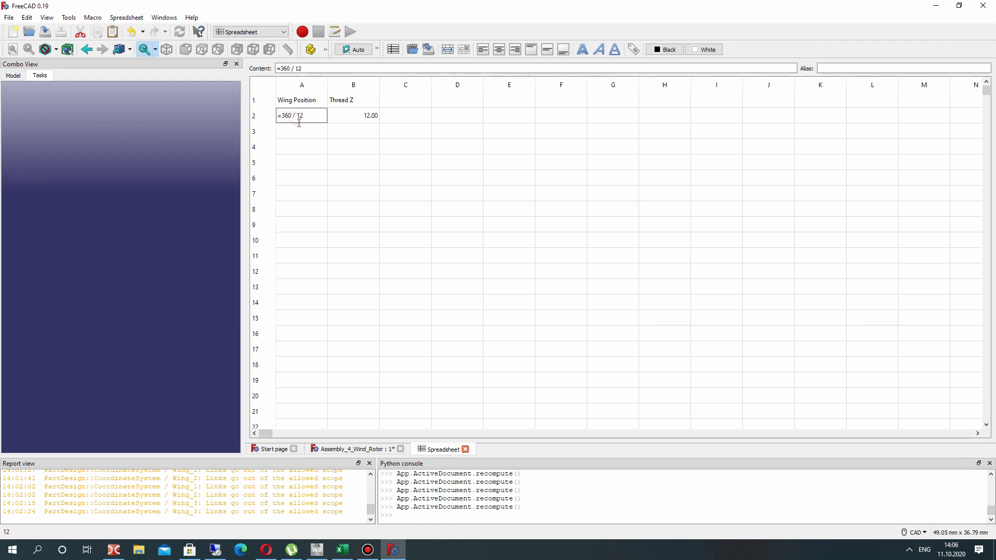
type("*0")
key("Return")
Step: Change the multiplier in cell A2's formula to 1
left_click(316, 117)
double_click(314, 115)
type("1")
key("Return")
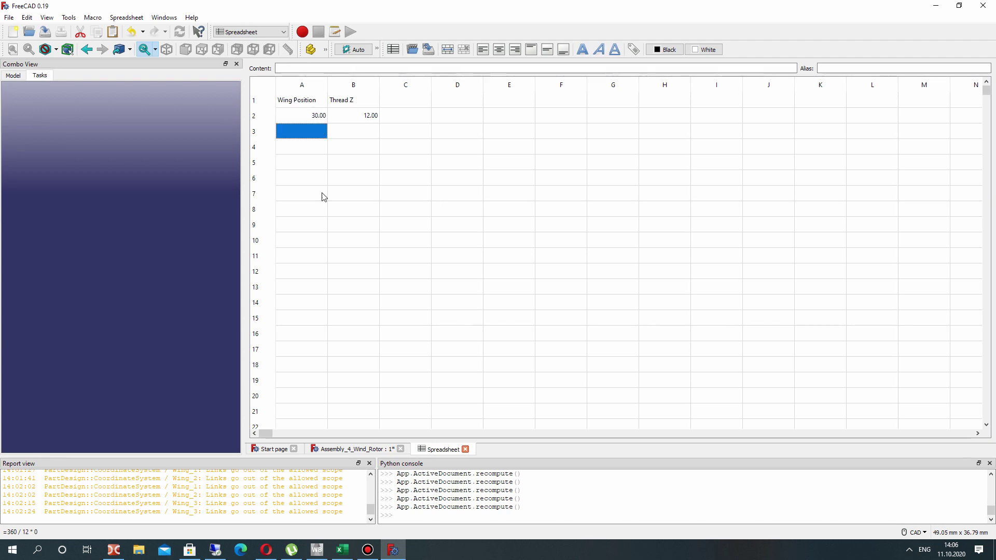
Step: Examine the tooth engagement between wing and hub and the blade angles of the whole rotor in the 3D model
left_click(337, 449)
scroll(626, 230, "down", 3)
scroll(625, 228, "up", 3)
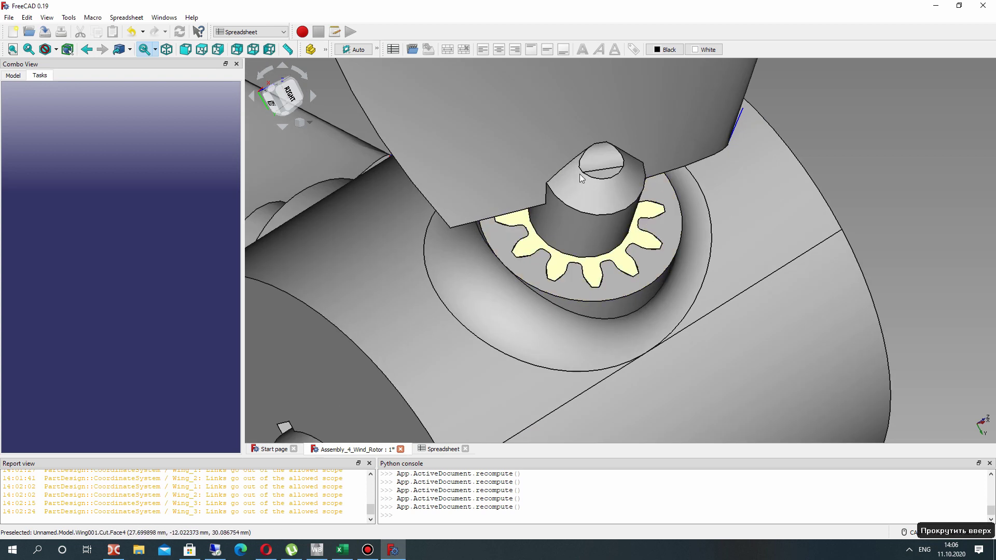
scroll(622, 225, "down", 5)
right_click_drag(619, 227, 655, 287)
scroll(649, 290, "down", 5)
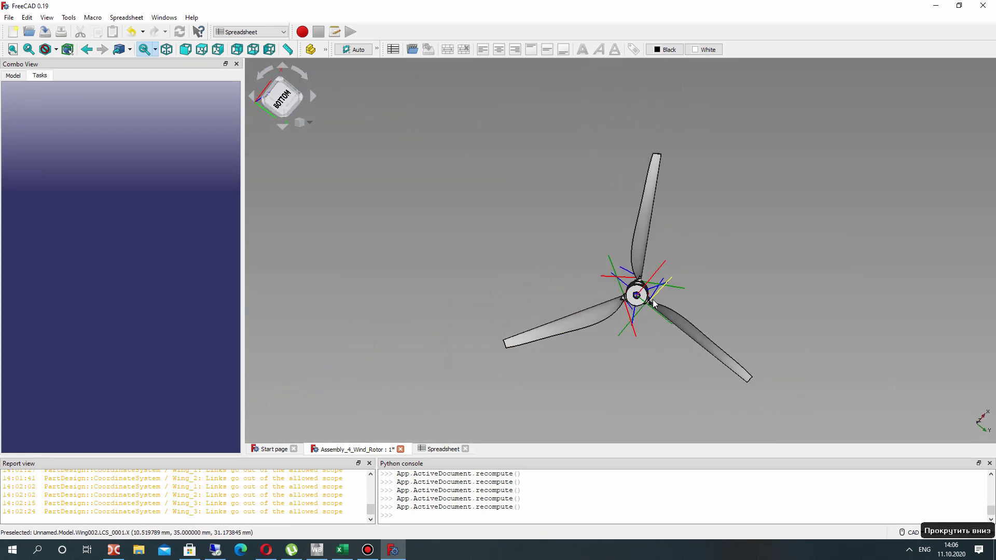
left_click(18, 78)
right_click_drag(519, 249, 462, 204)
middle_click_drag(462, 205, 635, 306)
right_click_drag(636, 306, 518, 278)
scroll(518, 278, "up", 3)
right_click_drag(633, 275, 752, 264)
scroll(630, 239, "down", 3)
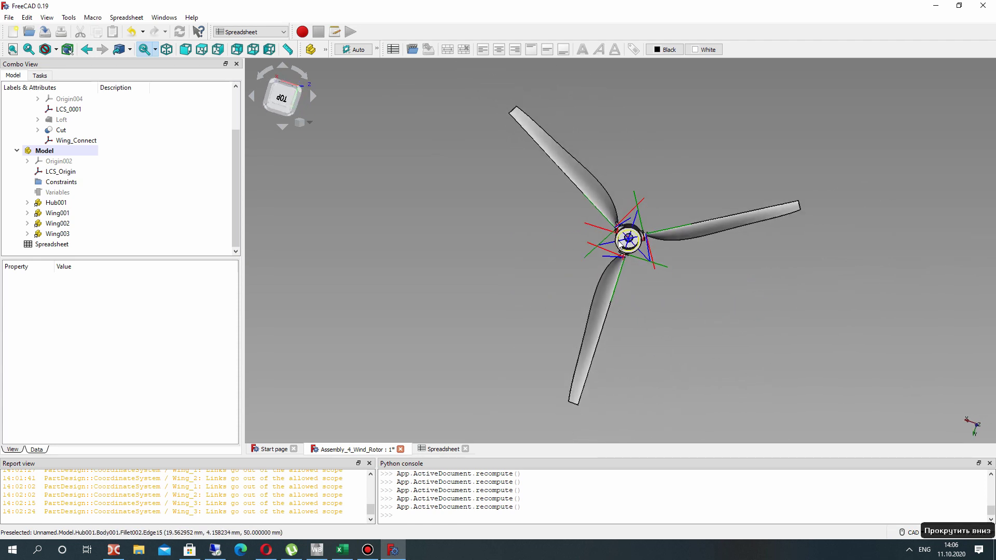
Step: Set cell A2 to =360 / 12 * 0 and return to the 3D model to view the blade positions
left_click(444, 449)
double_click(317, 117)
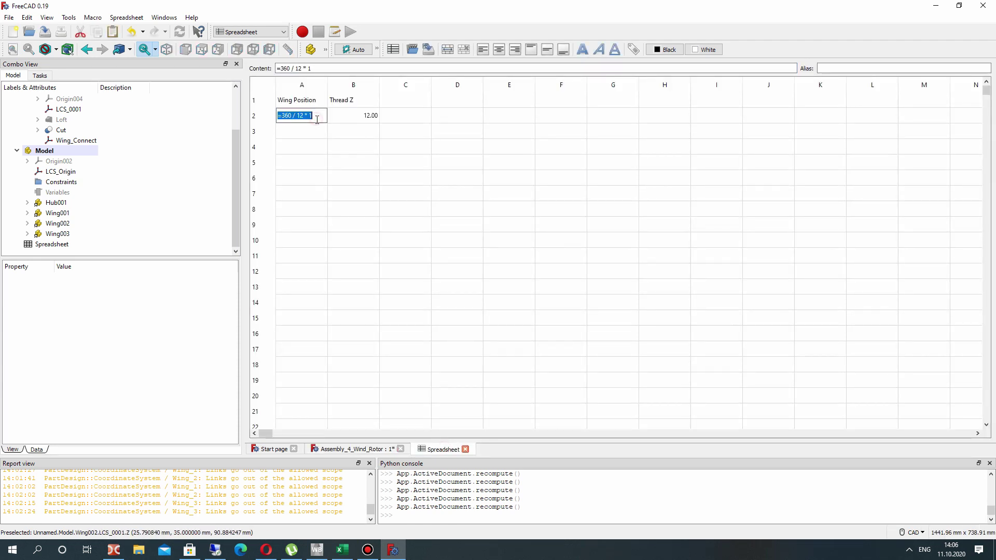
left_click(317, 117)
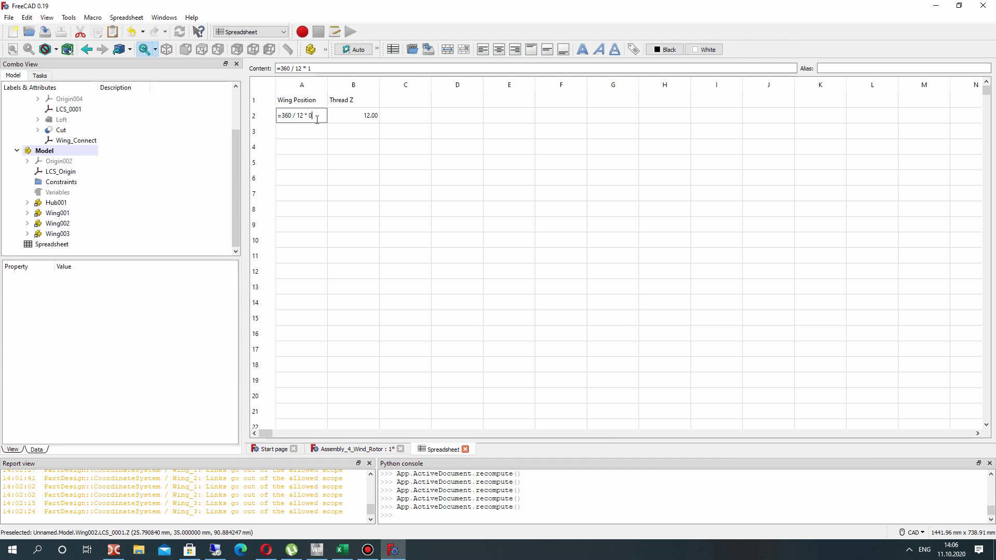
type("2")
key("Return")
left_click(357, 449)
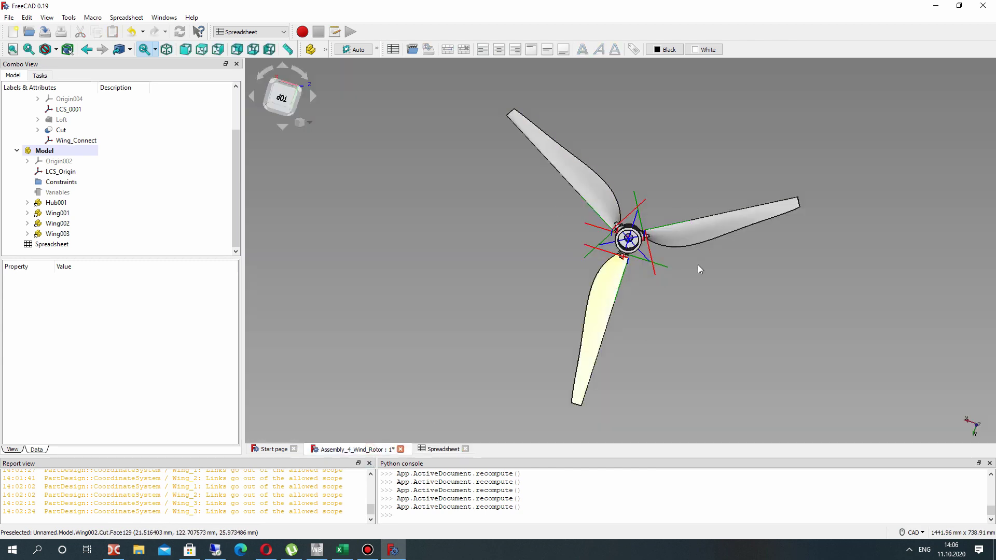
Step: Set cell A2 to =360 / 12 * 3 and inspect the turned blades and the toothed joint in the 3D model
left_click(442, 449)
double_click(319, 113)
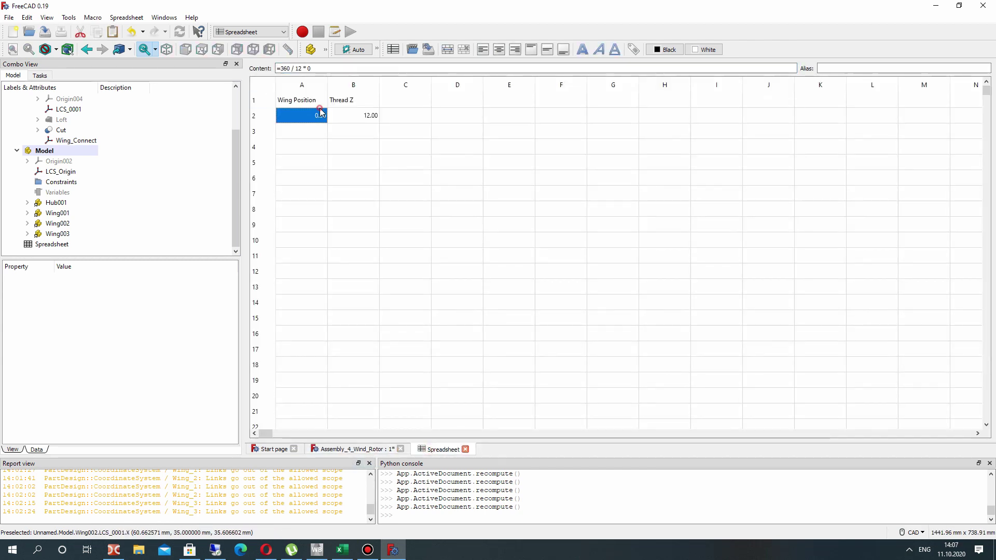
left_click(317, 116)
type("360 / 12 * 3")
key("Return")
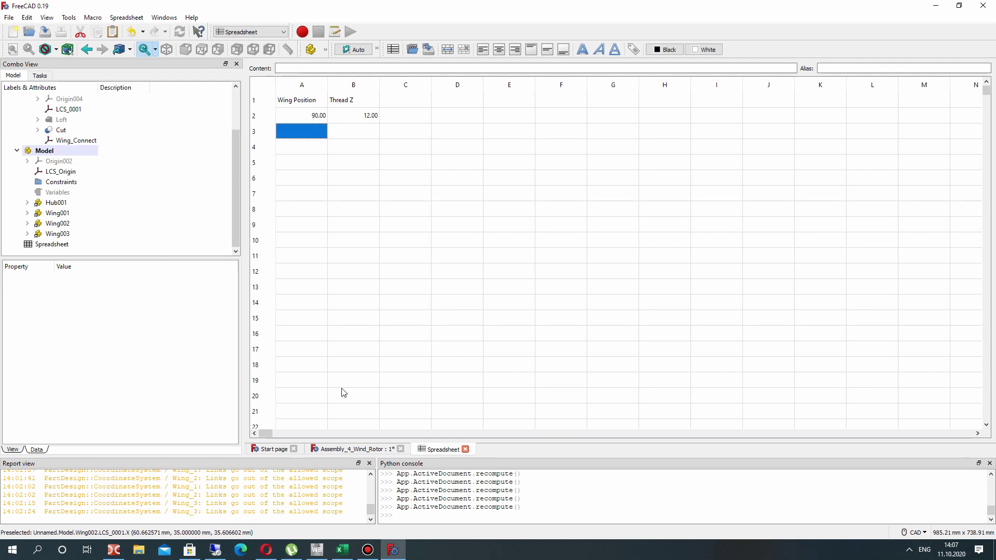
left_click(365, 449)
right_click_drag(725, 258, 769, 189)
right_click_drag(788, 222, 590, 289)
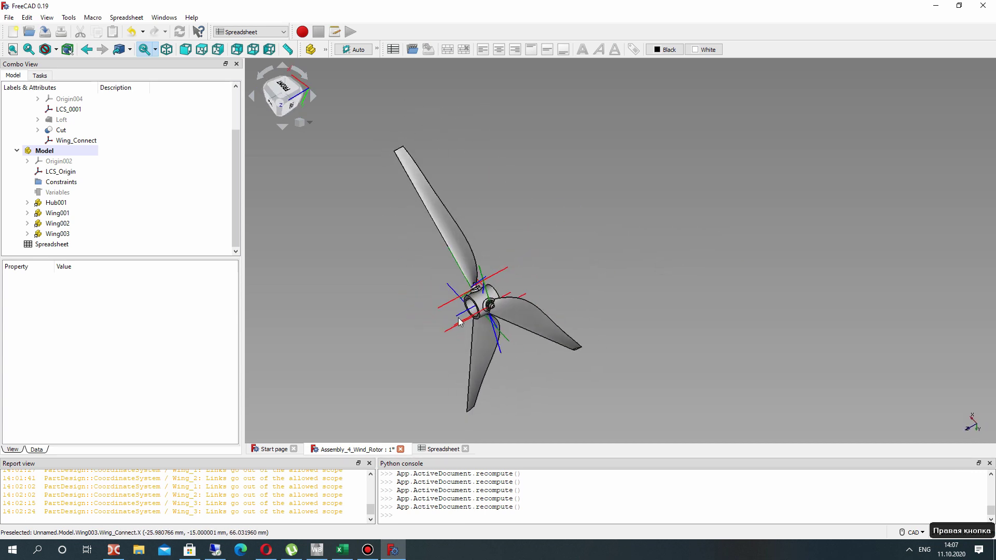
scroll(588, 290, "up", 5)
scroll(588, 285, "up", 3)
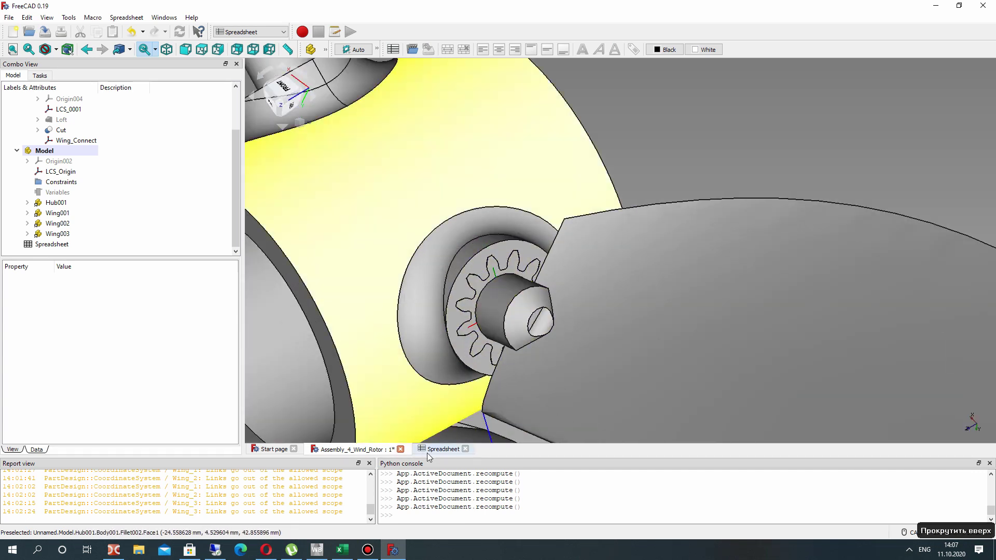
Step: Set the multiplier in cell A2's formula to 5 and view the rotated wings in the 3D model
left_click(436, 450)
left_click(318, 115)
double_click(311, 116)
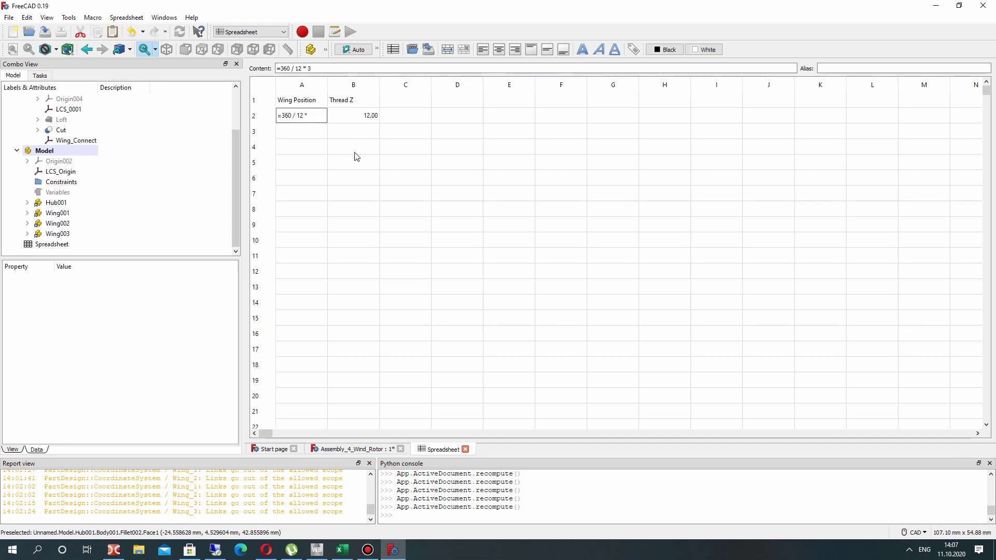
key("Return")
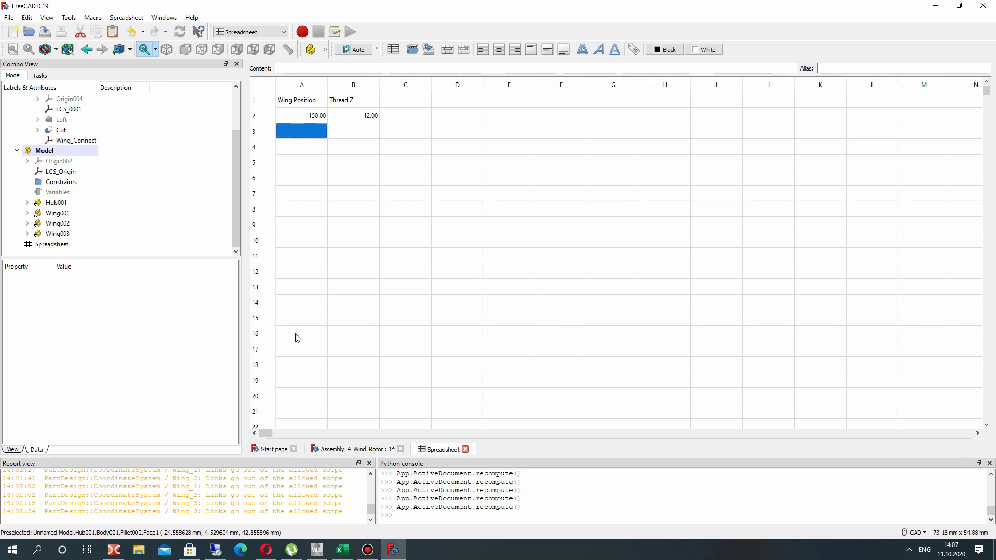
left_click(349, 449)
scroll(310, 375, "down", 5)
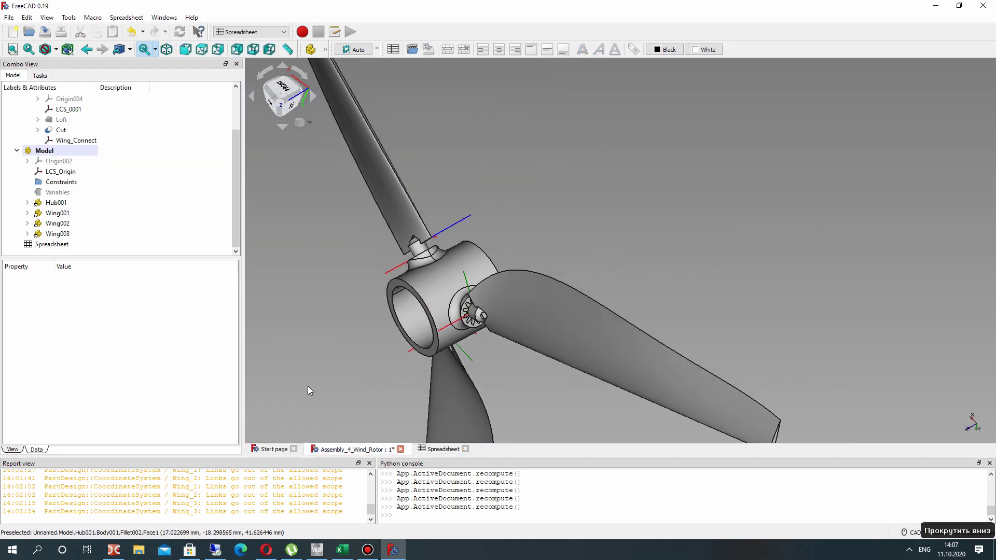
Step: Try to replace the 12 in cell A2's formula with a reference to cell B3
left_click(442, 449)
double_click(301, 115)
left_click(301, 115)
type("Sp")
key("BackSpace")
key("BackSpace")
type("B3")
key("Return")
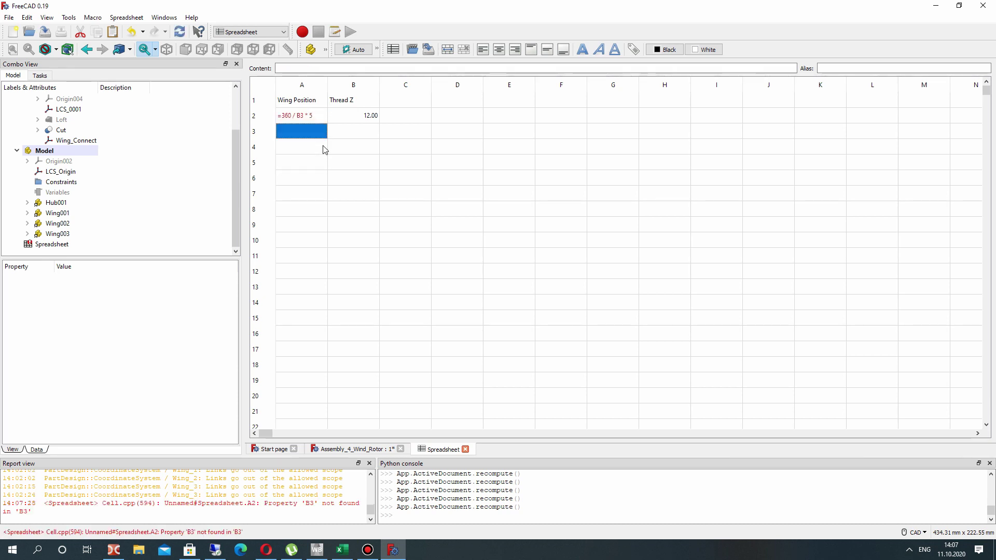
Step: Correct the Wing Position formula in cell A2 to =360 / B2 * 5 so that it references the Thread Z value
double_click(310, 118)
left_click(299, 110)
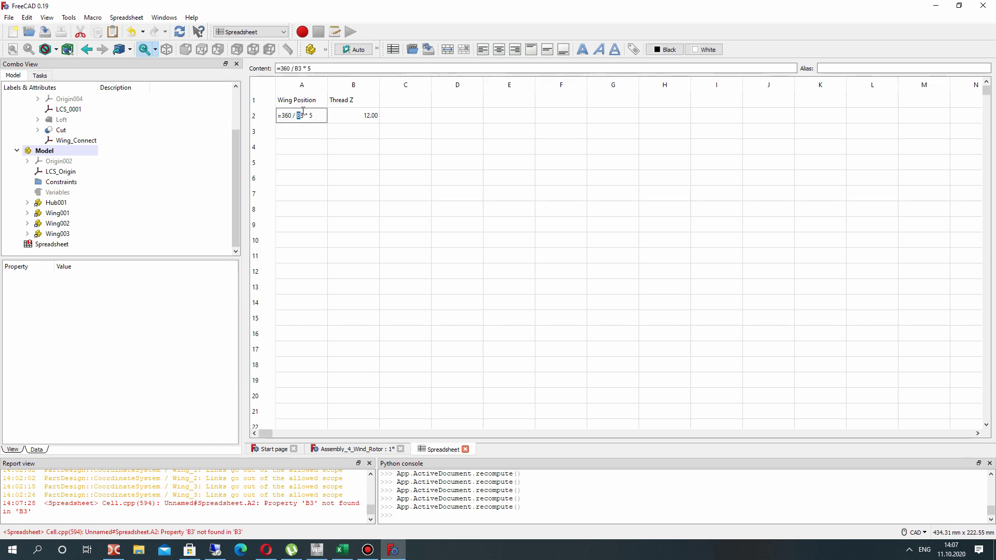
type("Spreadsheet.")
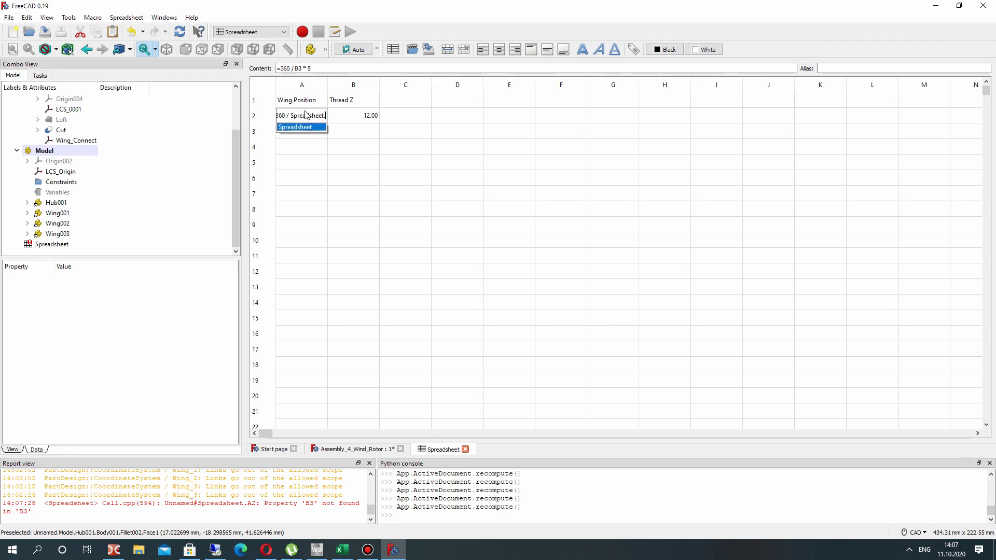
type("B2")
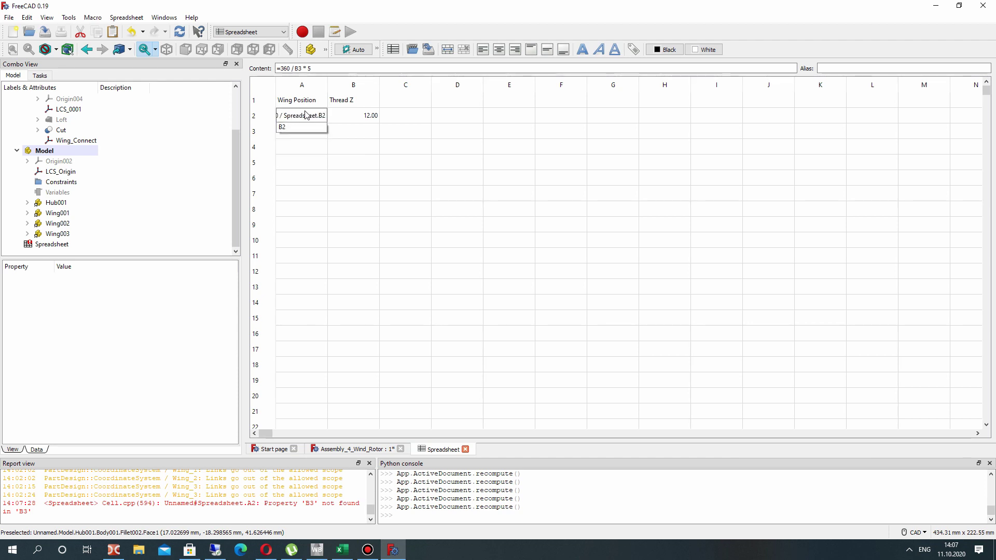
key("Left")
key("Left")
key("BackSpace")
key("BackSpace")
key("BackSpace")
key("BackSpace")
key("BackSpace")
key("BackSpace")
key("BackSpace")
key("BackSpace")
key("BackSpace")
key("BackSpace")
key("BackSpace")
key("BackSpace")
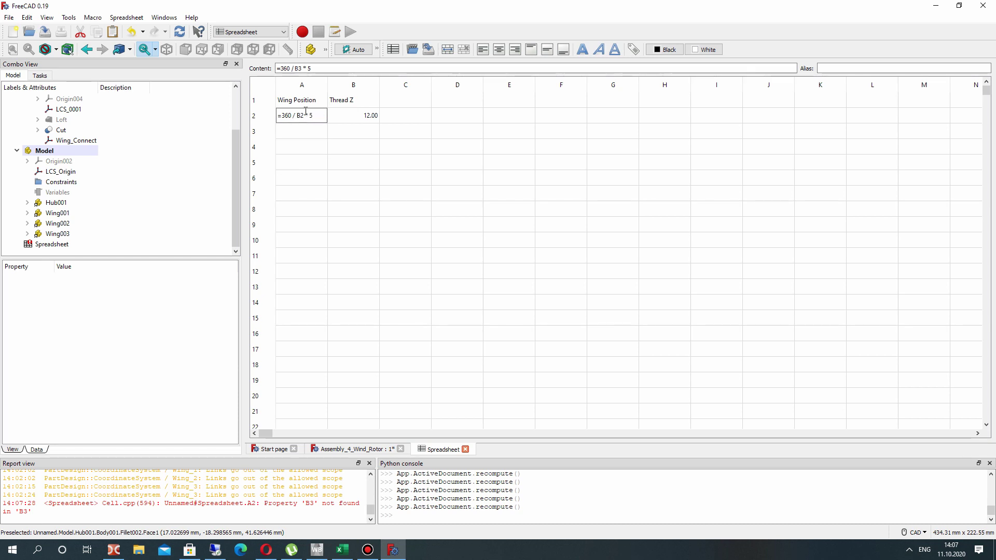
key("Return")
Step: Label cell C1 "N position" and enter 5 in cell C2 beneath it
left_click(302, 117)
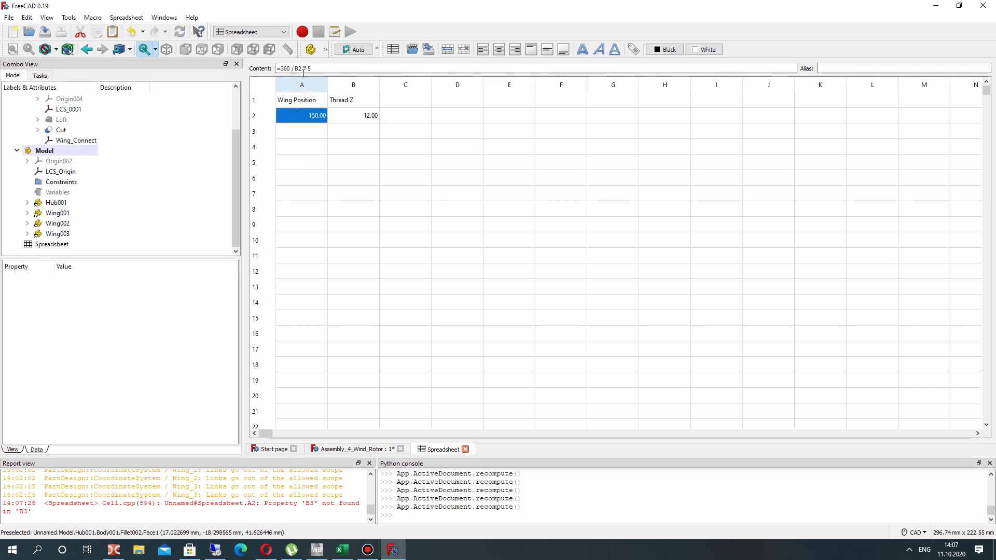
double_click(314, 116)
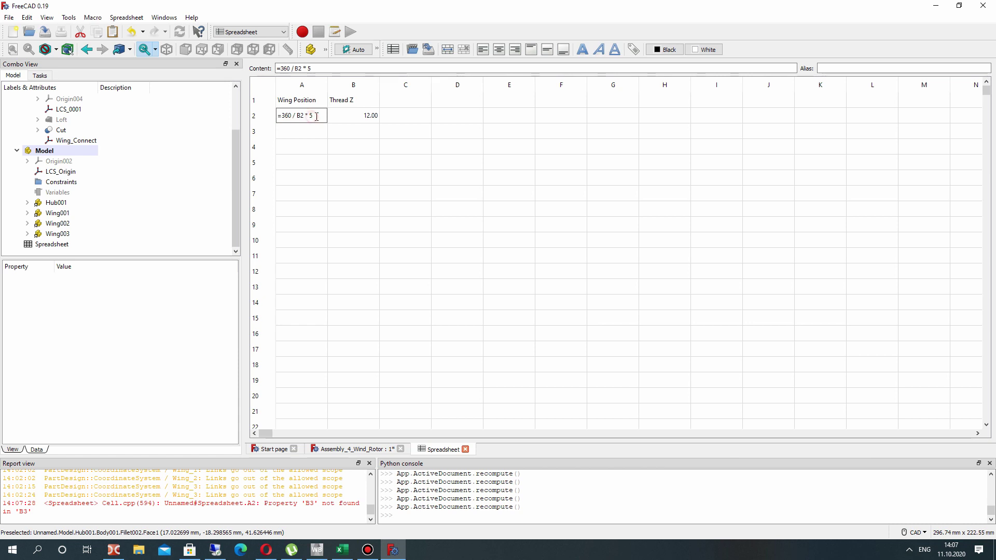
left_click(409, 99)
type("P")
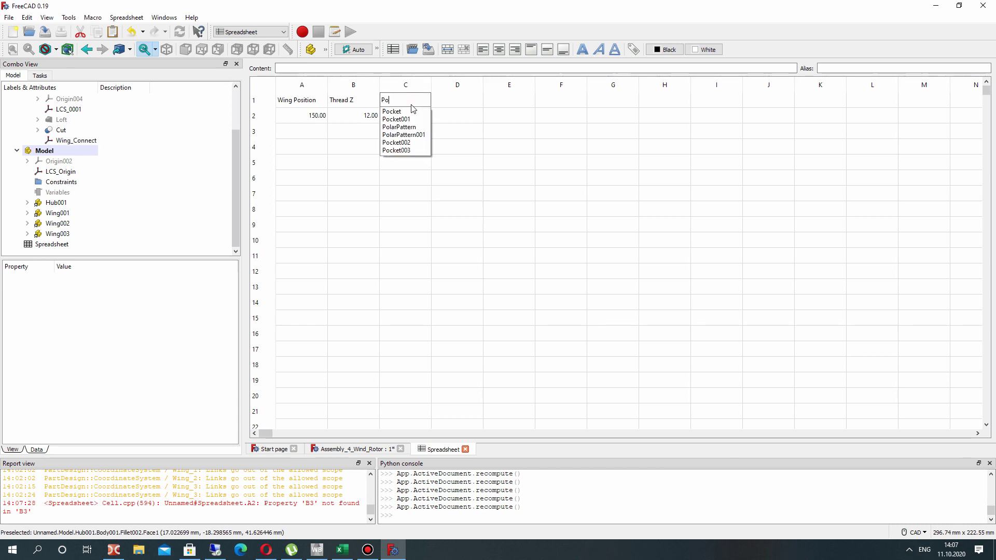
key("BackSpace")
type("N p")
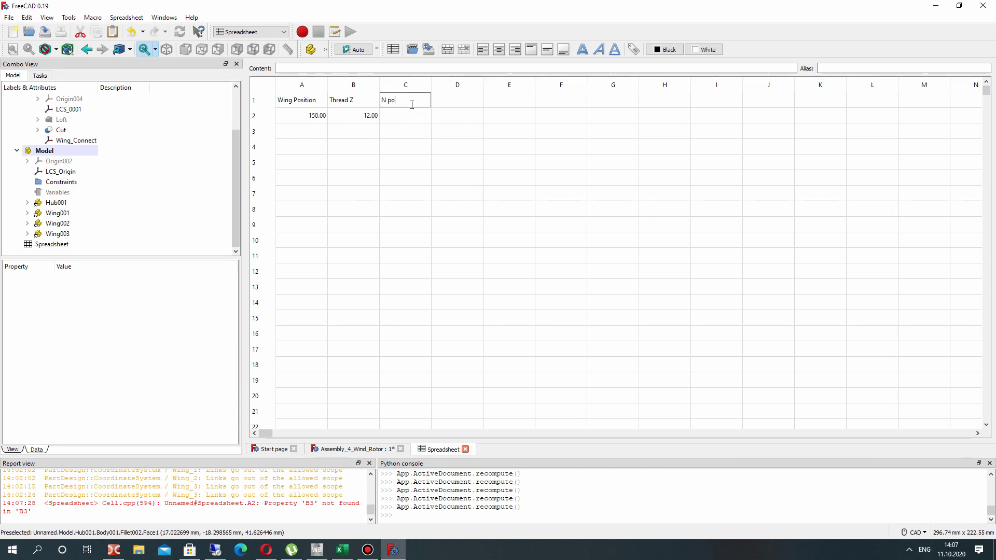
type("tion")
double_click(407, 111)
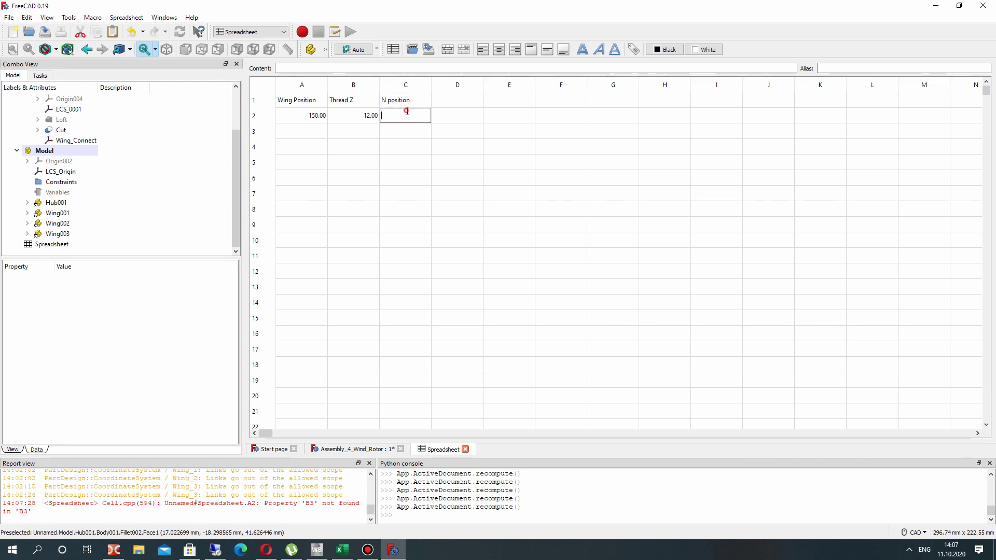
type("5")
key("Return")
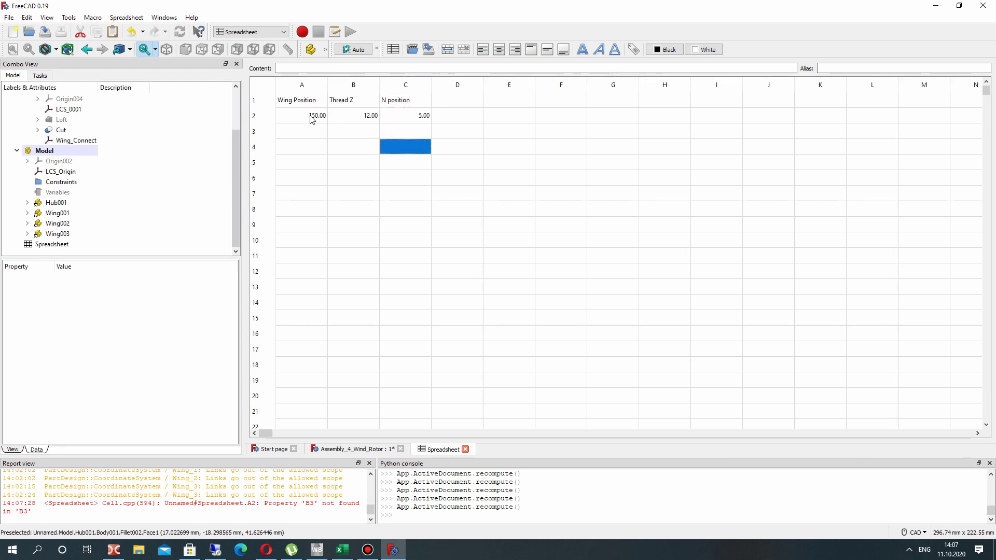
Step: Replace the fixed multiplier in cell A2 with the N position reference so the formula reads =360 / B2 * C2
double_click(309, 115)
left_click(308, 115)
key("BackSpace")
type("C2")
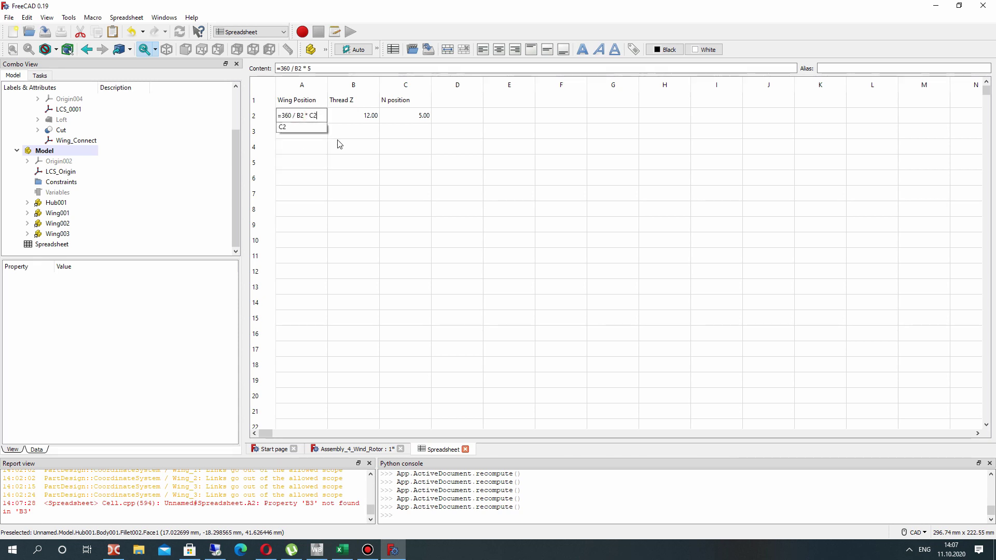
key("Return")
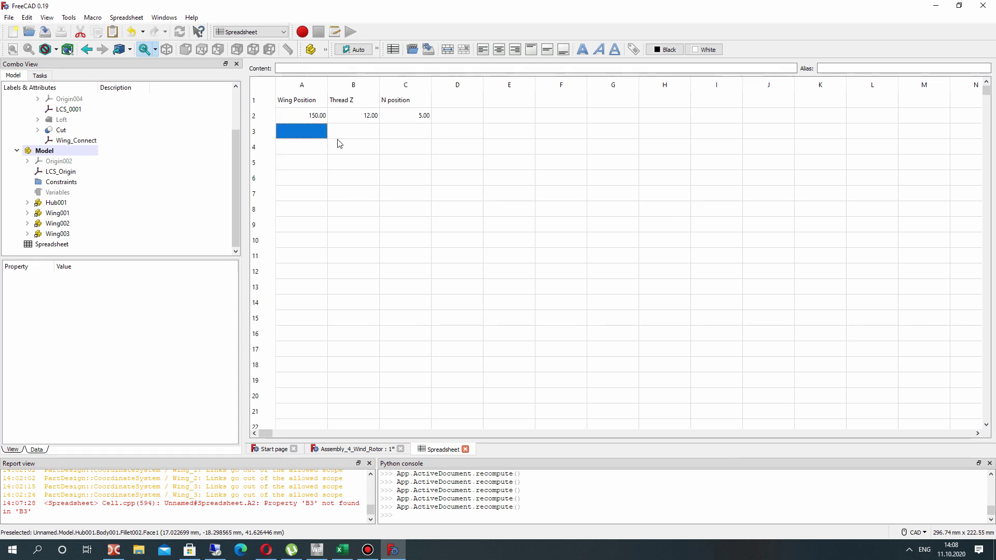
Step: Set the N position in cell C2 to 0 and view the wings in the 3D model
double_click(415, 119)
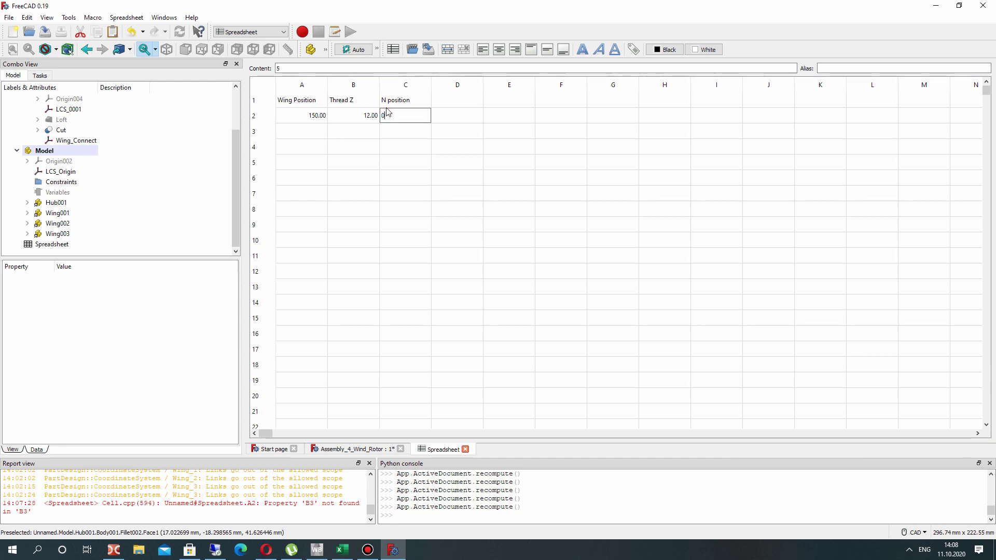
key("Return")
left_click(379, 449)
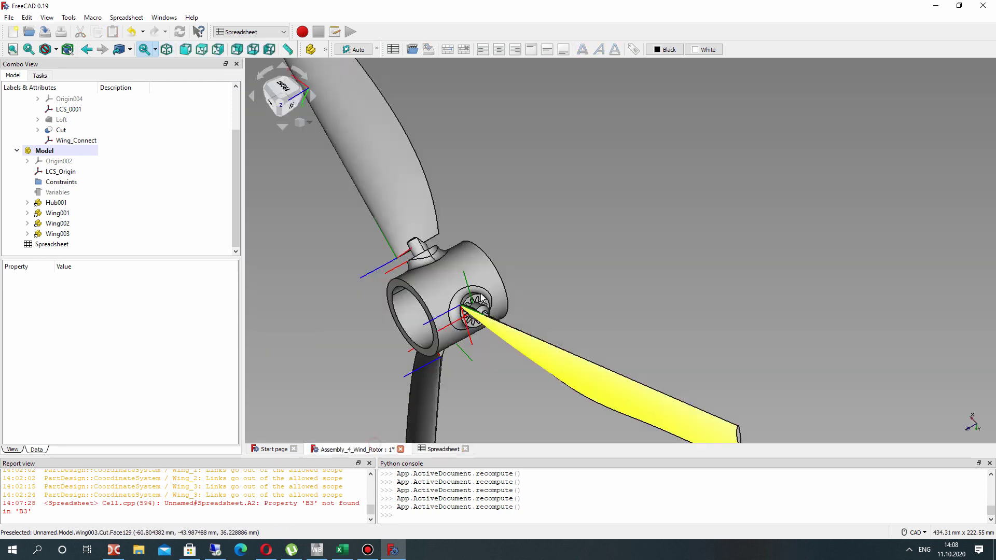
middle_click_drag(524, 311, 456, 437)
Step: Set the N position in cell C2 to 1 and view the rotated wings in the 3D model
left_click(456, 447)
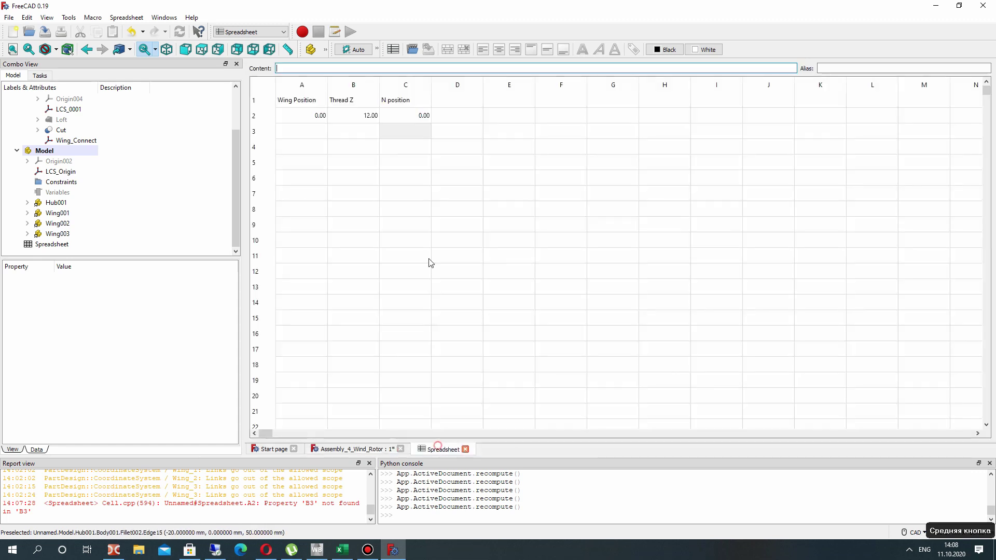
double_click(410, 111)
type("1")
key("Return")
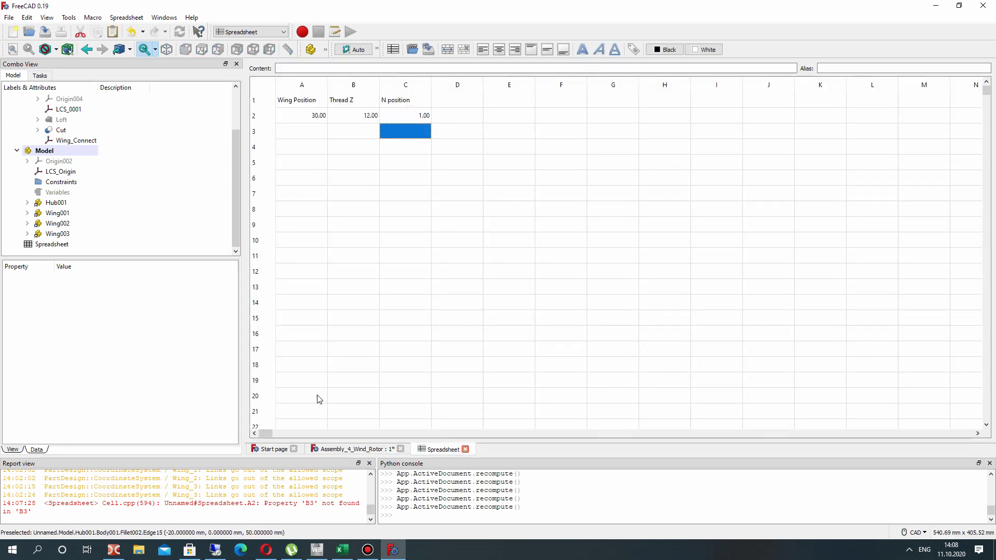
left_click(364, 449)
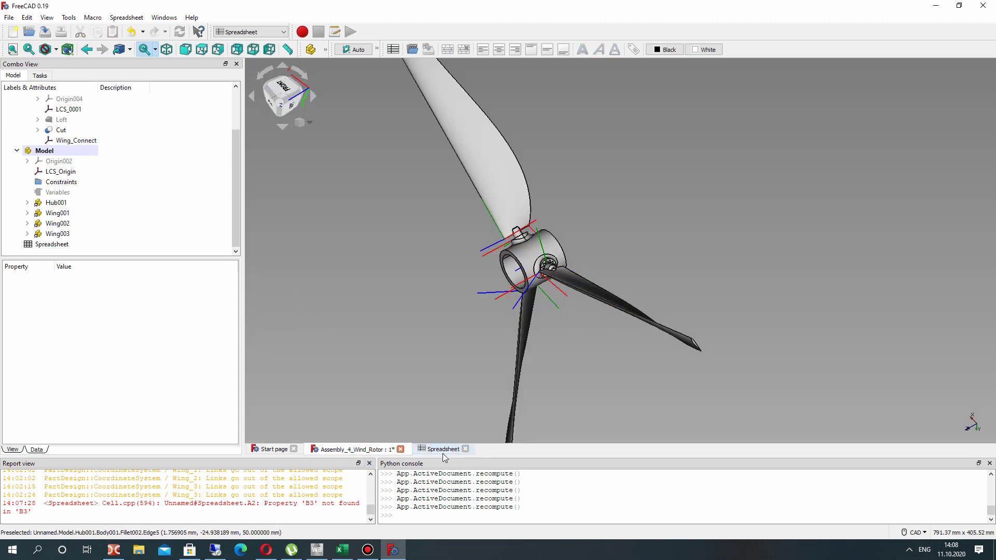
Step: Set the N position in cell C2 to 8 and inspect the turned blades and toothed hub joint in the 3D model
left_click(443, 450)
double_click(400, 111)
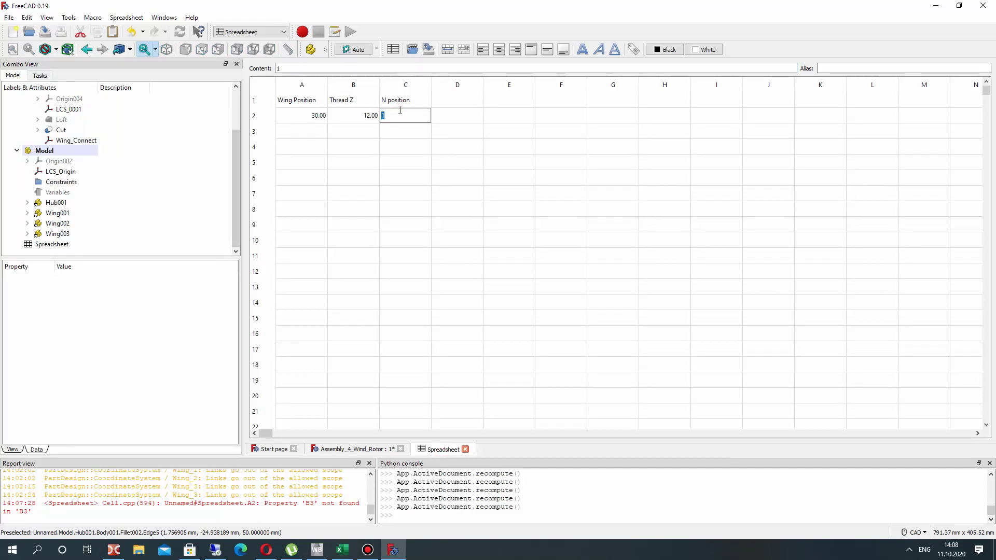
key("Escape")
left_click(363, 449)
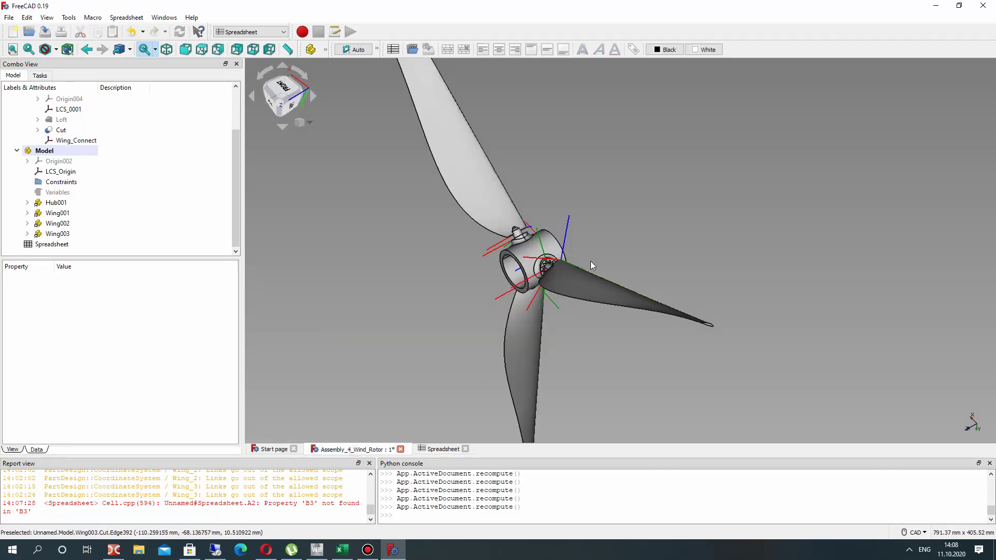
right_click_drag(667, 319, 557, 293)
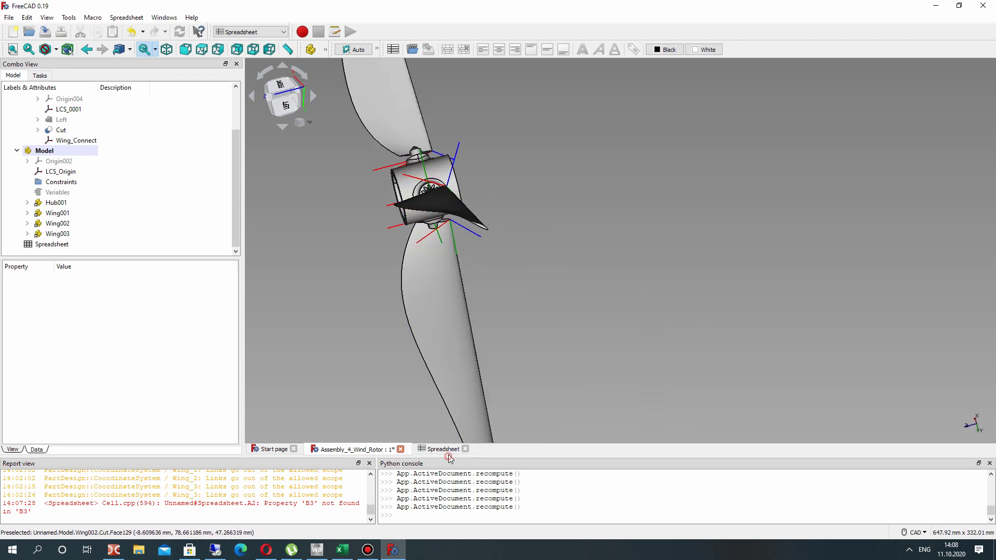
scroll(464, 222, "up", 4)
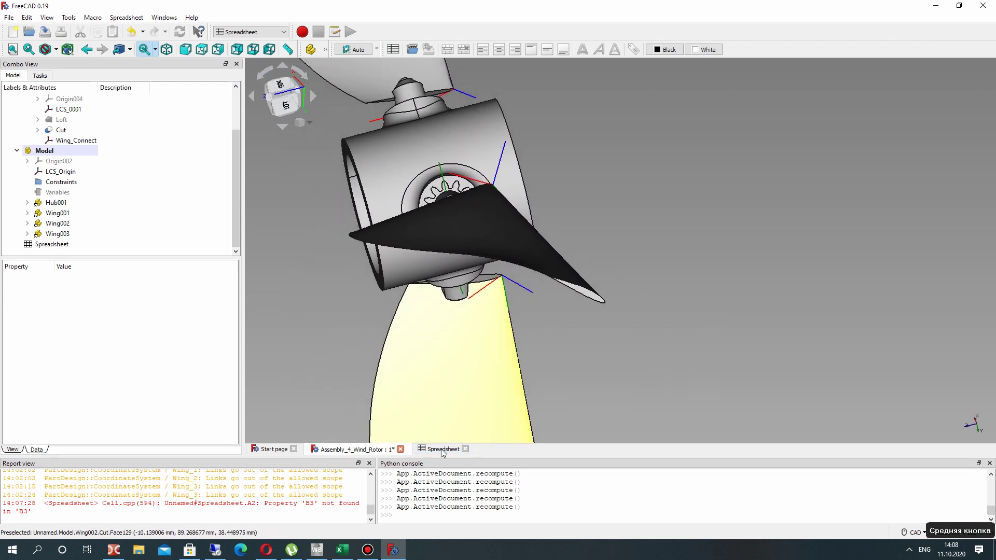
Step: Change the N position value in cell C2 again and view the whole rotor in the 3D model
left_click(438, 449)
left_click(404, 114)
double_click(405, 113)
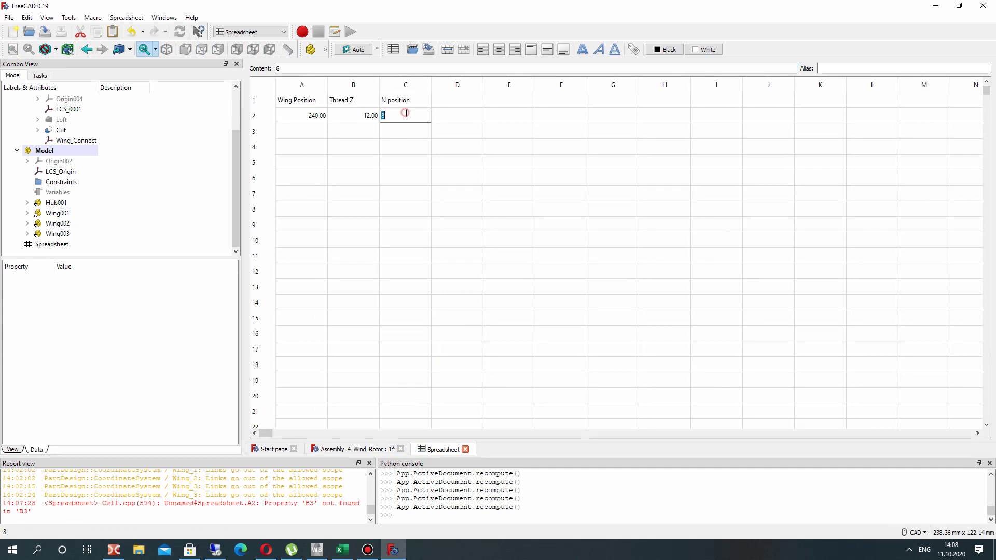
left_click(366, 448)
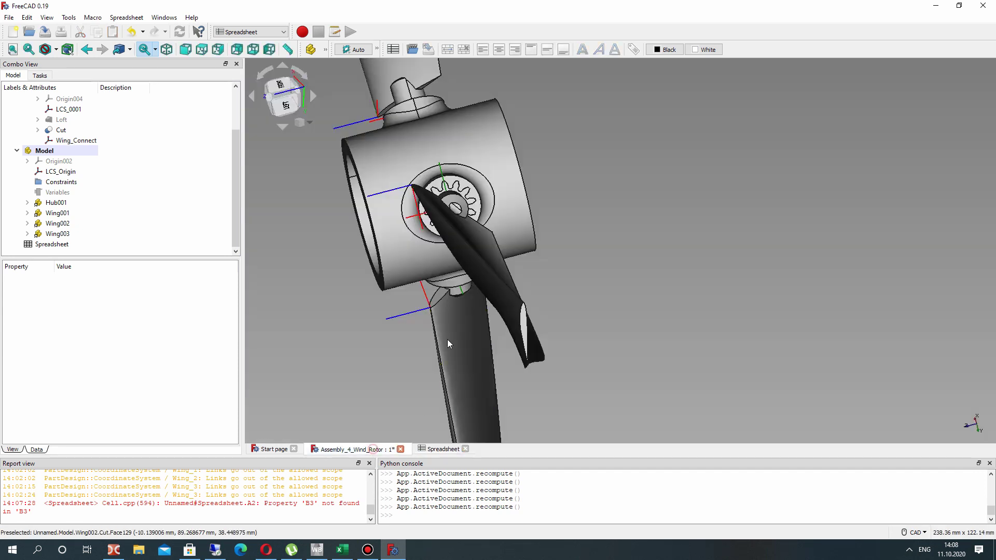
right_click_drag(504, 331, 641, 264)
scroll(641, 264, "up", 2)
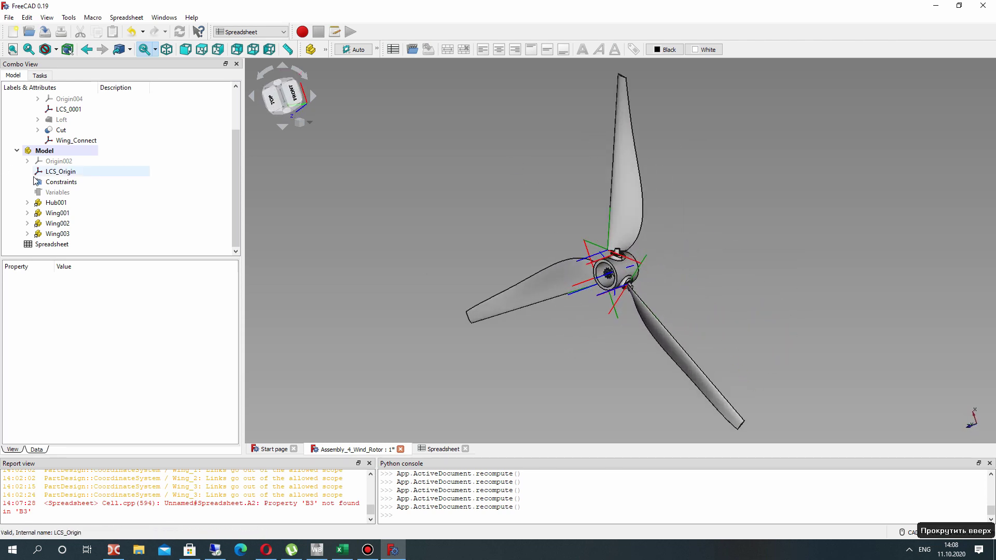
Step: Hide the coordinate systems LCS_Origin and LCS_0001, plus the hub's Wing_1, Wing_2, Wing_3 and LCS_0
left_click(61, 173)
left_click(69, 109)
scroll(70, 117, "up", 2)
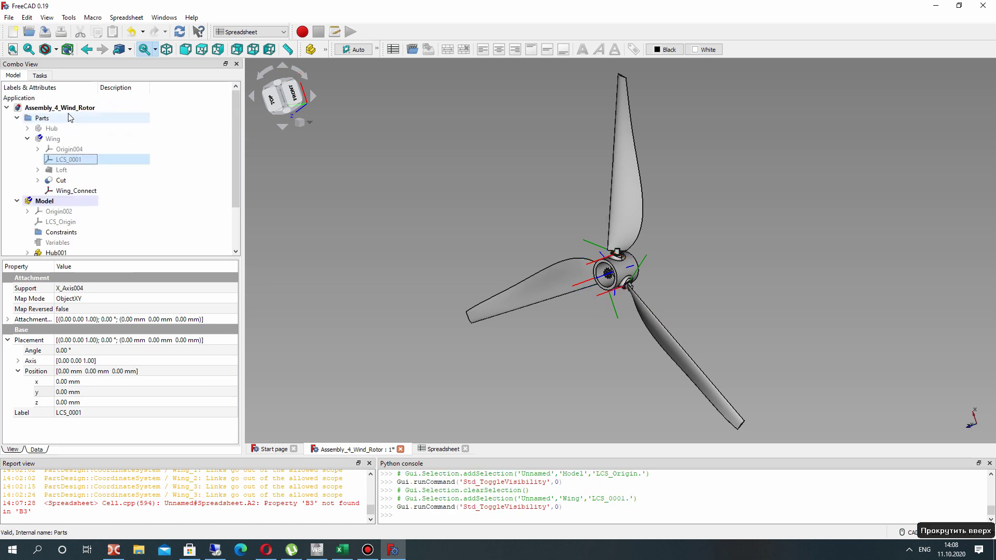
left_click(27, 129)
left_click(66, 170)
key("space")
left_click(66, 180)
key("space")
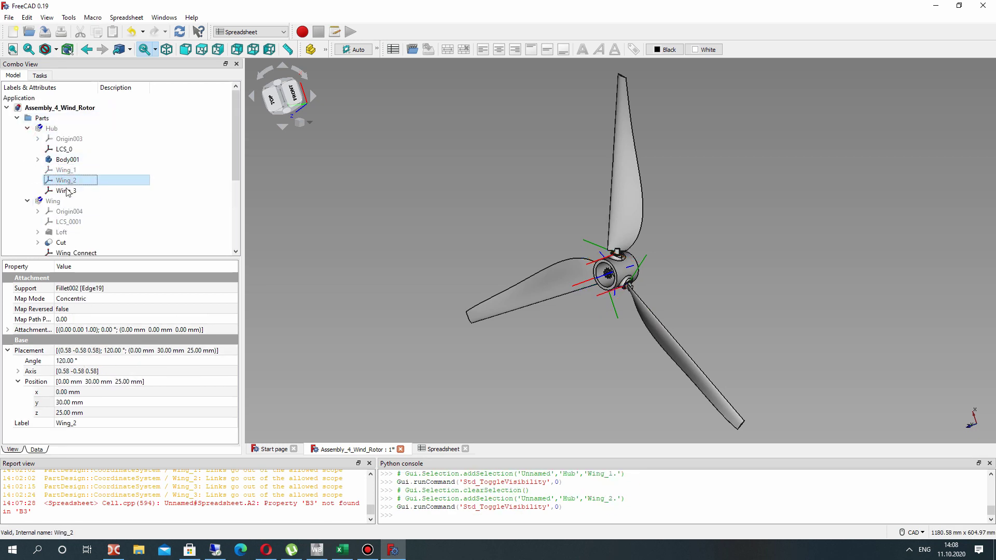
left_click(66, 190)
key("space")
left_click(72, 150)
key("space")
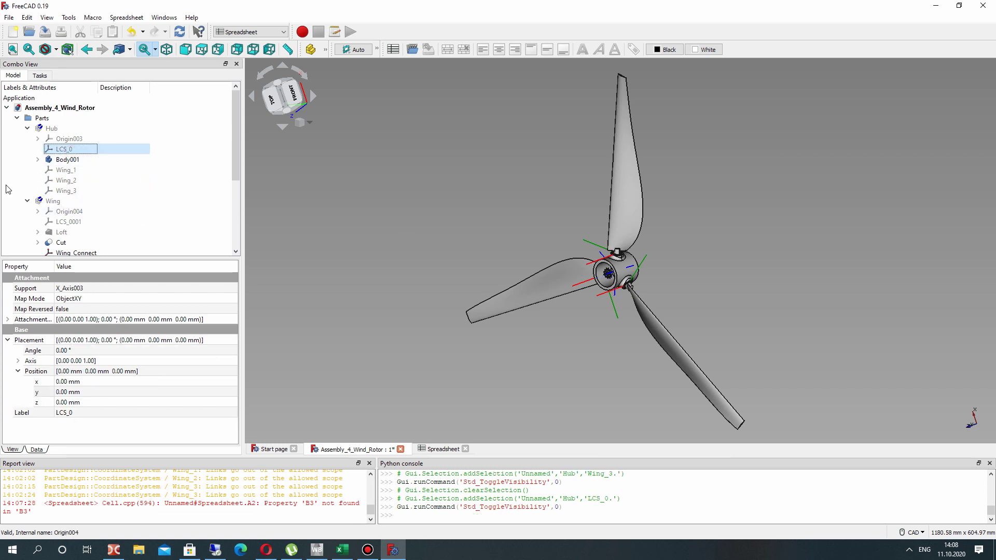
Step: Hide the wing's Wing_Connect coordinate system and collapse the Wing, Hub and Parts branches of the model tree
scroll(32, 179, "down", 1)
left_click(44, 99)
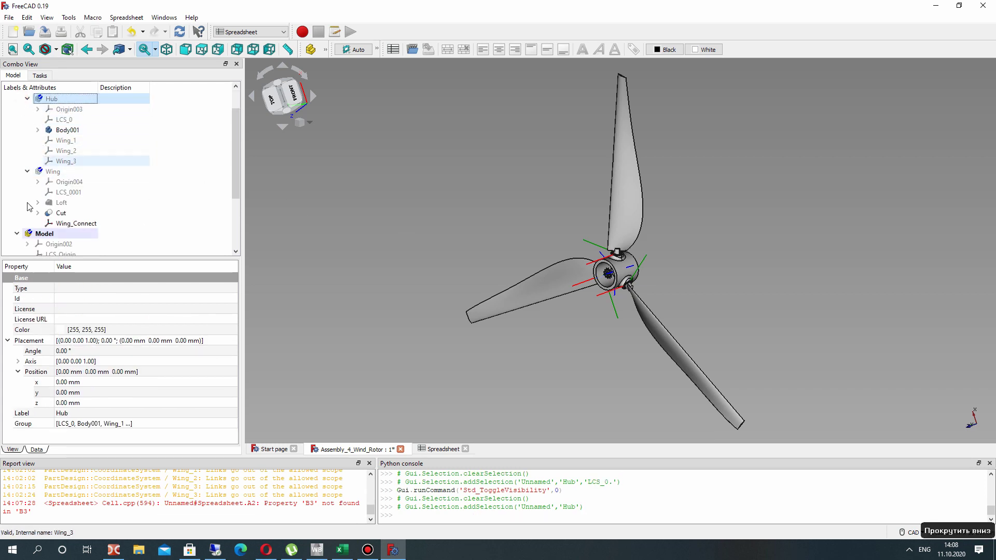
left_click(56, 212)
left_click(57, 224)
key("space")
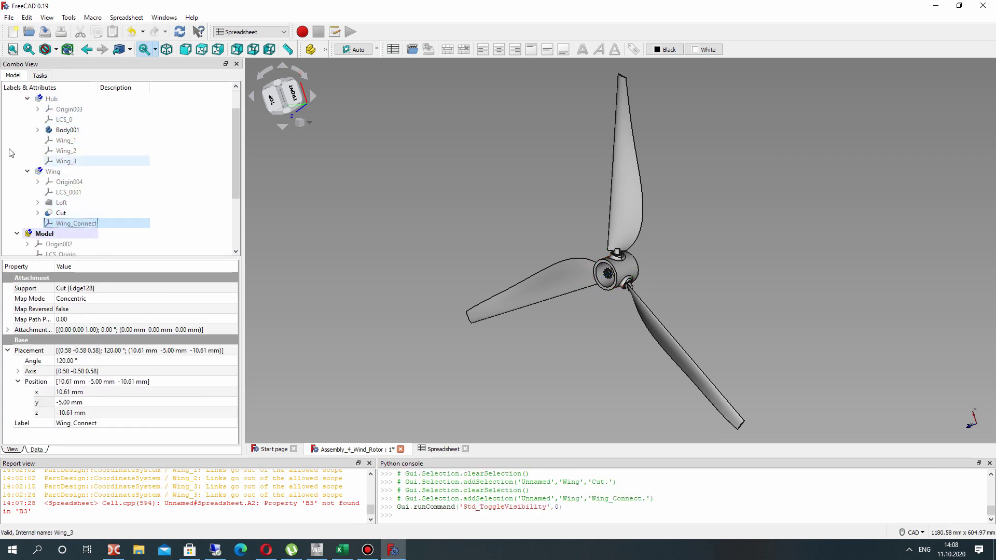
left_click(27, 172)
left_click(27, 99)
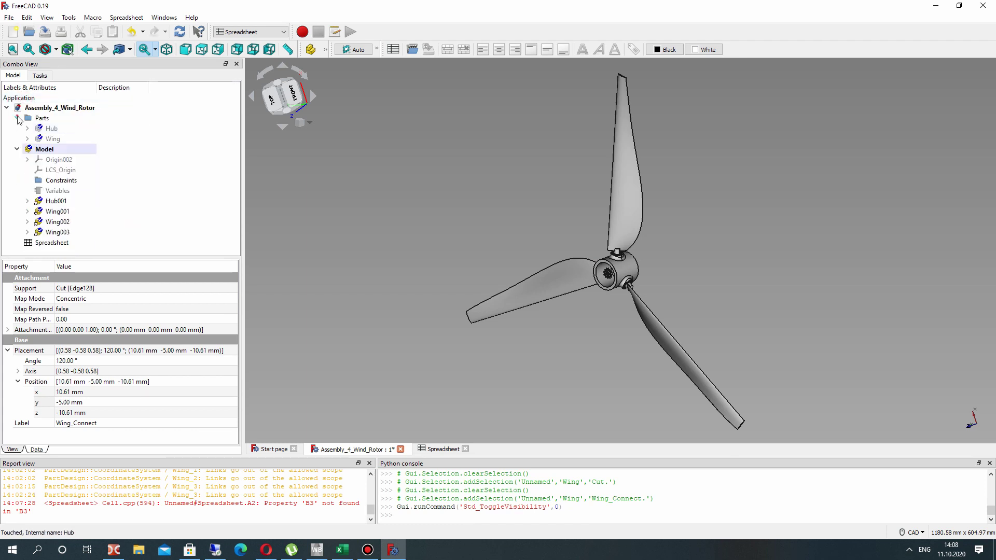
left_click(17, 118)
Step: Recompute the wind rotor document and save it
left_click(178, 31)
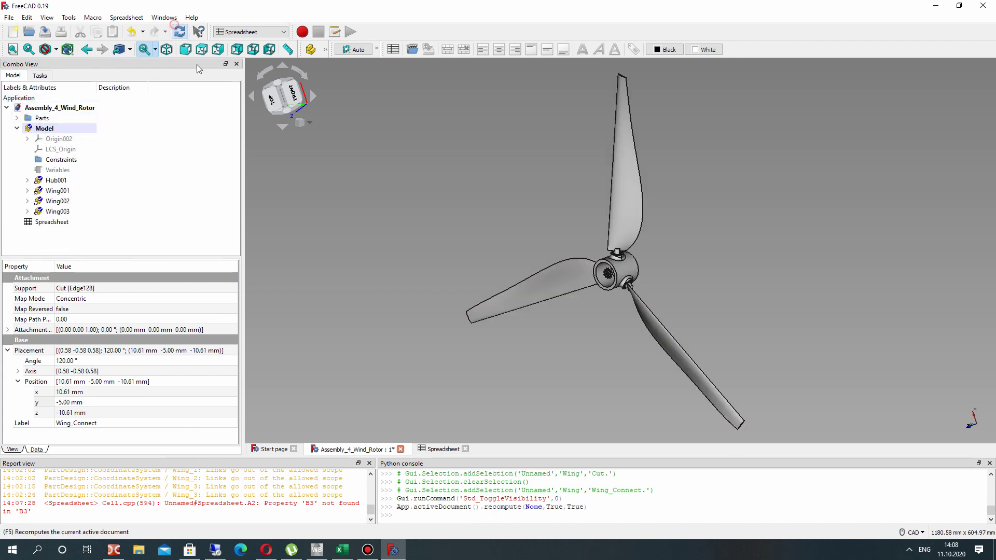
right_click_drag(653, 292, 680, 227)
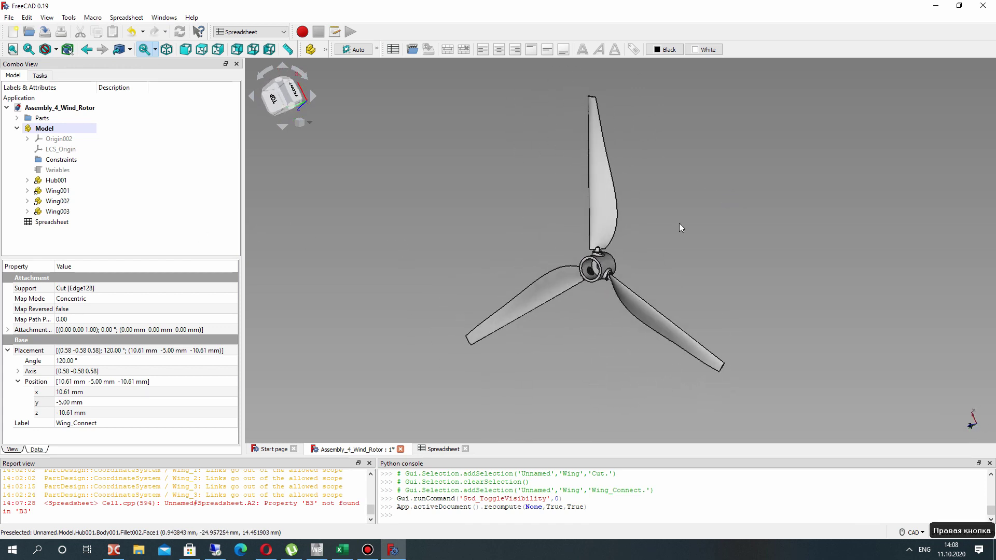
left_click(10, 18)
left_click(33, 88)
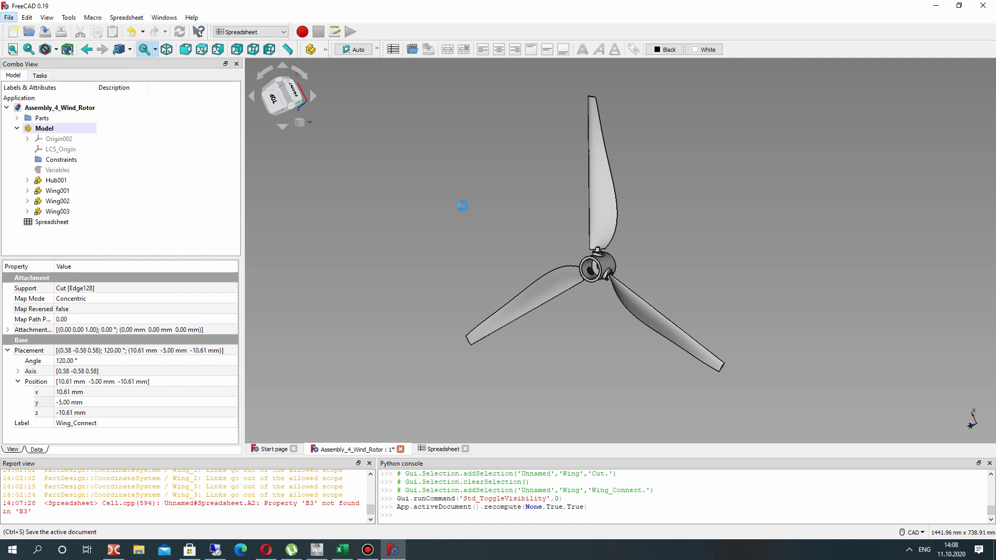